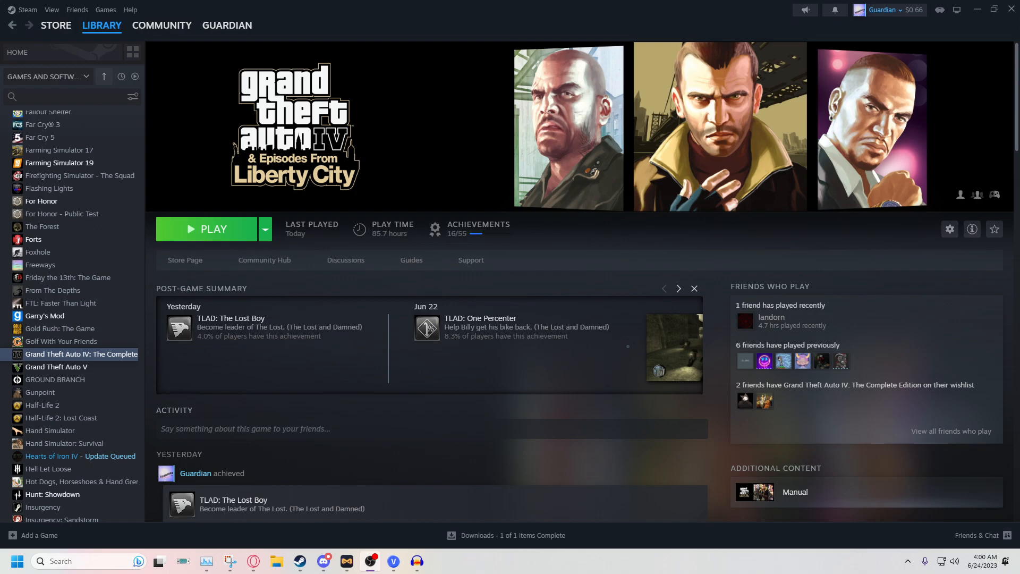
Browse the local files of Grand Theft Auto IV: The Complete Edition and open its GTAIV folder
{"action": "right_click", "coordinate": [104, 358]}
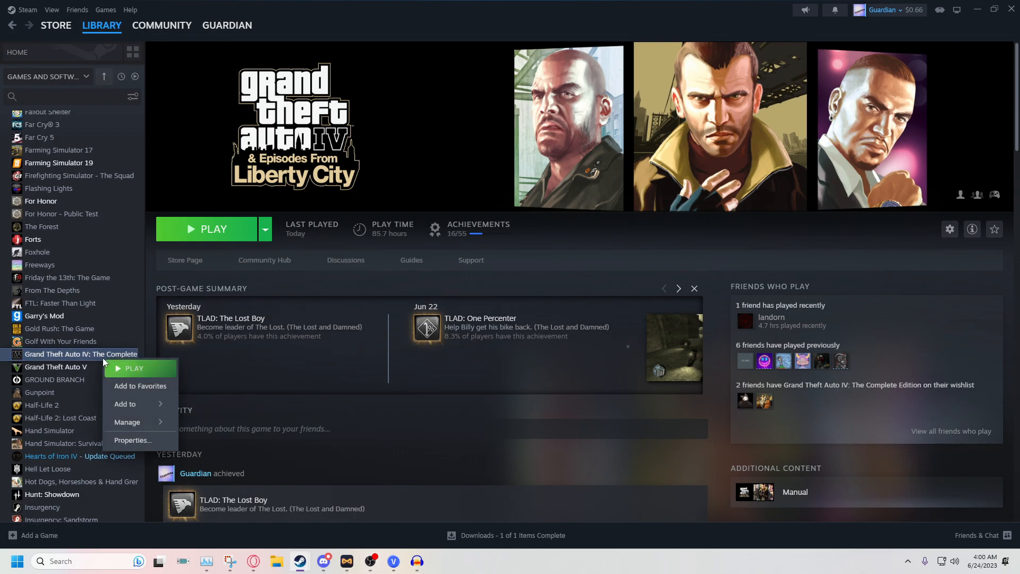
{"action": "mouse_move", "coordinate": [127, 422]}
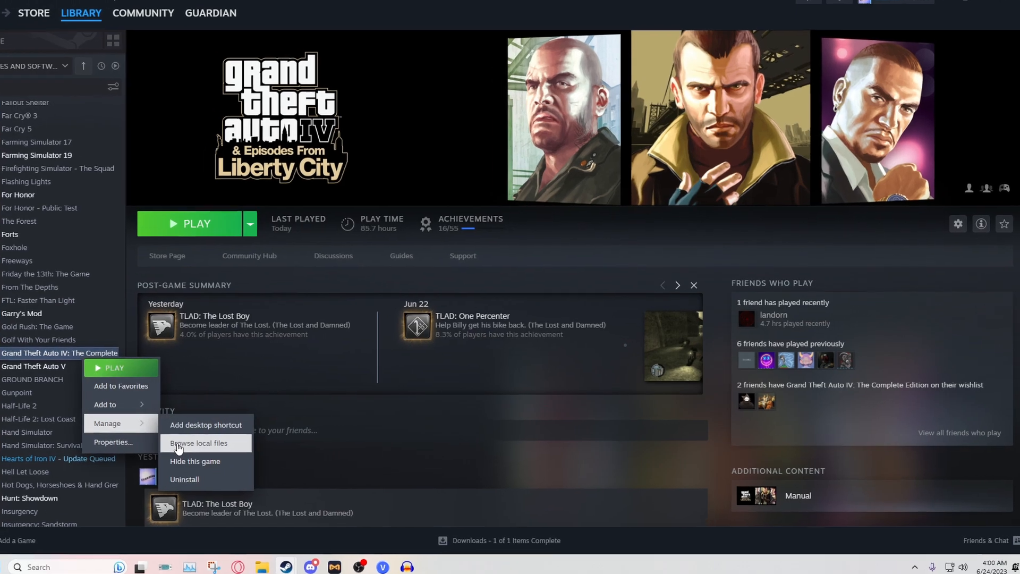
{"action": "left_click", "coordinate": [212, 442]}
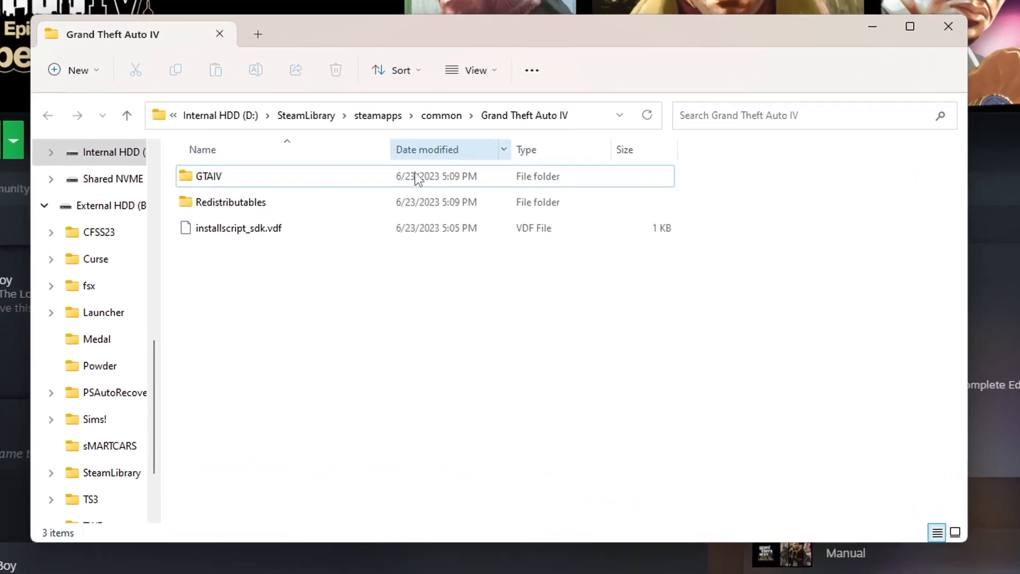
{"action": "double_click", "coordinate": [231, 182]}
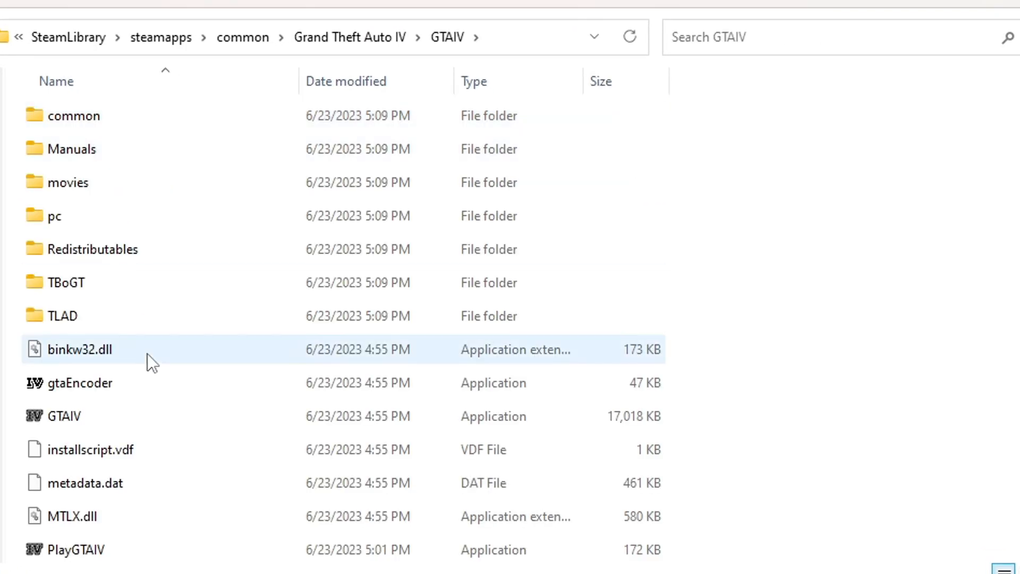
Examine the subfolders and files inside the GTAIV game folder
{"action": "scroll", "coordinate": [130, 505], "scroll_direction": "down", "scroll_amount": 1}
{"action": "scroll", "coordinate": [162, 277], "scroll_direction": "up", "scroll_amount": 1}
{"action": "scroll", "coordinate": [127, 525], "scroll_direction": "down", "scroll_amount": 1}
{"action": "scroll", "coordinate": [109, 155], "scroll_direction": "up", "scroll_amount": 1}
{"action": "scroll", "coordinate": [164, 273], "scroll_direction": "down", "scroll_amount": 1}
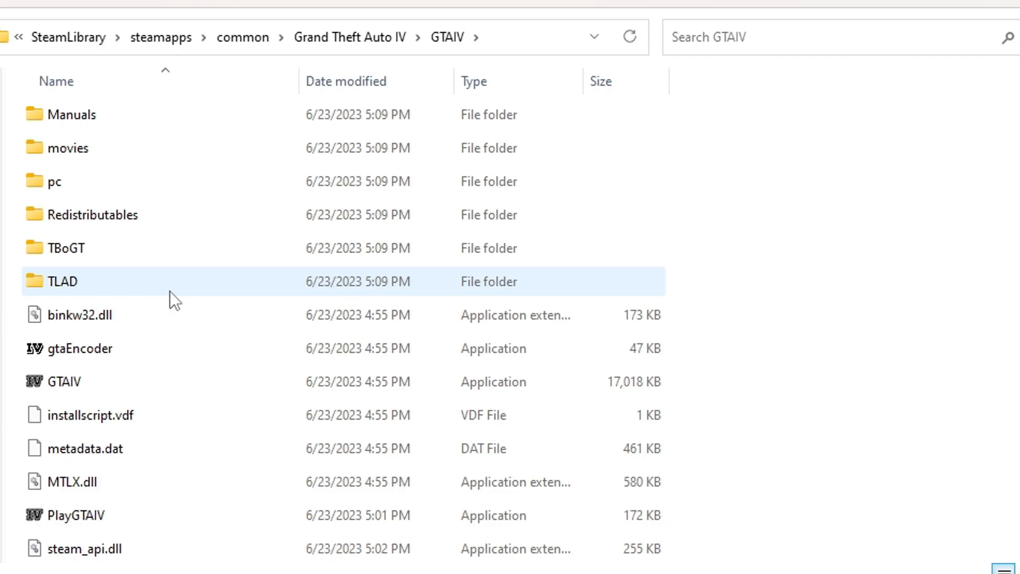
{"action": "scroll", "coordinate": [74, 63], "scroll_direction": "up", "scroll_amount": 1}
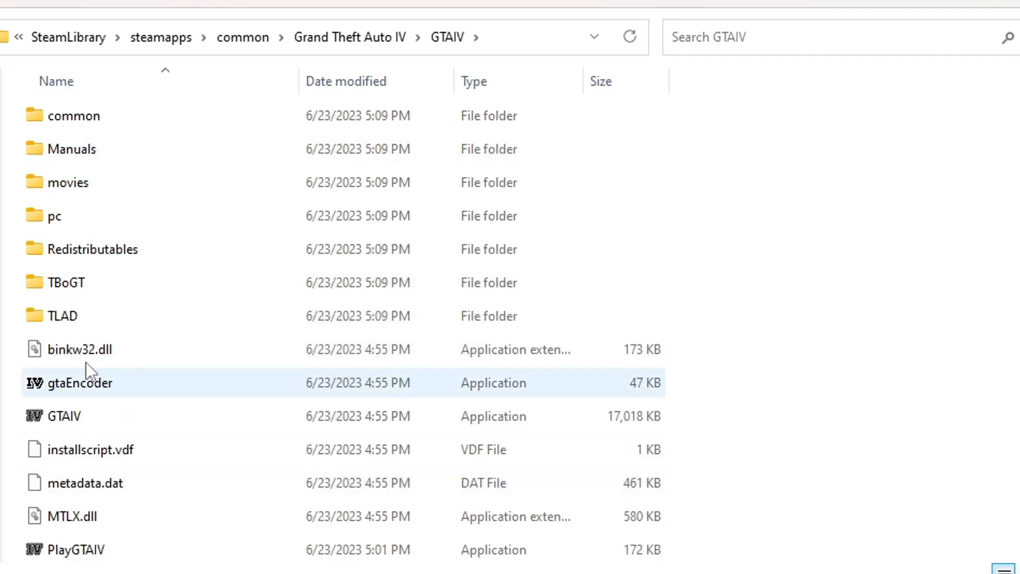
{"action": "scroll", "coordinate": [114, 494], "scroll_direction": "down", "scroll_amount": 1}
{"action": "scroll", "coordinate": [125, 467], "scroll_direction": "up", "scroll_amount": 1}
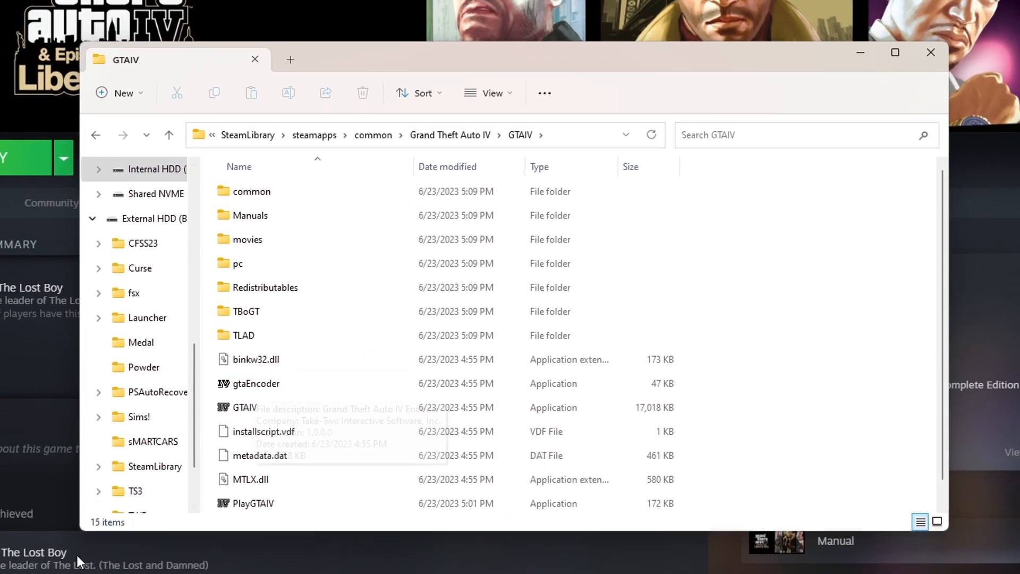
Switch to the browser and review the download links, usage instructions and screenshots on the GTAForums GTA IV Downgrader page
{"action": "mouse_move", "coordinate": [137, 573]}
{"action": "left_click", "coordinate": [137, 537]}
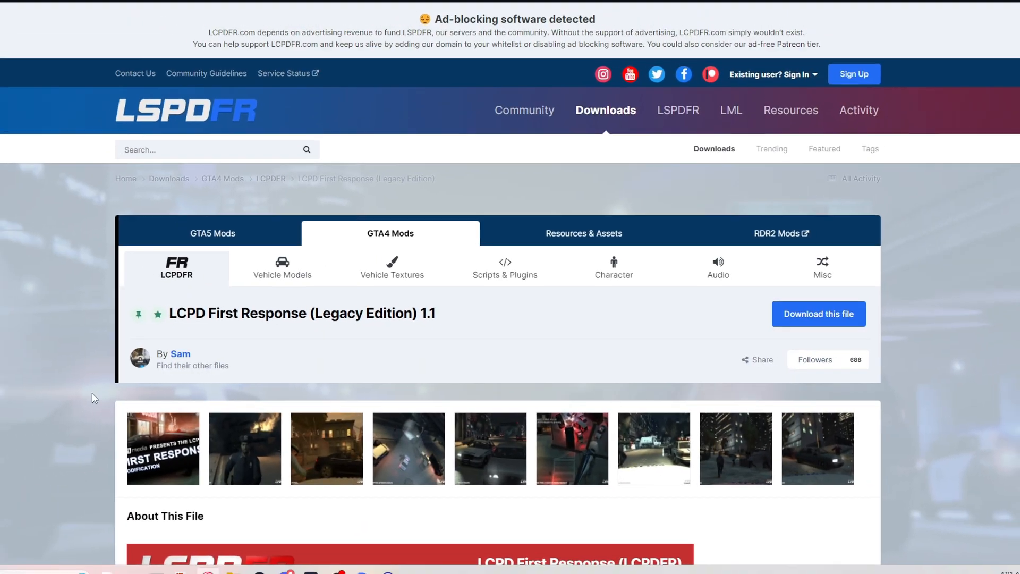
{"action": "left_click", "coordinate": [131, 7]}
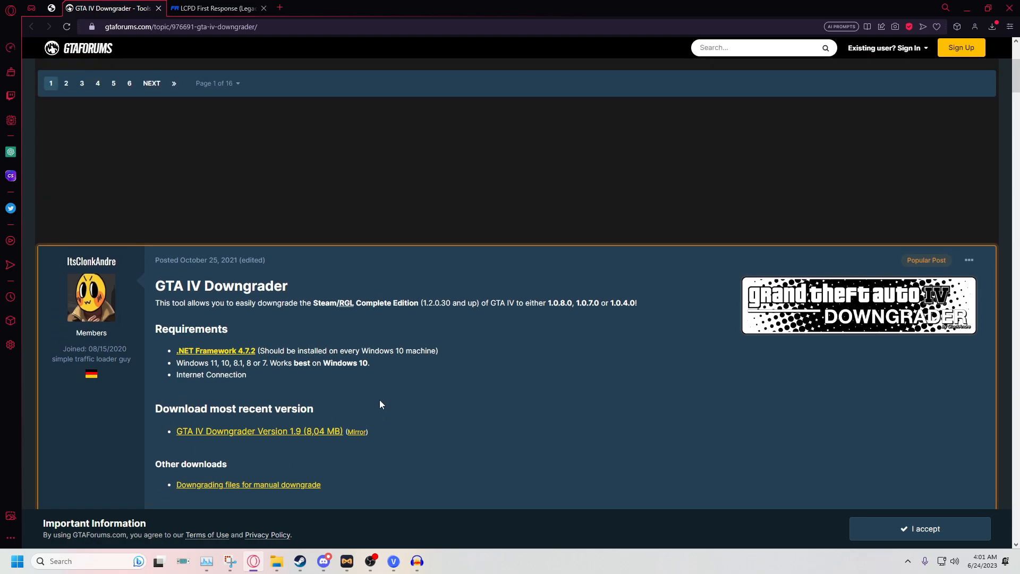
{"action": "scroll", "coordinate": [385, 399], "scroll_direction": "down", "scroll_amount": 6}
{"action": "scroll", "coordinate": [304, 239], "scroll_direction": "down", "scroll_amount": 9}
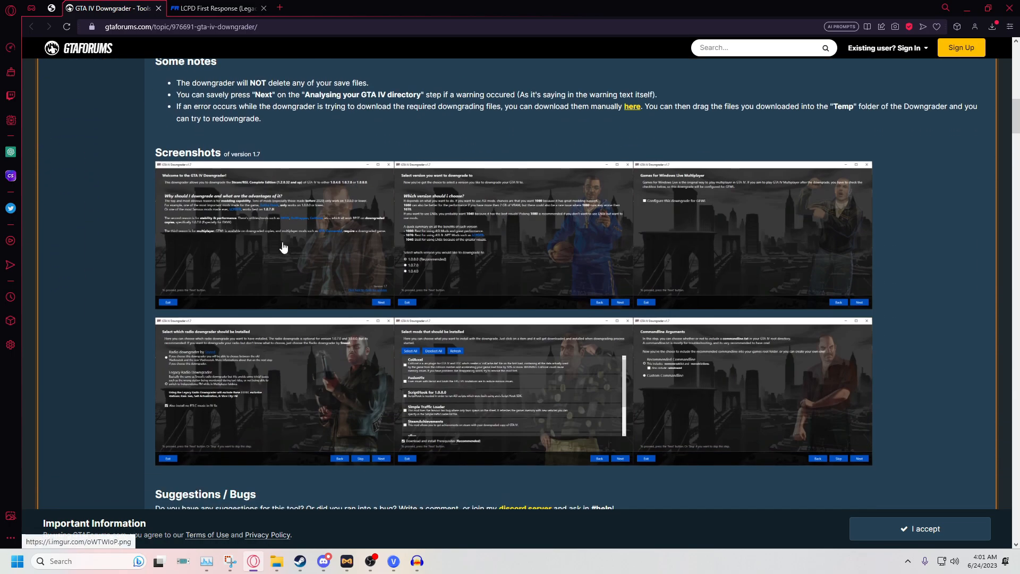
{"action": "scroll", "coordinate": [377, 337], "scroll_direction": "up", "scroll_amount": 10}
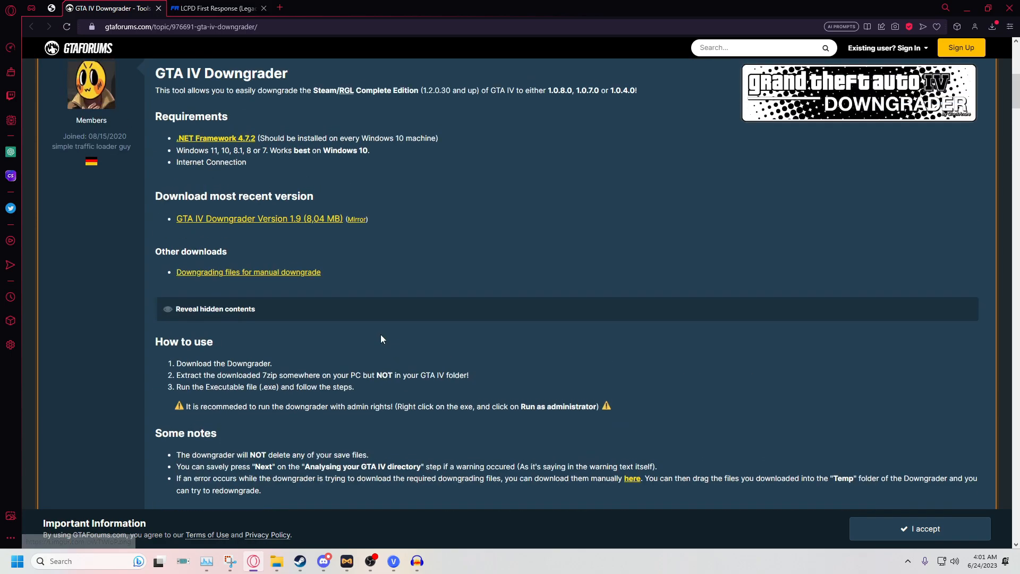
Switch to File Explorer and open the GTAIVDowngrader v1.9 (1).7z archive from Downloads in 7-Zip
{"action": "left_click", "coordinate": [277, 566]}
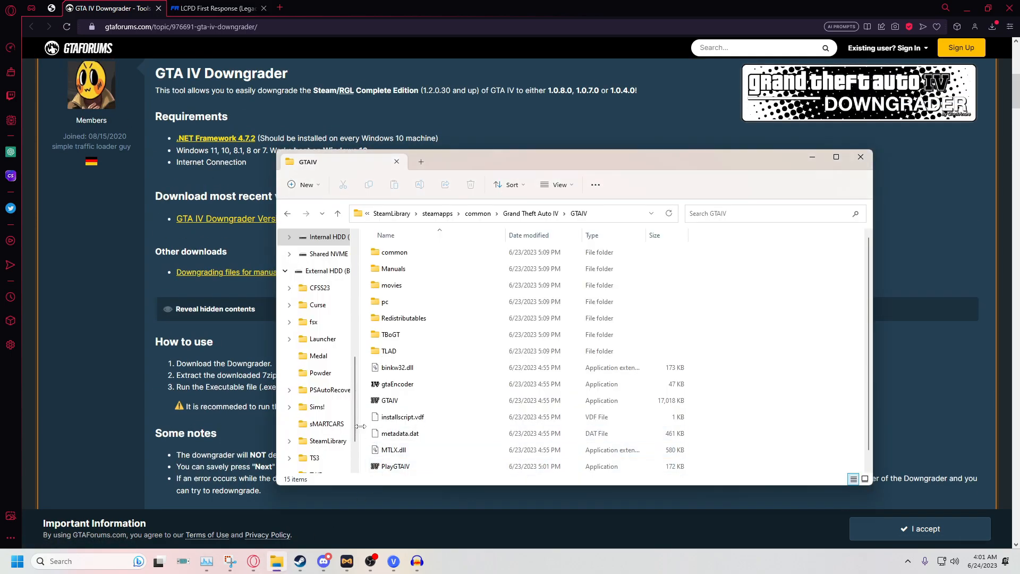
{"action": "scroll", "coordinate": [324, 340], "scroll_direction": "up", "scroll_amount": 2}
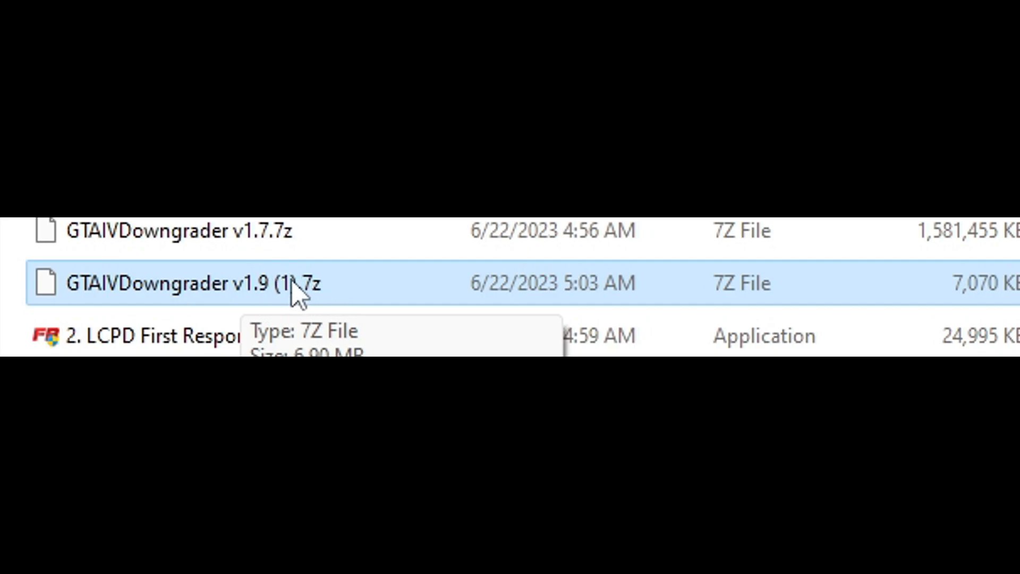
{"action": "right_click", "coordinate": [293, 287]}
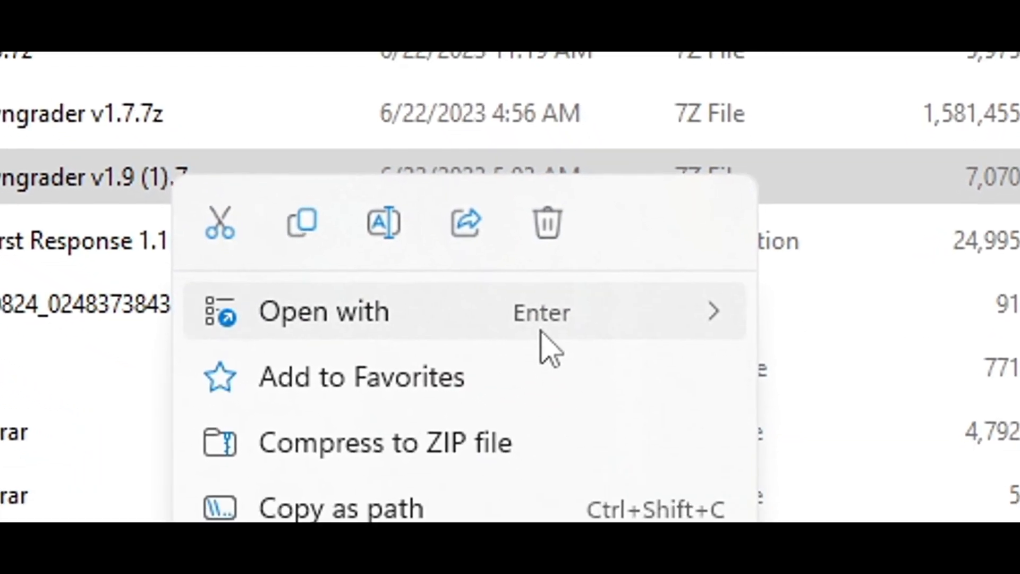
{"action": "mouse_move", "coordinate": [569, 353]}
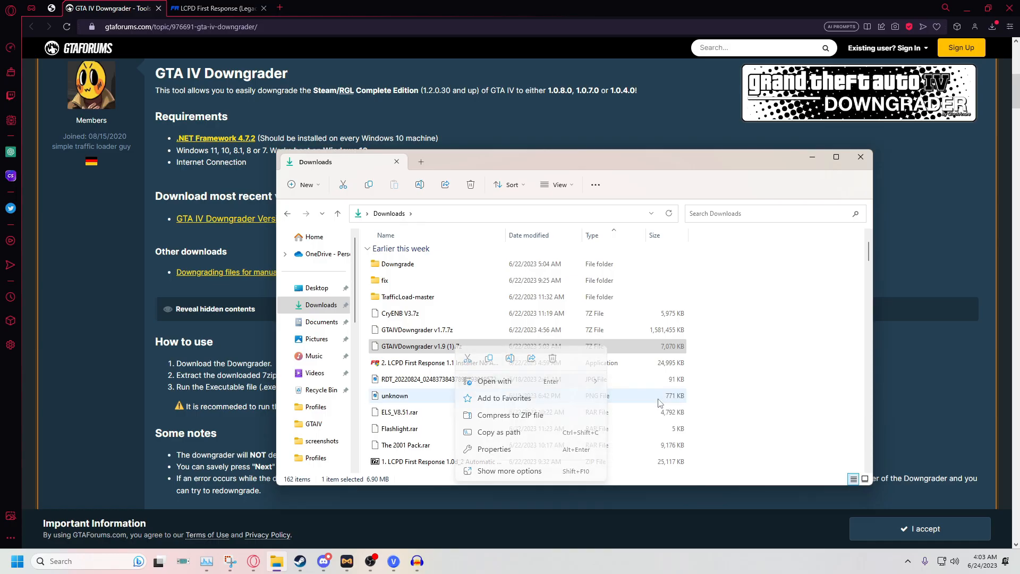
{"action": "left_click", "coordinate": [524, 263]}
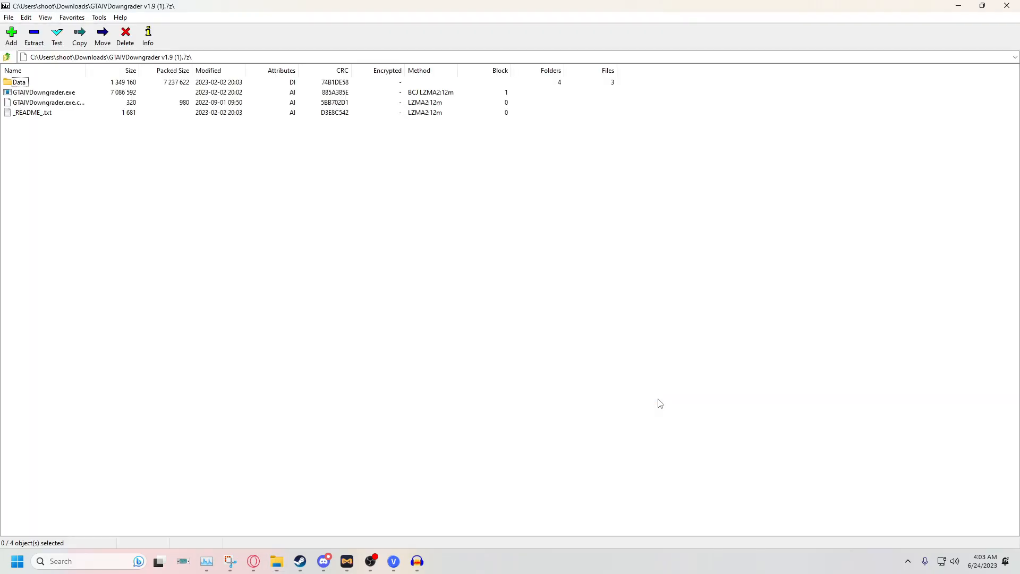
Start extracting all files of the archive and create a folder named Downgrader inside Downloads as the destination
{"action": "left_click_drag", "start_coordinate": [77, 134], "coordinate": [24, 56]}
{"action": "left_click", "coordinate": [73, 42]}
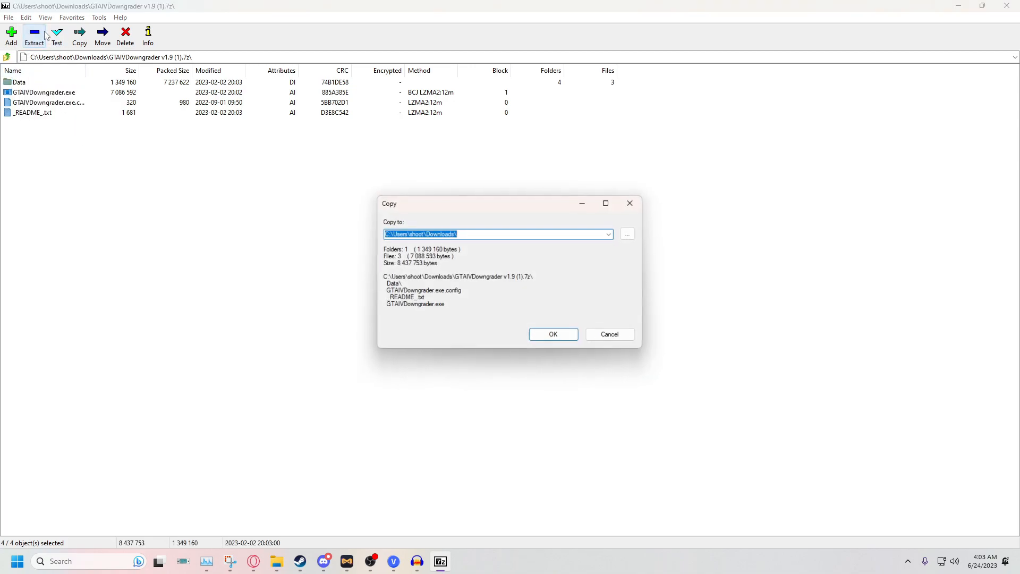
{"action": "left_click", "coordinate": [631, 234]}
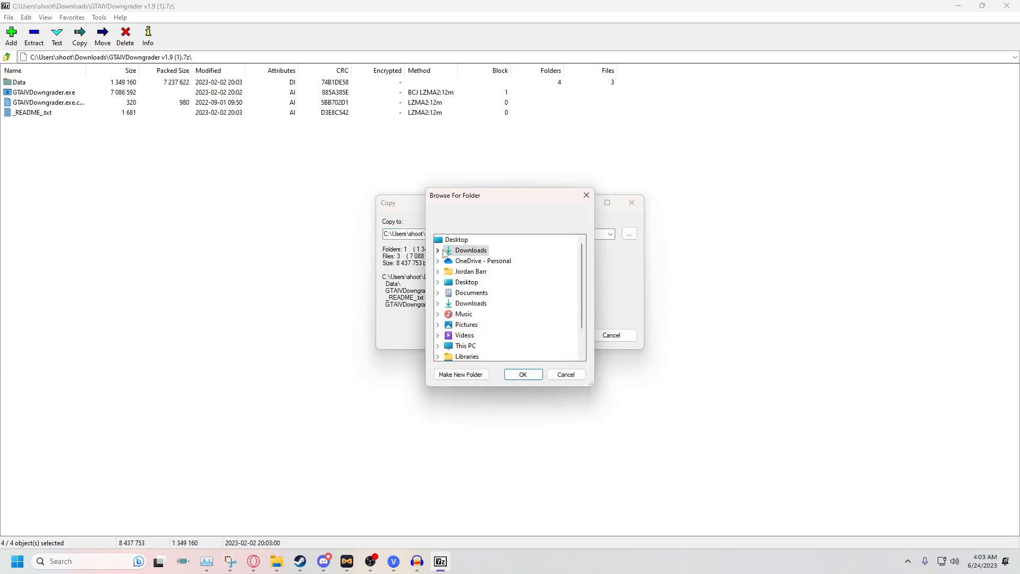
{"action": "double_click", "coordinate": [470, 250]}
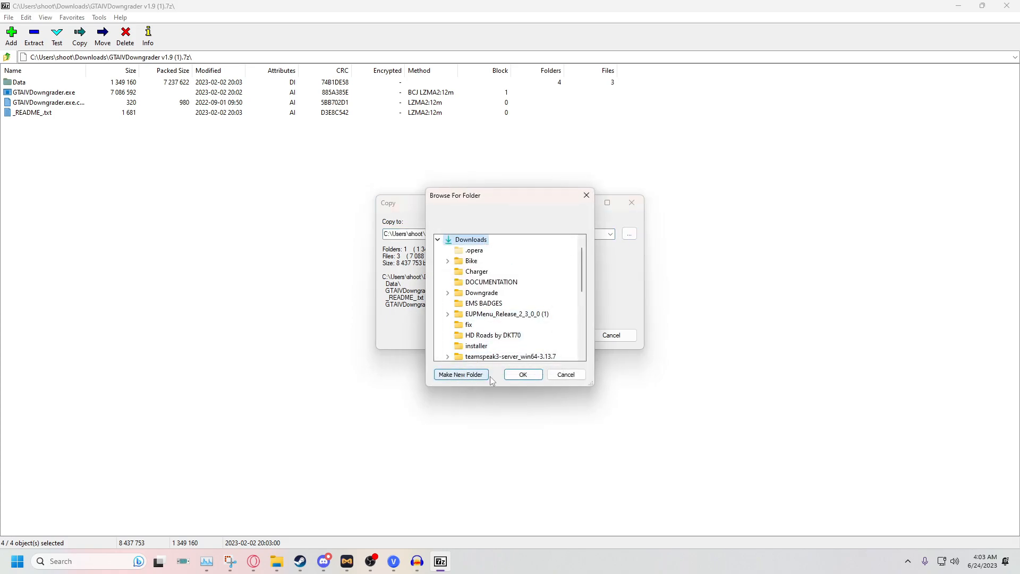
{"action": "left_click", "coordinate": [463, 375]}
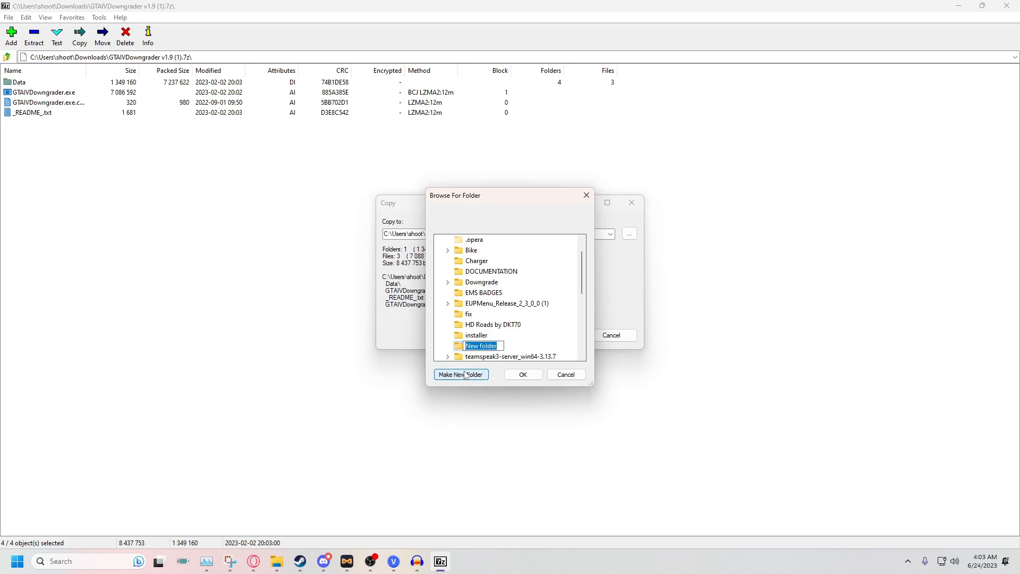
{"action": "type", "text": "Do"}
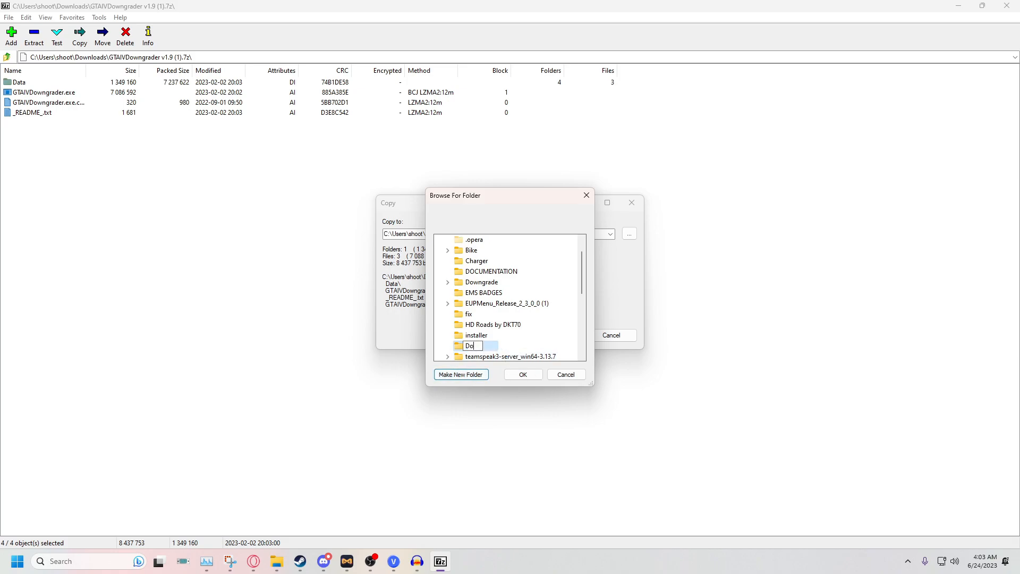
{"action": "type", "text": "wngrader"}
{"action": "key", "text": "Return"}
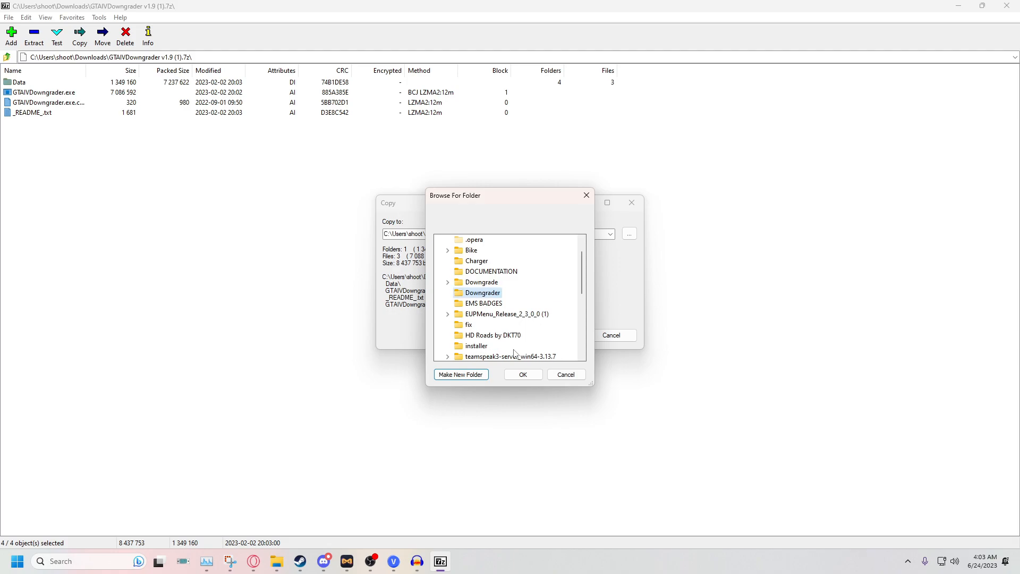
Cancel the extraction and close the archive
{"action": "left_click", "coordinate": [480, 285]}
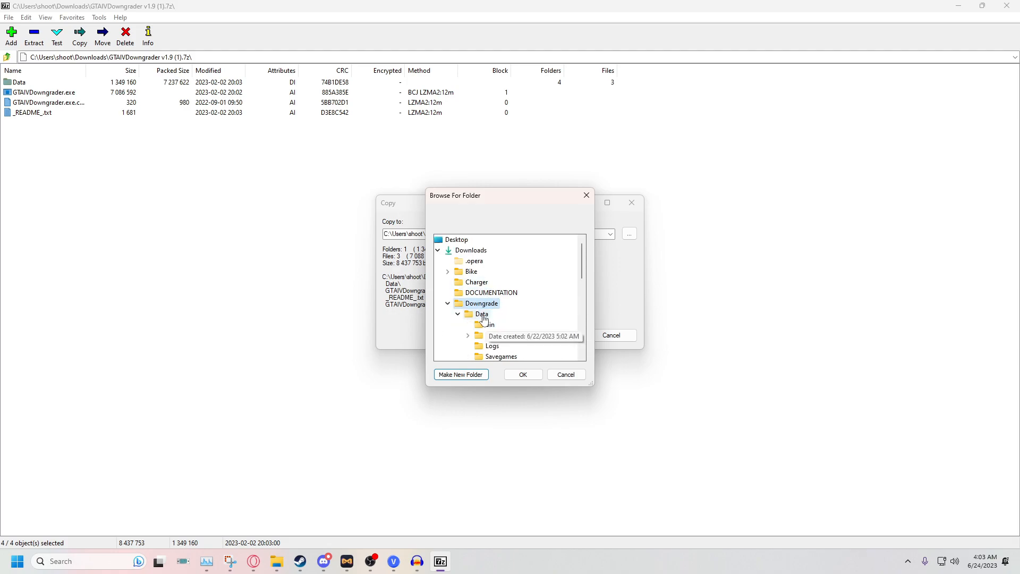
{"action": "left_click", "coordinate": [587, 196]}
{"action": "left_click", "coordinate": [639, 208]}
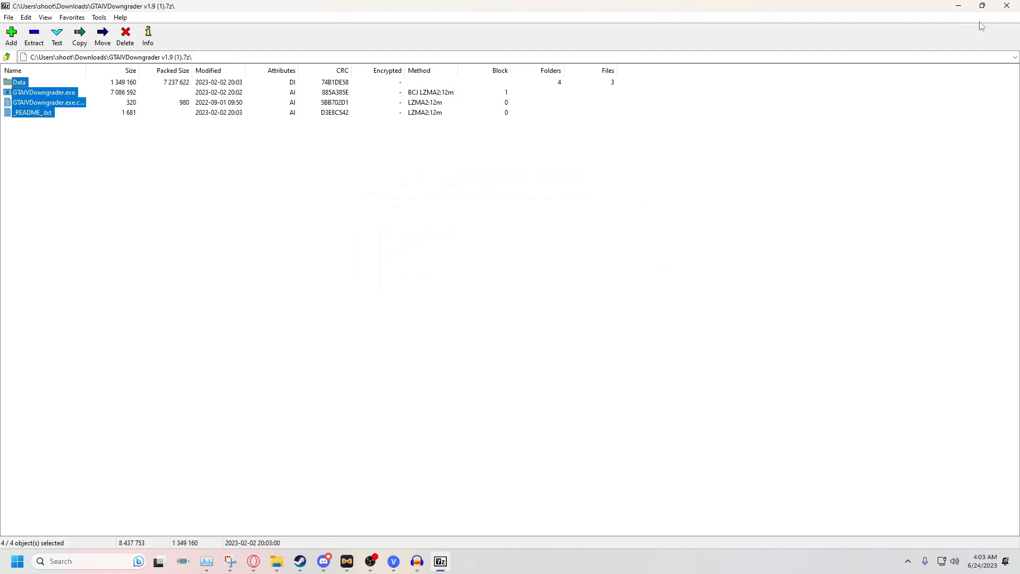
{"action": "left_click", "coordinate": [1006, 6]}
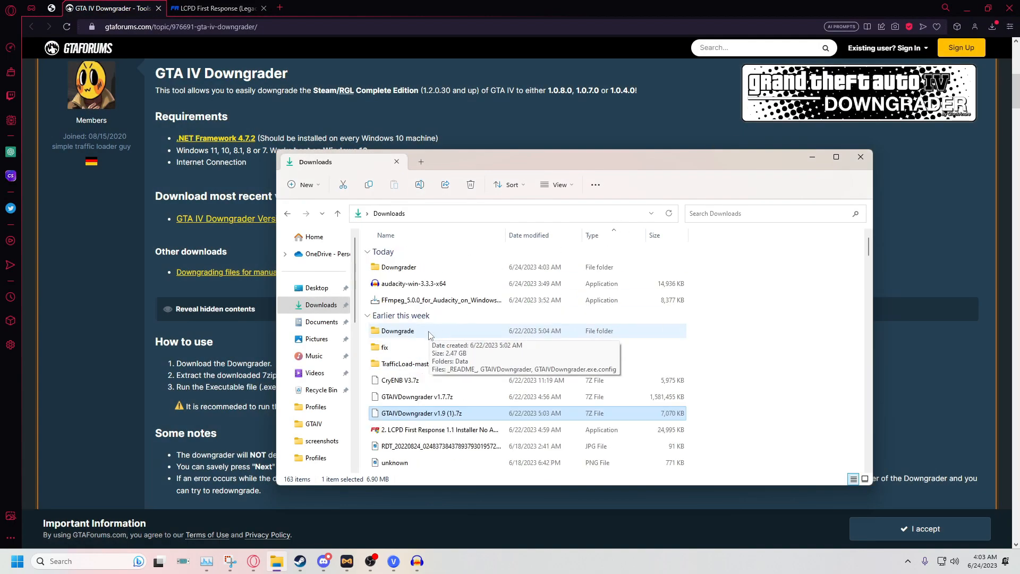
Run GTAIVDowngrader from the existing Downgrade folder, disable its rainbow colours and proceed past the welcome page
{"action": "double_click", "coordinate": [428, 332]}
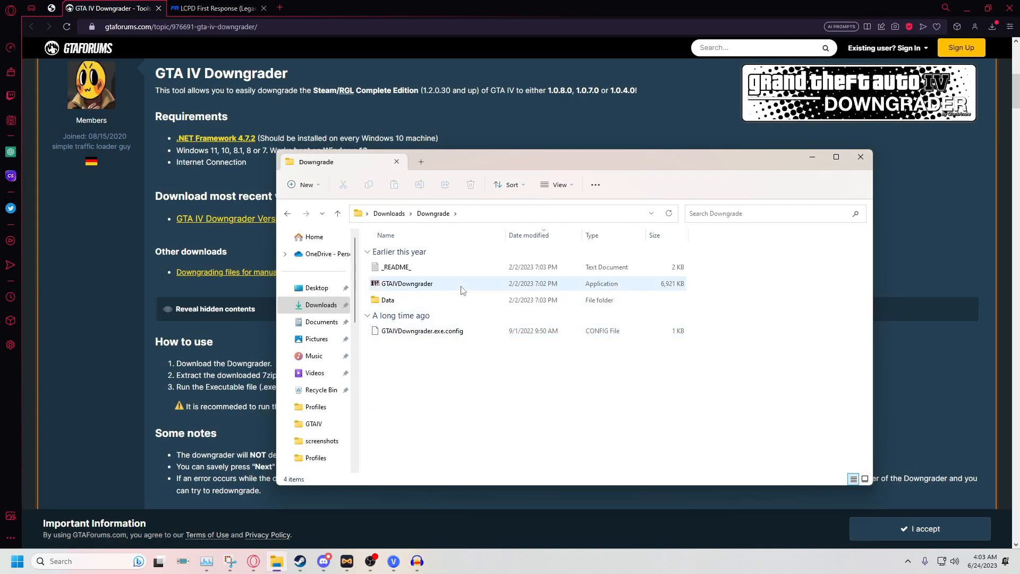
{"action": "double_click", "coordinate": [462, 290]}
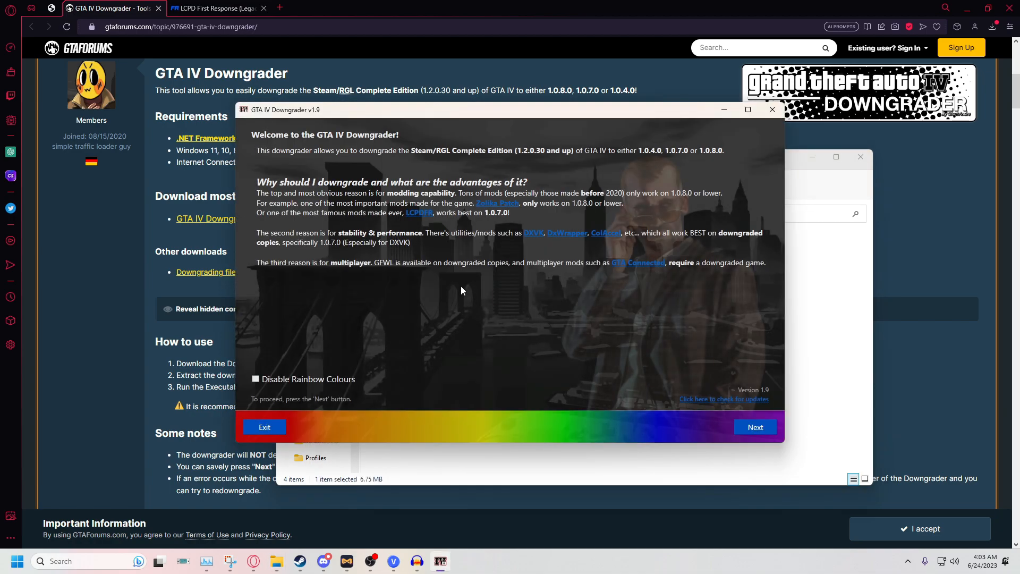
{"action": "left_click", "coordinate": [252, 380]}
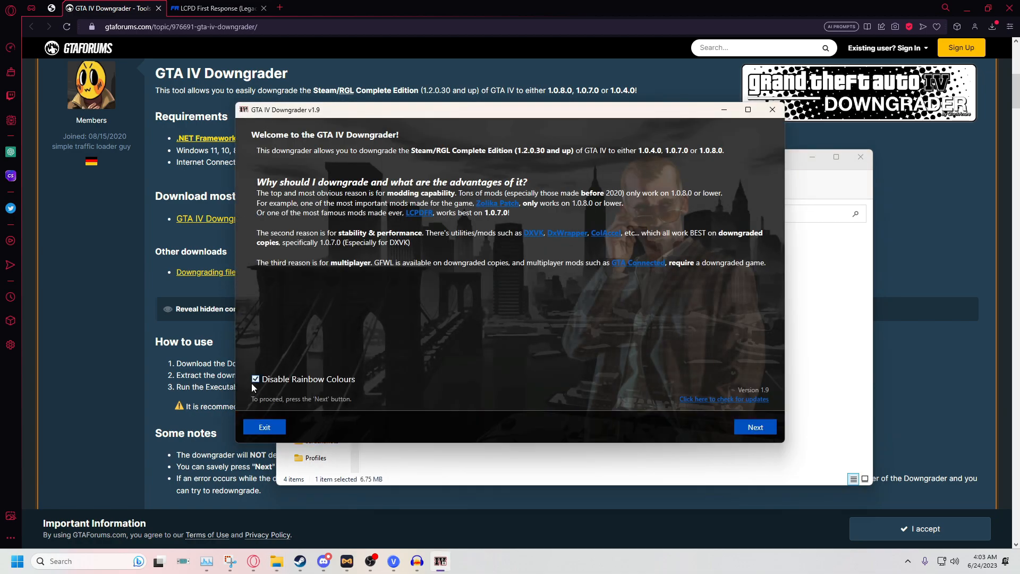
{"action": "left_click", "coordinate": [751, 428]}
Choose the GTAIV folder inside Grand Theft Auto IV as the directory to downgrade and proceed to its analysis
{"action": "left_click", "coordinate": [543, 213]}
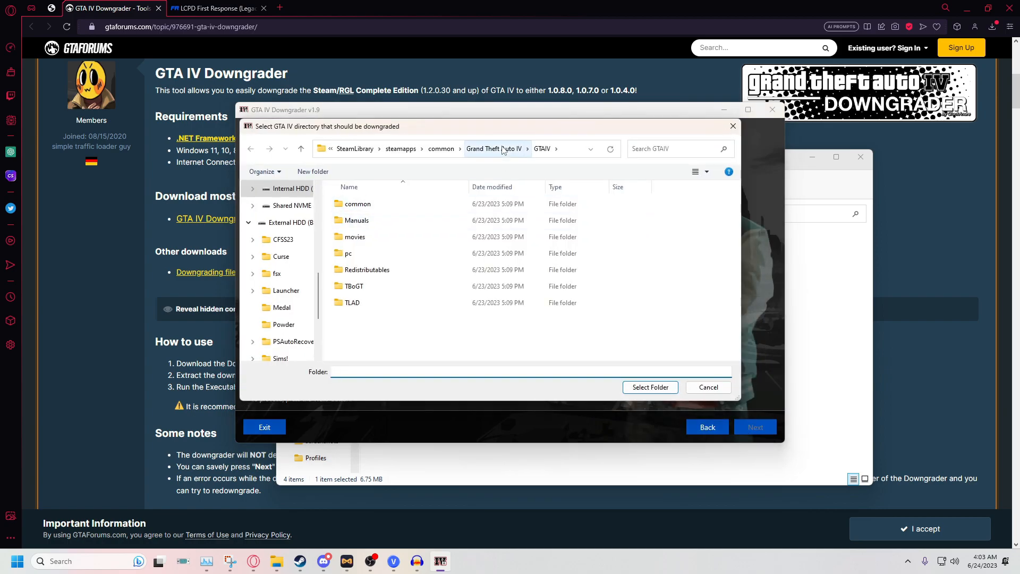
{"action": "left_click", "coordinate": [493, 150]}
{"action": "left_click", "coordinate": [353, 204]}
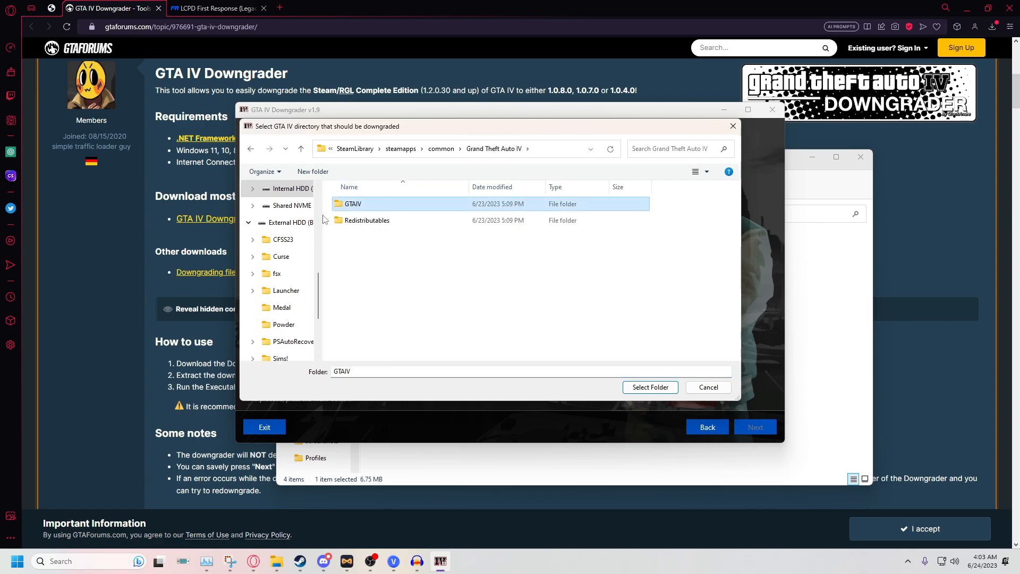
{"action": "left_click", "coordinate": [651, 387]}
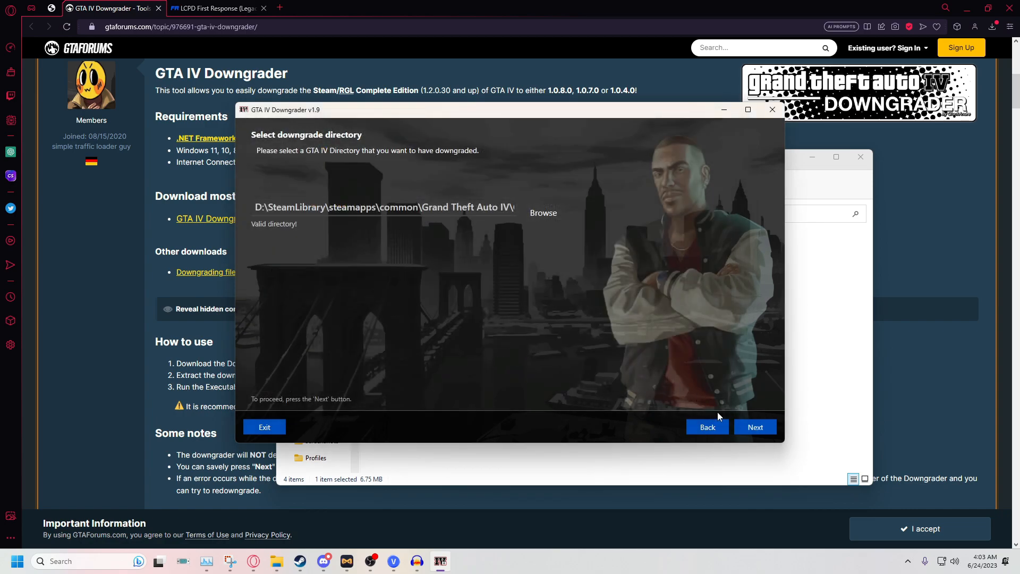
{"action": "left_click", "coordinate": [769, 426]}
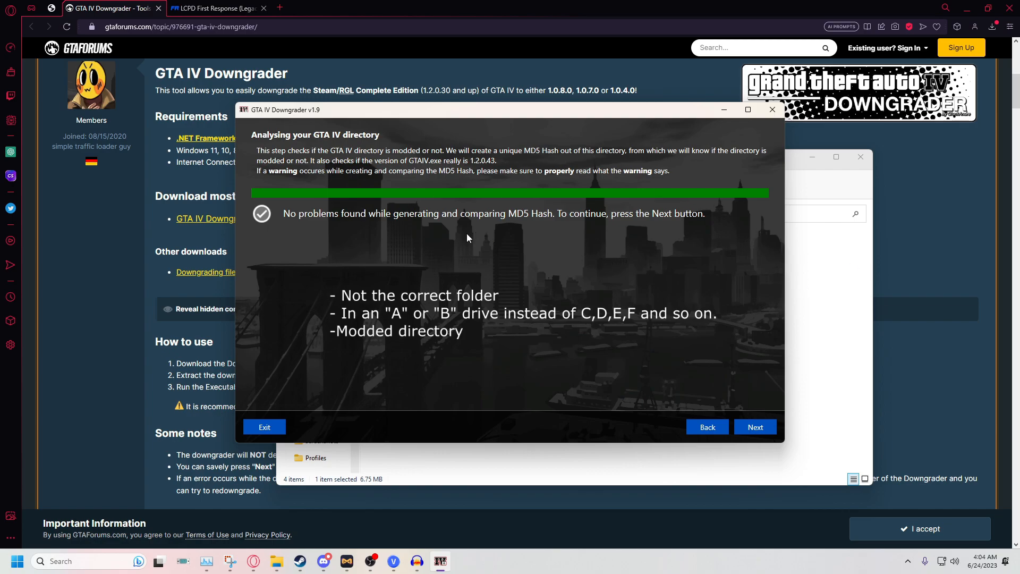
Continue past the directory analysis, select 1.0.7.0 as the downgrade version and proceed to the GFWL page
{"action": "left_click", "coordinate": [759, 435]}
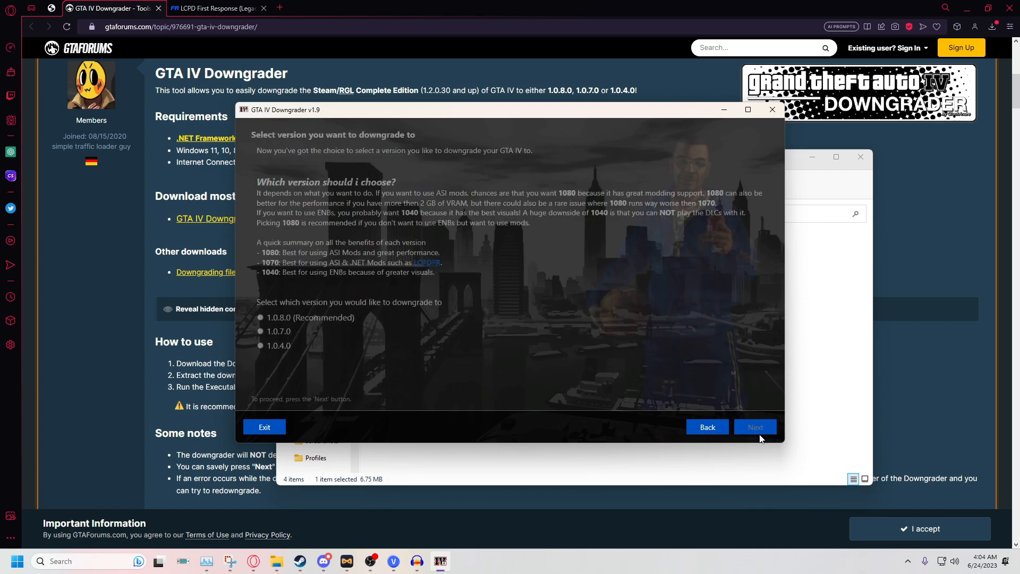
{"action": "left_click", "coordinate": [284, 332]}
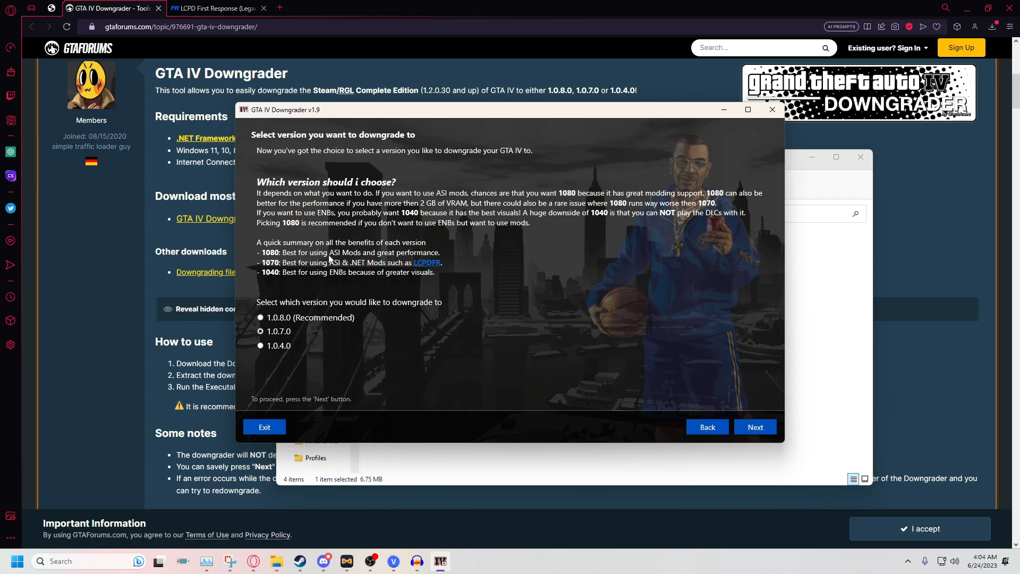
{"action": "left_click", "coordinate": [753, 428]}
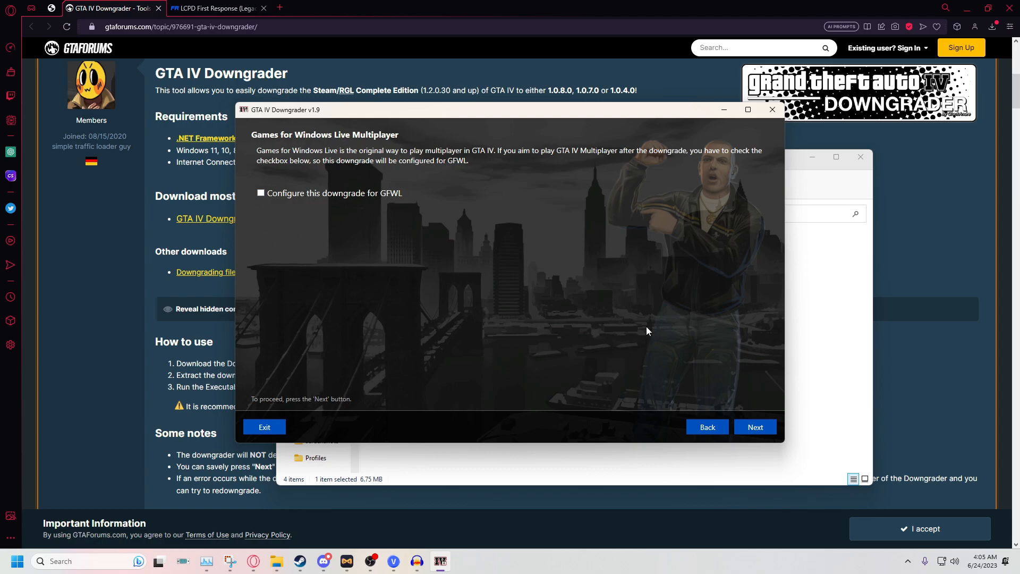
Continue without GFWL, choose the radio downgrader by Sneed with Old Vladivostok, and proceed to the mod selection
{"action": "left_click", "coordinate": [770, 429]}
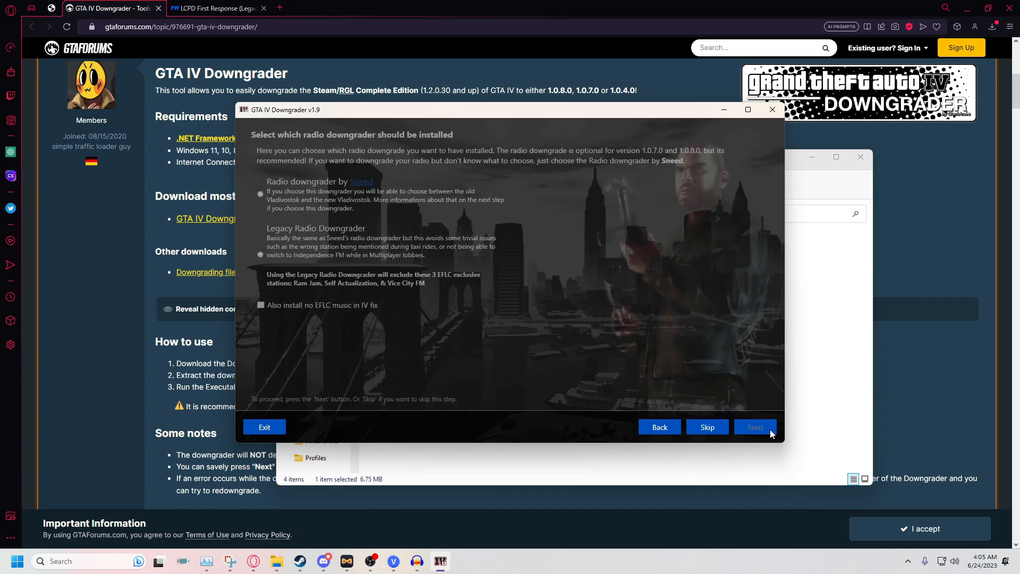
{"action": "left_click", "coordinate": [261, 195]}
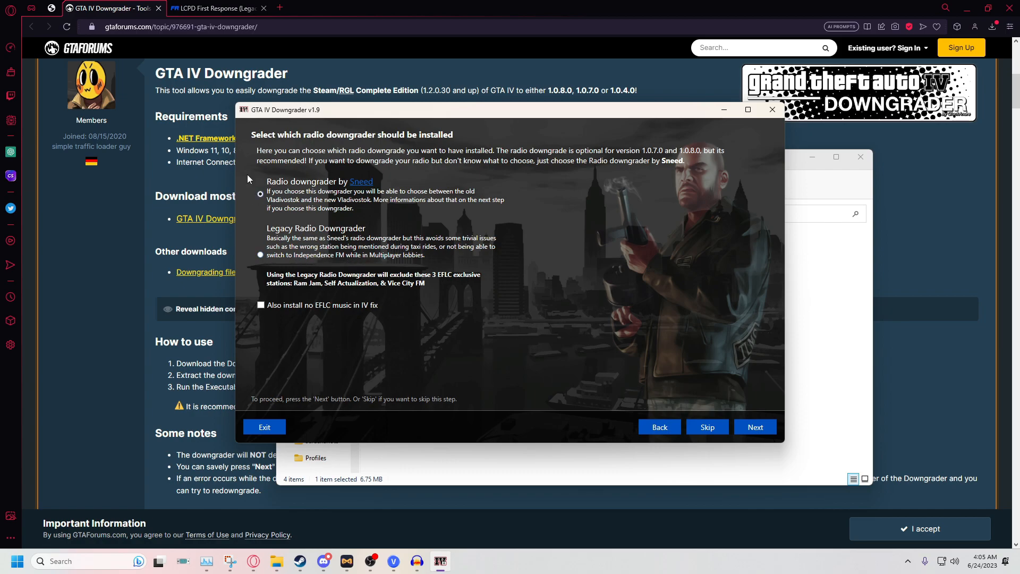
{"action": "left_click", "coordinate": [754, 427]}
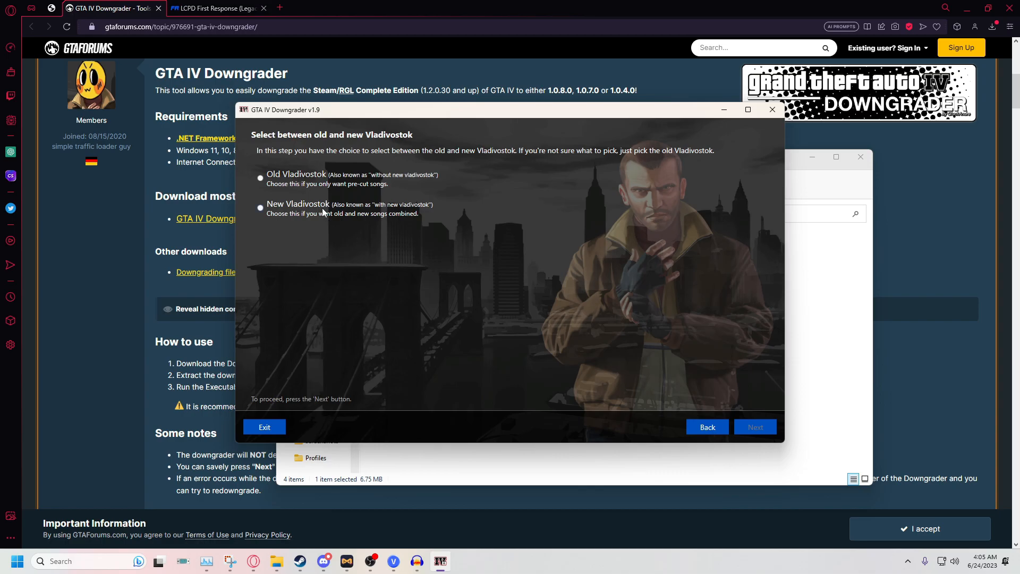
{"action": "left_click", "coordinate": [292, 183]}
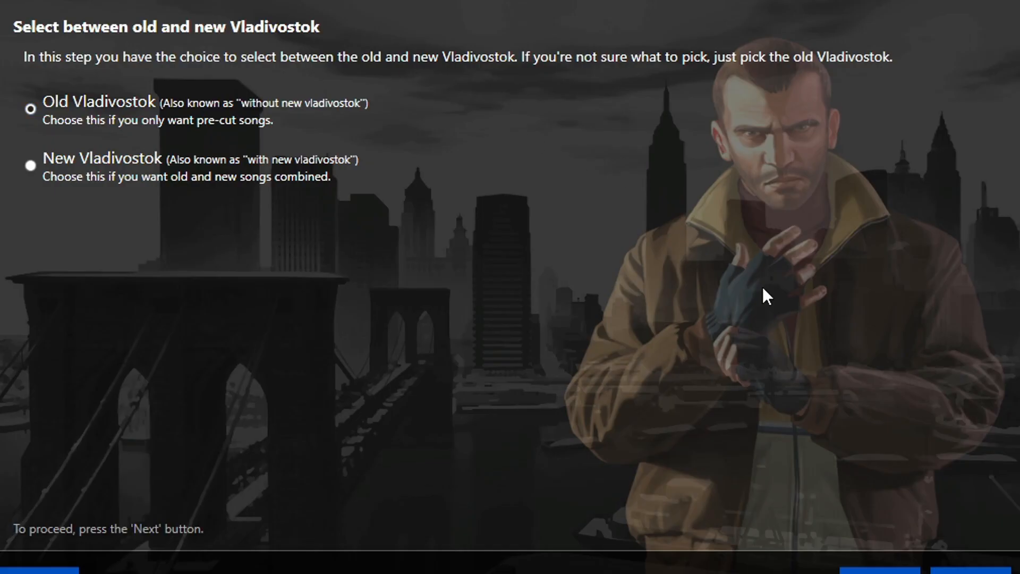
{"action": "left_click", "coordinate": [970, 570]}
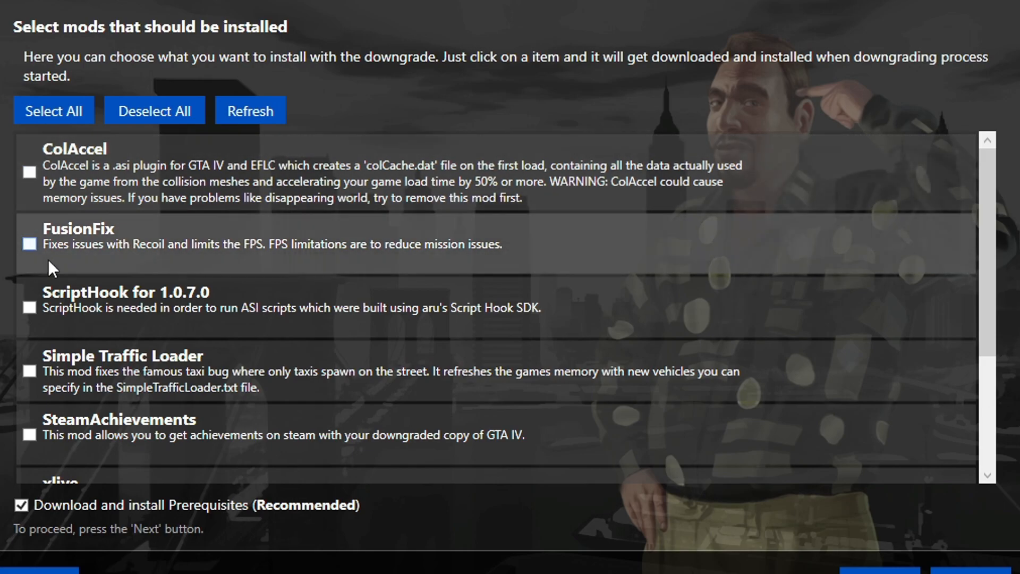
Select ZMenuIV v23.05.06.2 and ScriptHook for 1.0.7.0 as mods to install with the downgrade
{"action": "scroll", "coordinate": [45, 314], "scroll_direction": "down", "scroll_amount": 3}
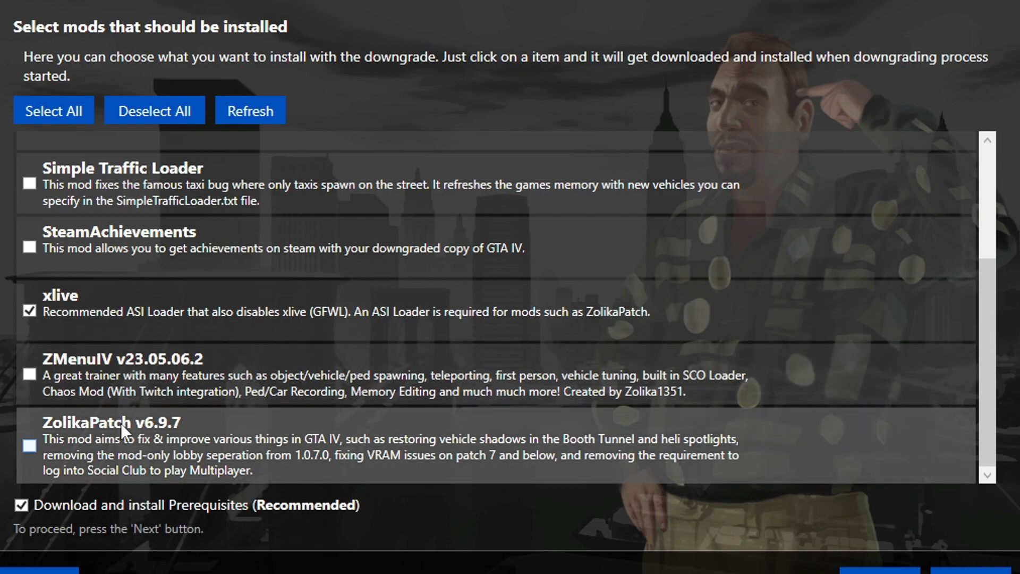
{"action": "scroll", "coordinate": [63, 425], "scroll_direction": "up", "scroll_amount": 1}
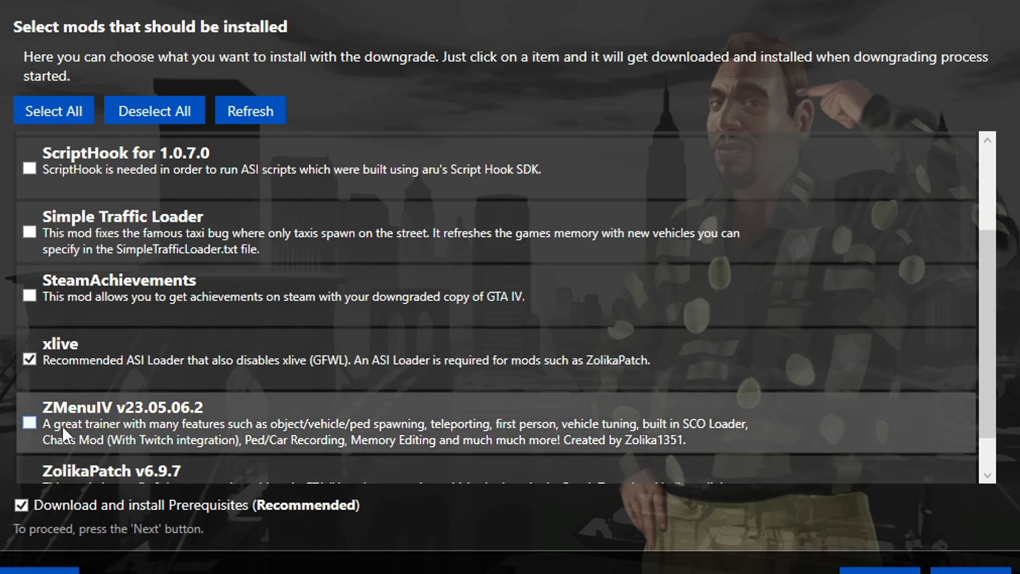
{"action": "left_click", "coordinate": [29, 421]}
{"action": "scroll", "coordinate": [106, 414], "scroll_direction": "up", "scroll_amount": 1}
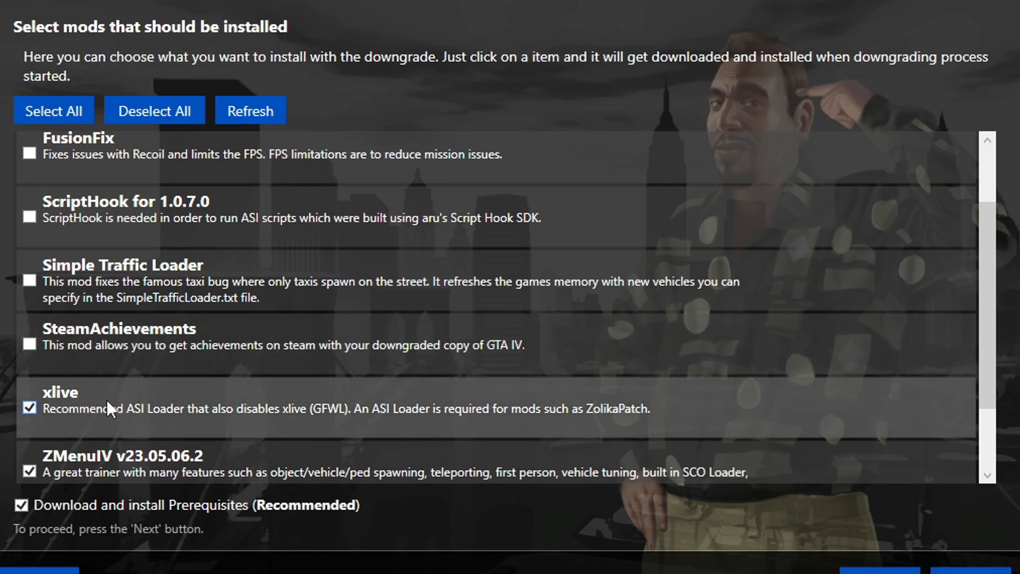
{"action": "scroll", "coordinate": [106, 400], "scroll_direction": "up", "scroll_amount": 2}
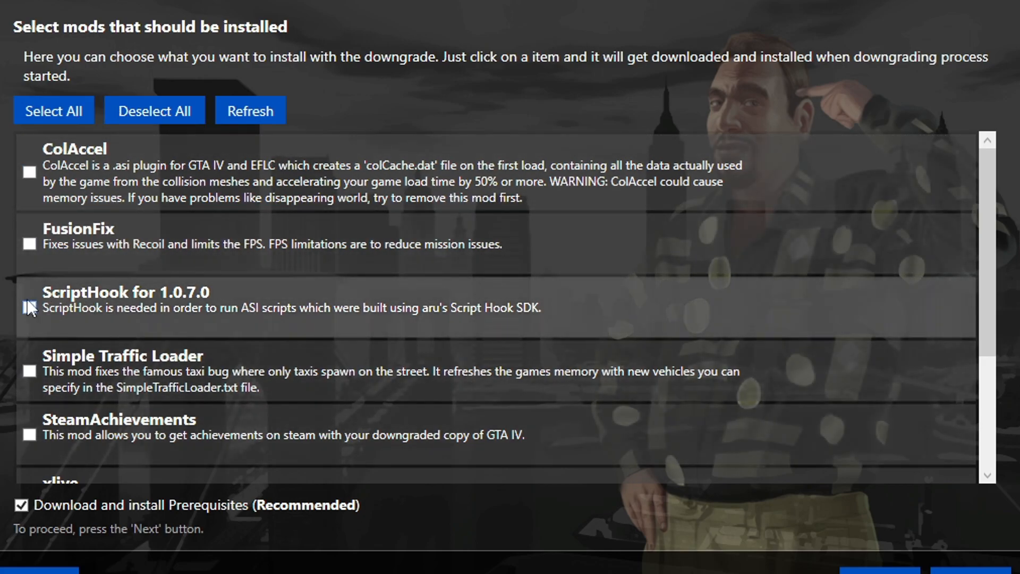
{"action": "left_click", "coordinate": [36, 308]}
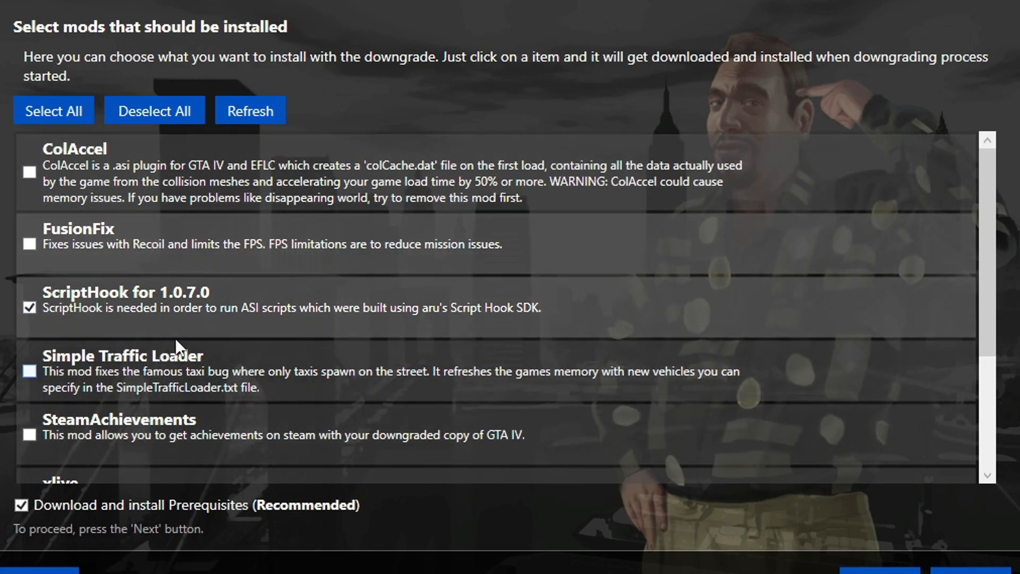
{"action": "scroll", "coordinate": [145, 308], "scroll_direction": "down", "scroll_amount": 3}
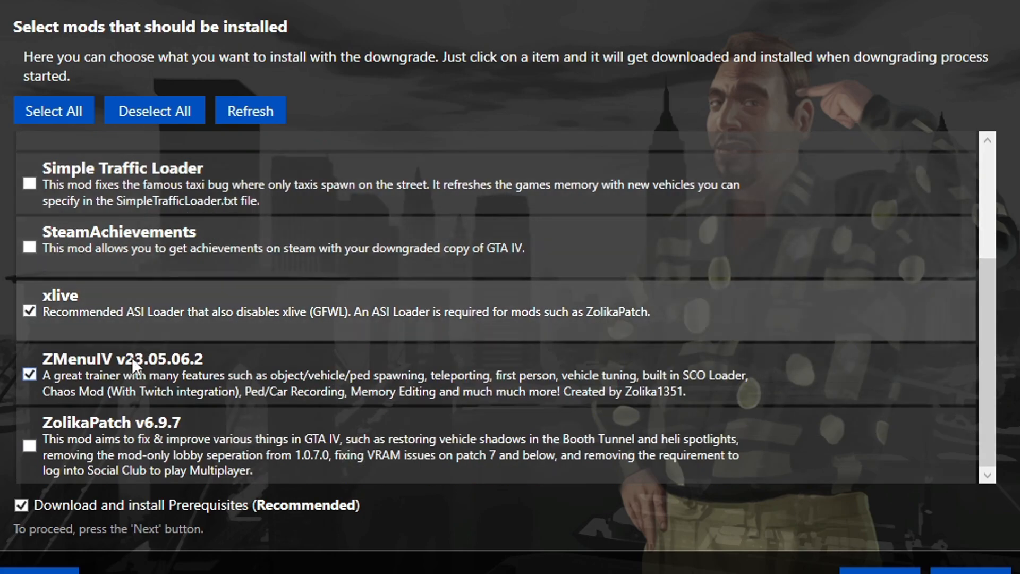
{"action": "scroll", "coordinate": [135, 352], "scroll_direction": "up", "scroll_amount": 3}
{"action": "scroll", "coordinate": [251, 412], "scroll_direction": "down", "scroll_amount": 1}
{"action": "scroll", "coordinate": [126, 308], "scroll_direction": "down", "scroll_amount": 2}
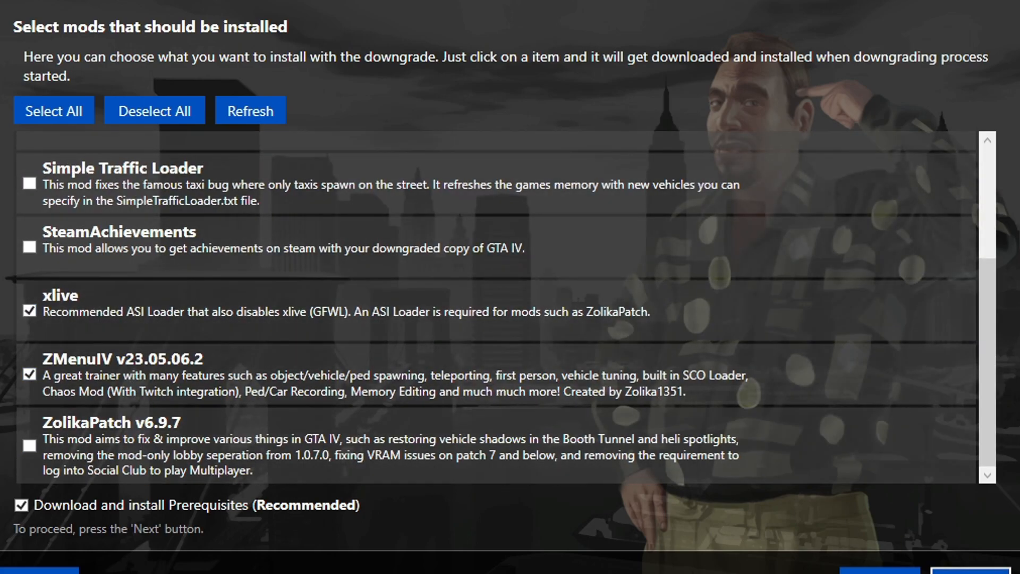
Revisit the mod selection and proceed with xlive and ZolikaPatch v6.9.7 chosen, leaving ZMenuIV out and prerequisites included
{"action": "left_click", "coordinate": [970, 570]}
{"action": "left_click", "coordinate": [869, 571]}
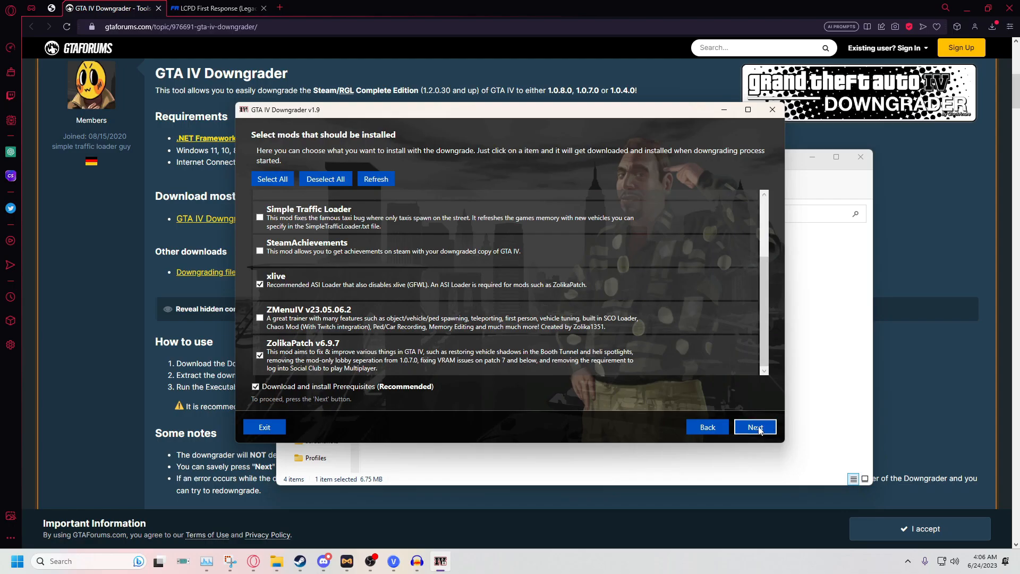
{"action": "left_click", "coordinate": [970, 571]}
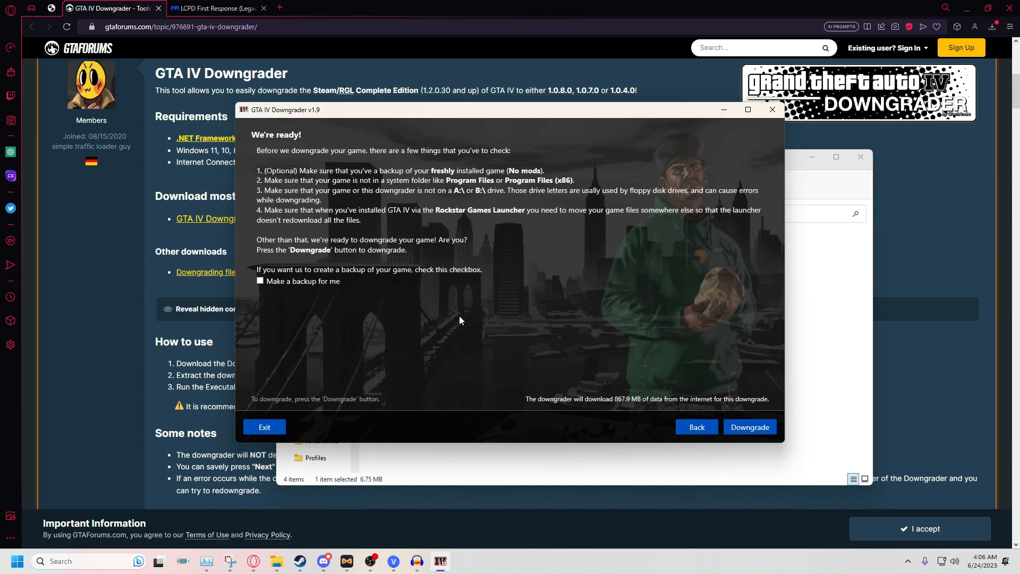
Start the downgrade without making a backup and overwrite all existing DirectX setup files
{"action": "left_click", "coordinate": [753, 424]}
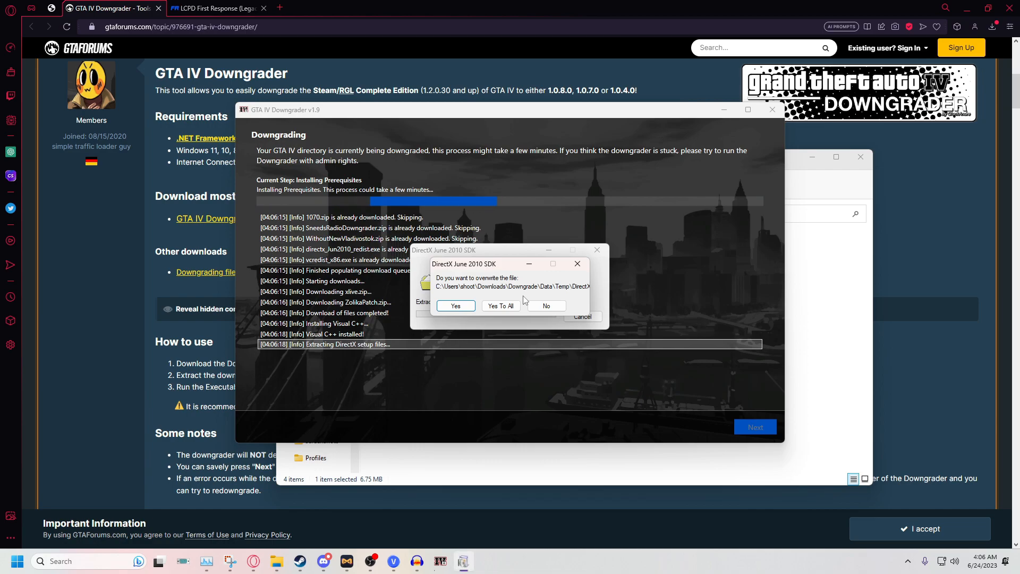
{"action": "left_click", "coordinate": [501, 306]}
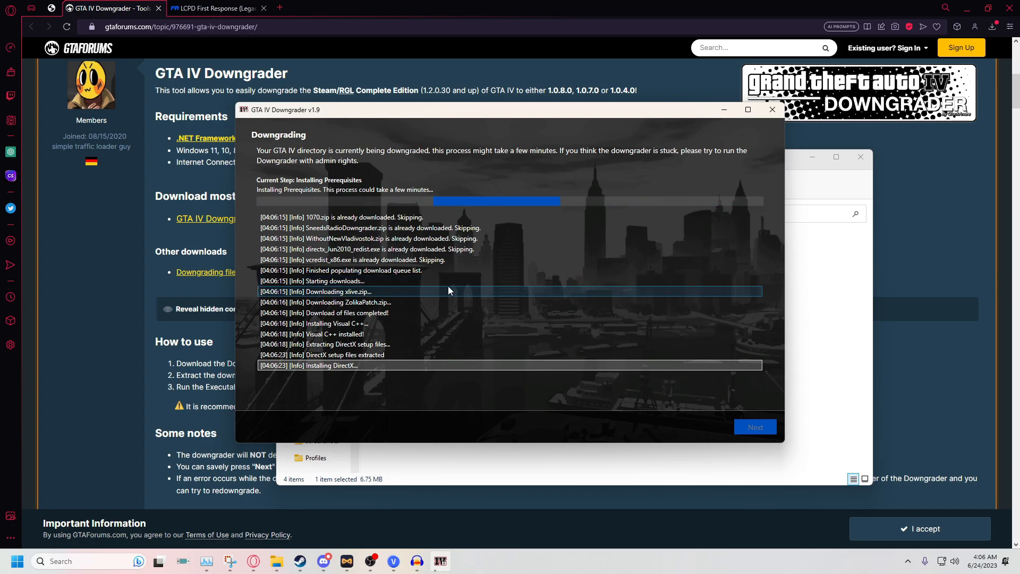
Switch to the LCPD First Response (Legacy Edition) page and examine its description, requirements and compatibility patch notes
{"action": "left_click", "coordinate": [235, 8]}
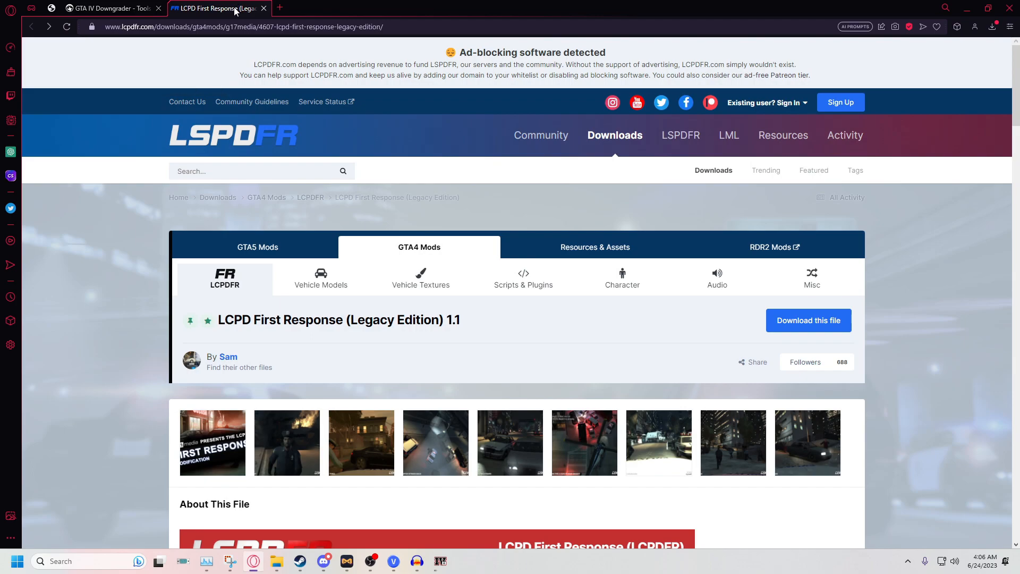
{"action": "scroll", "coordinate": [175, 319], "scroll_direction": "down", "scroll_amount": 4}
{"action": "scroll", "coordinate": [171, 325], "scroll_direction": "down", "scroll_amount": 4}
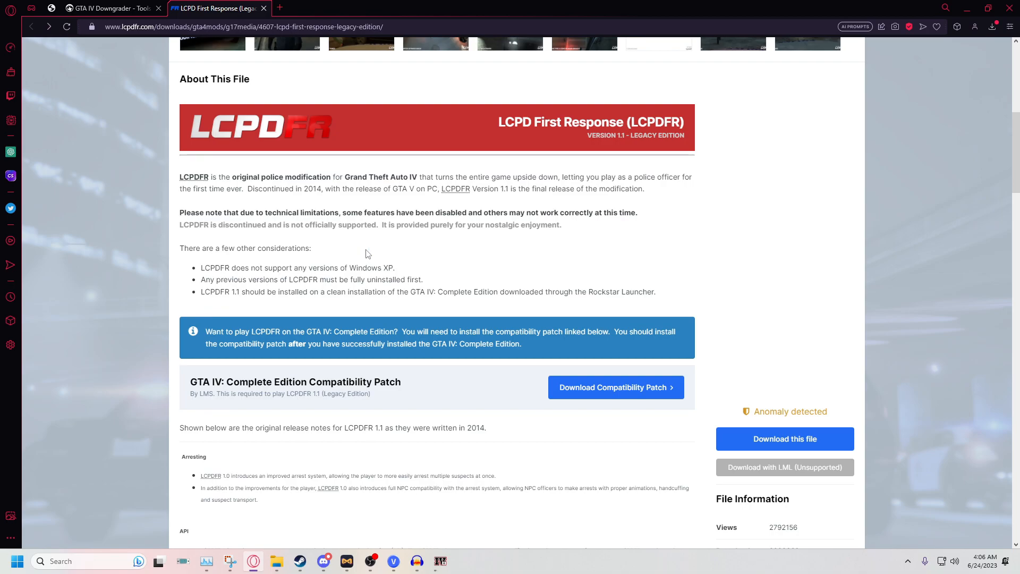
{"action": "mouse_move", "coordinate": [453, 567]}
{"action": "scroll", "coordinate": [384, 120], "scroll_direction": "up", "scroll_amount": 3}
{"action": "scroll", "coordinate": [534, 340], "scroll_direction": "down", "scroll_amount": 3}
{"action": "scroll", "coordinate": [535, 340], "scroll_direction": "down", "scroll_amount": 1}
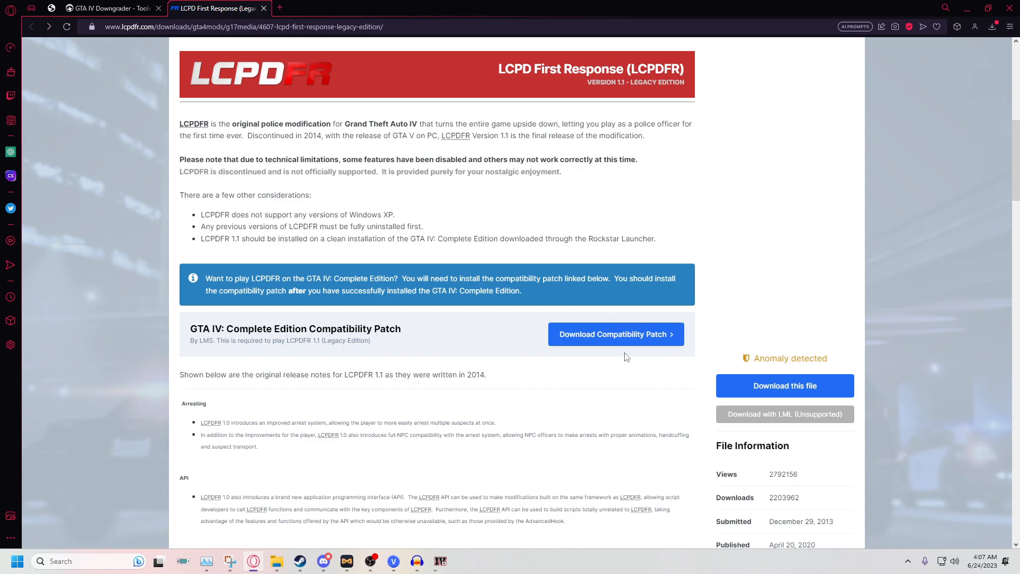
Open the LCPDFR download list and examine the old versions, especially the 1.0d_2 automatic and manual installs
{"action": "left_click", "coordinate": [807, 393]}
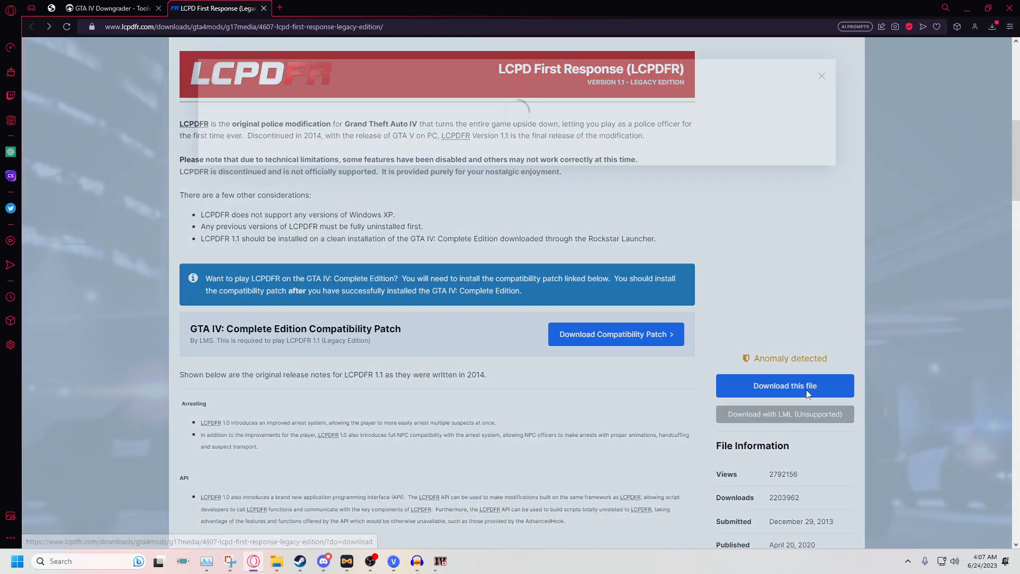
{"action": "left_click", "coordinate": [795, 295]}
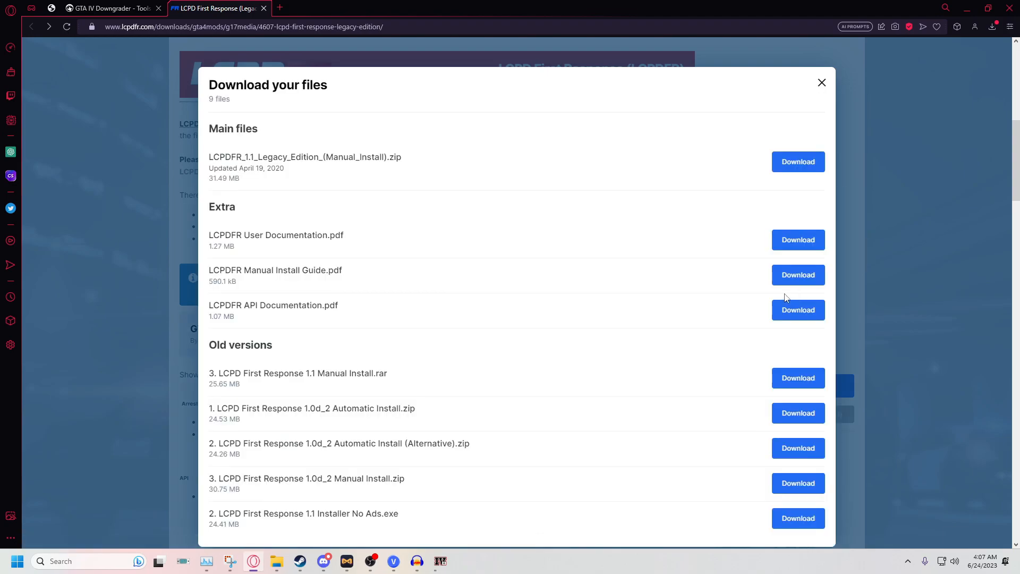
{"action": "scroll", "coordinate": [651, 303], "scroll_direction": "down", "scroll_amount": 2}
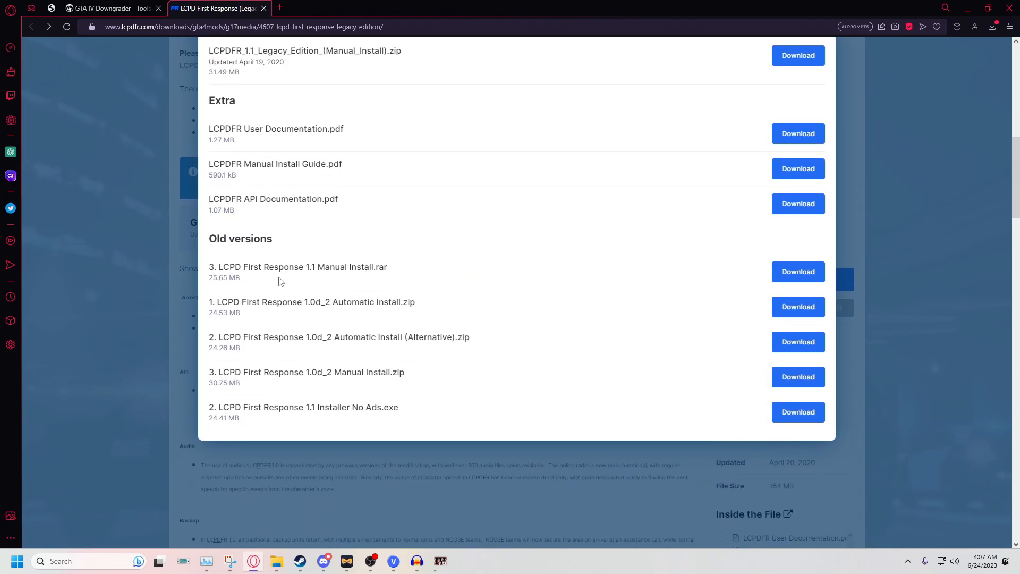
{"action": "left_click_drag", "start_coordinate": [212, 302], "coordinate": [344, 302]}
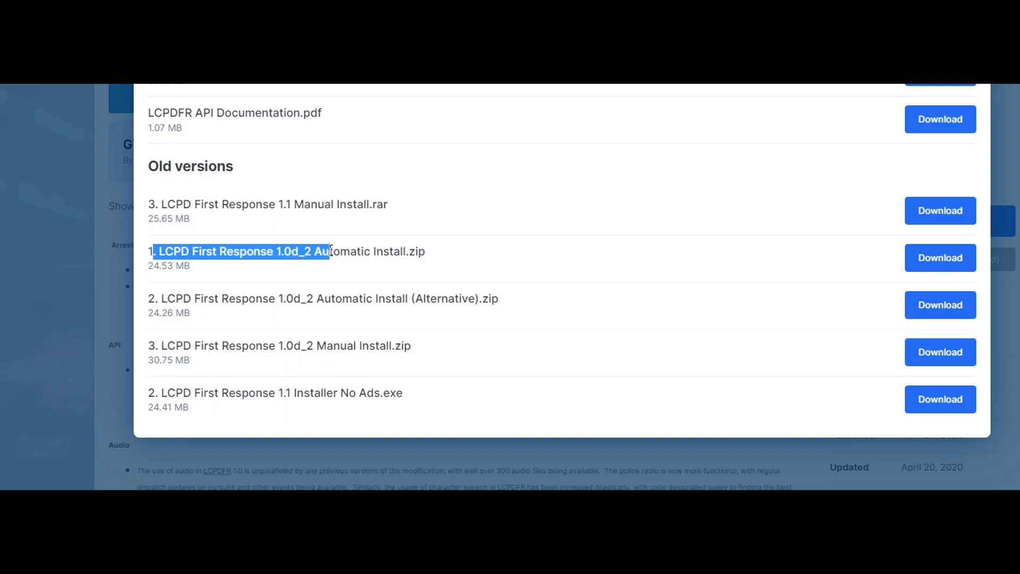
{"action": "left_click_drag", "start_coordinate": [330, 250], "coordinate": [435, 257]}
{"action": "left_click_drag", "start_coordinate": [423, 346], "coordinate": [199, 360]}
{"action": "left_click", "coordinate": [437, 355]}
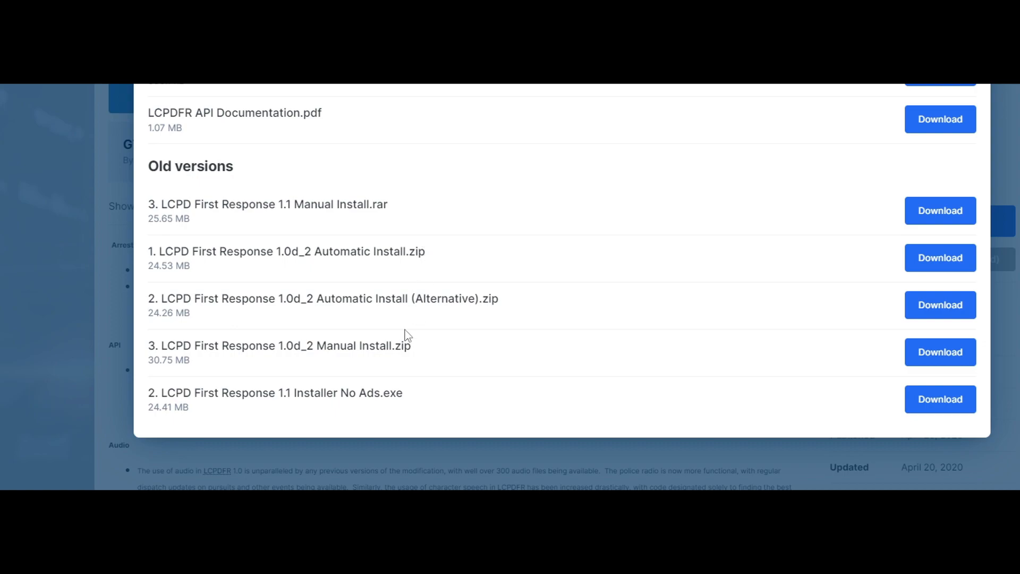
{"action": "left_click_drag", "start_coordinate": [274, 349], "coordinate": [309, 345]}
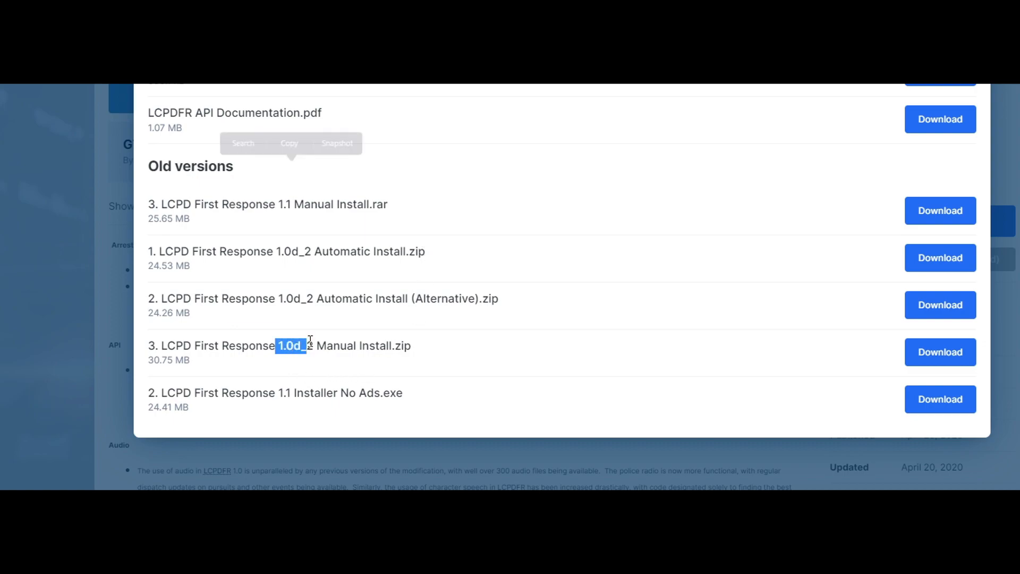
{"action": "left_click", "coordinate": [340, 347]}
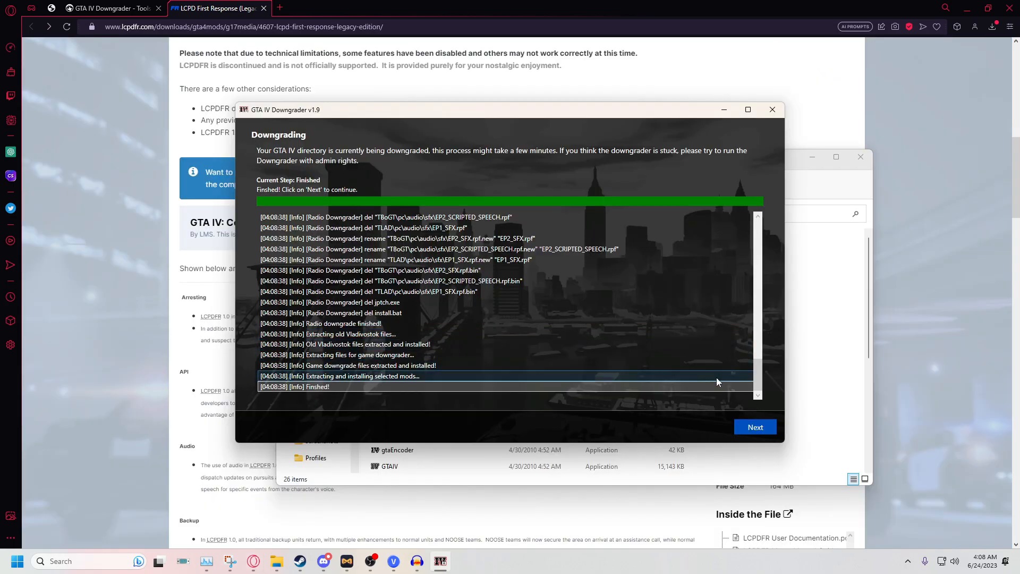
Complete the downgrade wizard by skipping save file downgrading and including the Recommended Commandline, and exit the downgrader
{"action": "left_click", "coordinate": [755, 426]}
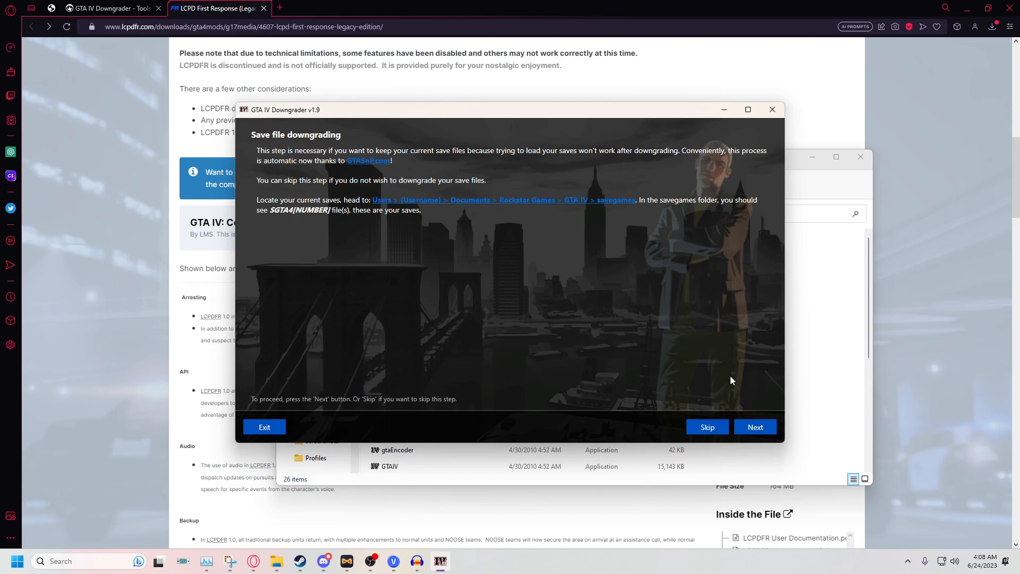
{"action": "left_click", "coordinate": [706, 428]}
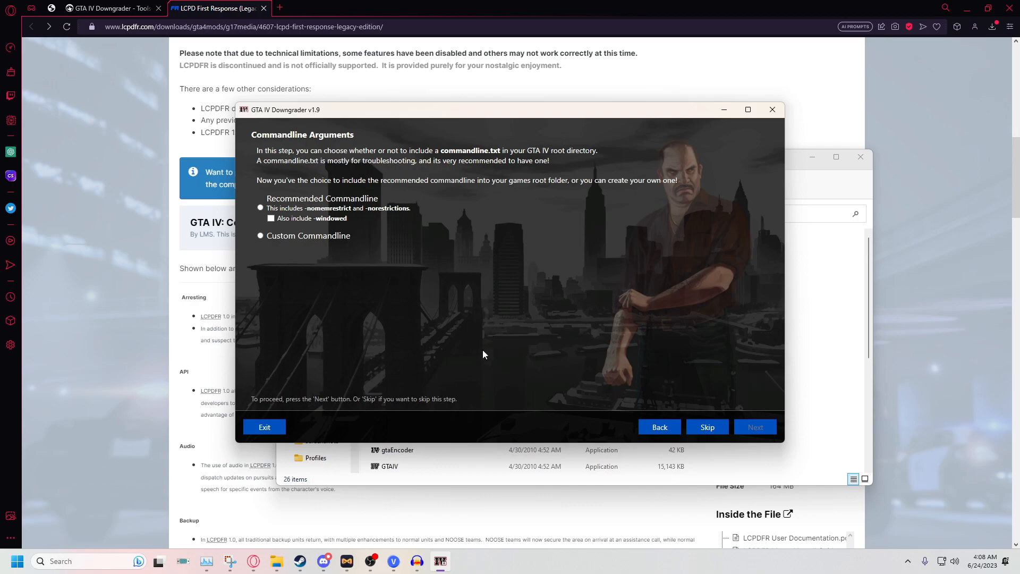
{"action": "left_click", "coordinate": [278, 209]}
{"action": "left_click", "coordinate": [751, 426]}
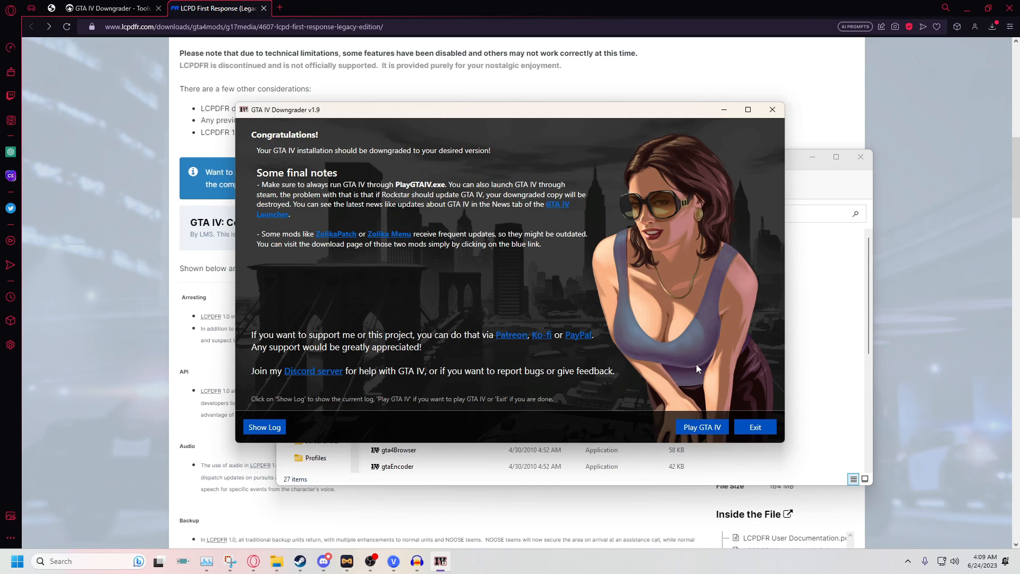
{"action": "left_click", "coordinate": [703, 429]}
{"action": "left_click", "coordinate": [759, 428]}
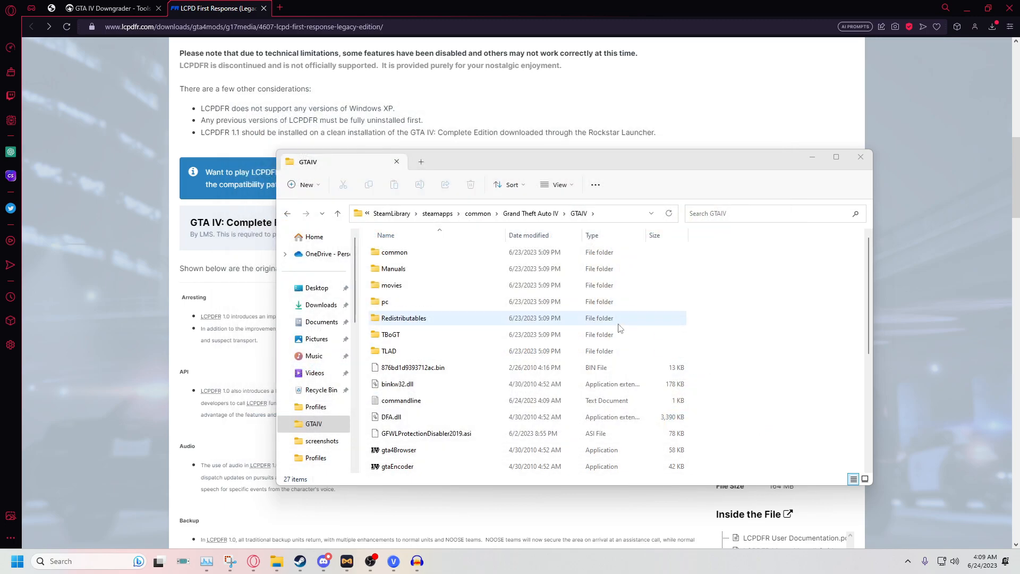
Create a shortcut to the PlayGTAIV application in the GTAIV folder, and delete that shortcut
{"action": "scroll", "coordinate": [441, 353], "scroll_direction": "down", "scroll_amount": 4}
{"action": "scroll", "coordinate": [441, 353], "scroll_direction": "up", "scroll_amount": 4}
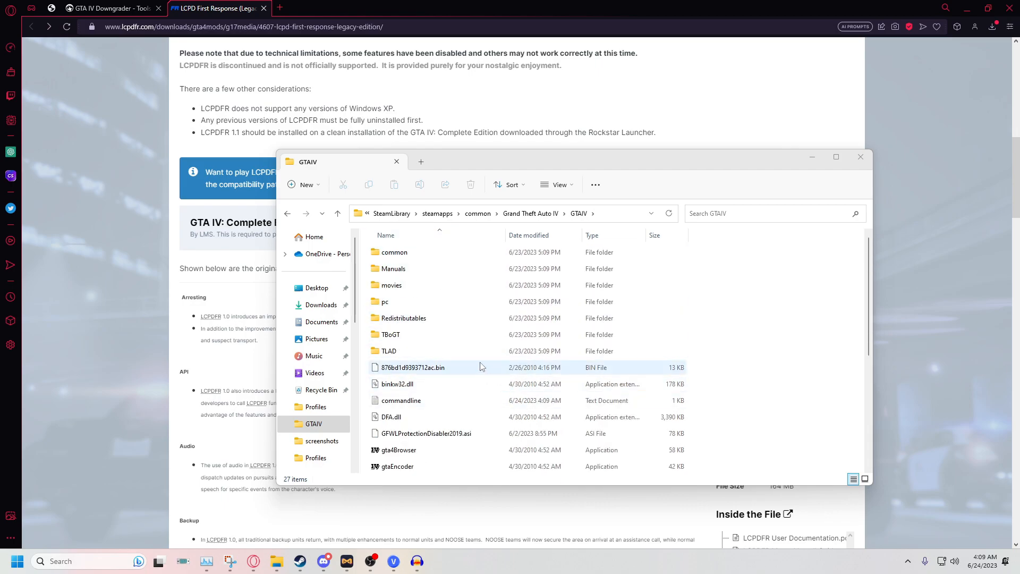
{"action": "scroll", "coordinate": [472, 367], "scroll_direction": "down", "scroll_amount": 4}
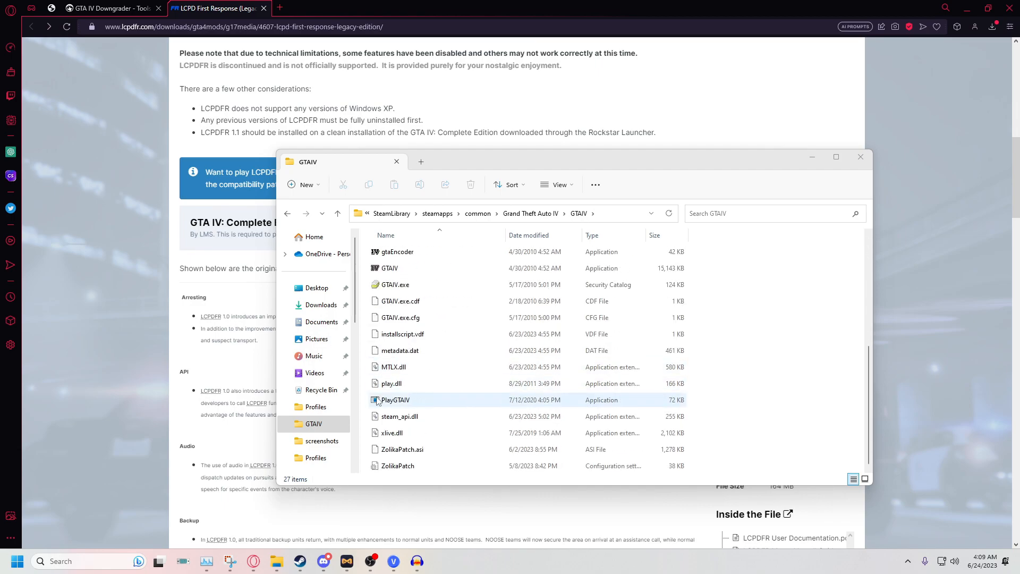
{"action": "left_click", "coordinate": [418, 401]}
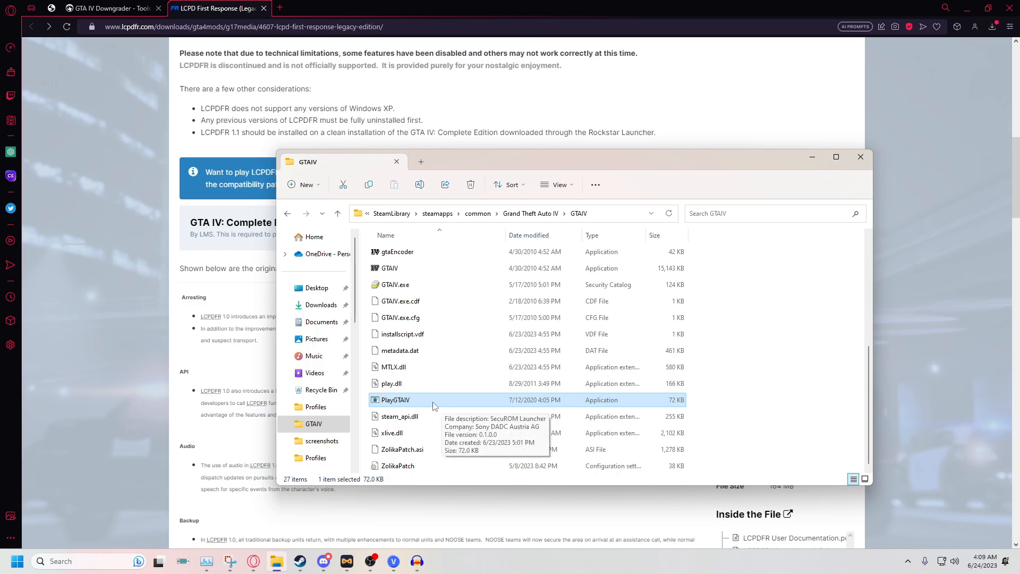
{"action": "right_click", "coordinate": [432, 405]}
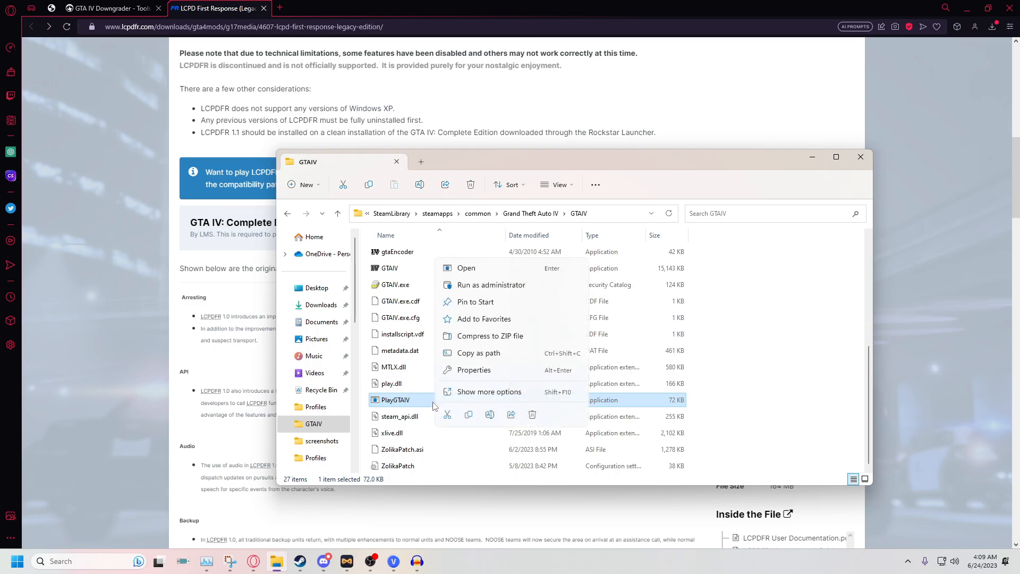
{"action": "left_click", "coordinate": [492, 393]}
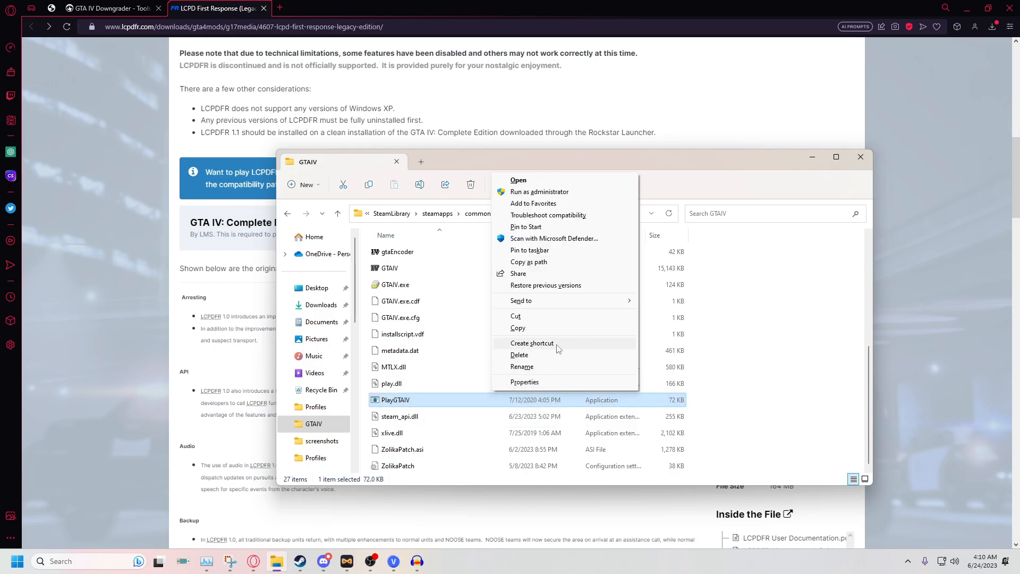
{"action": "left_click", "coordinate": [557, 346]}
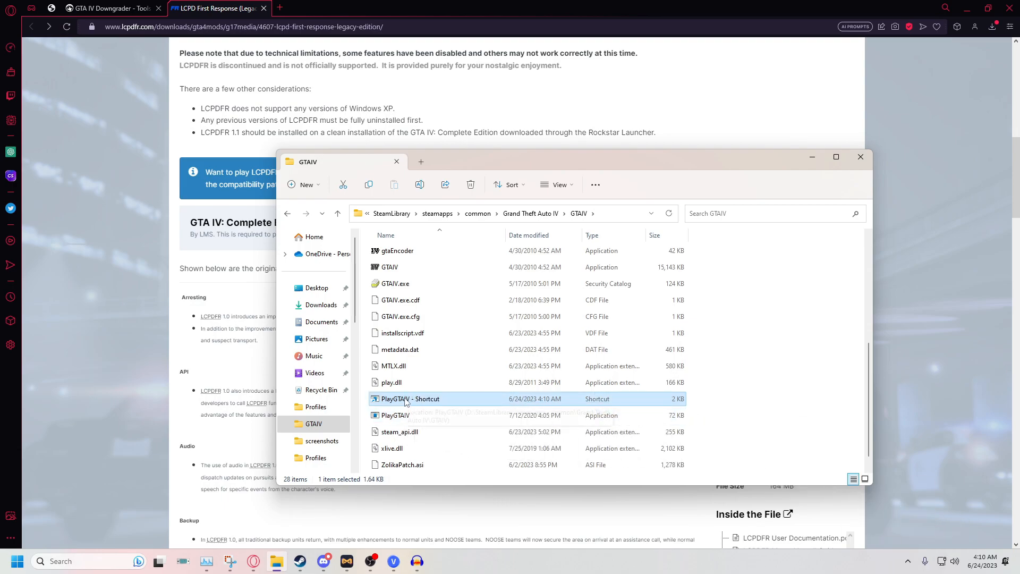
{"action": "key", "text": "Delete"}
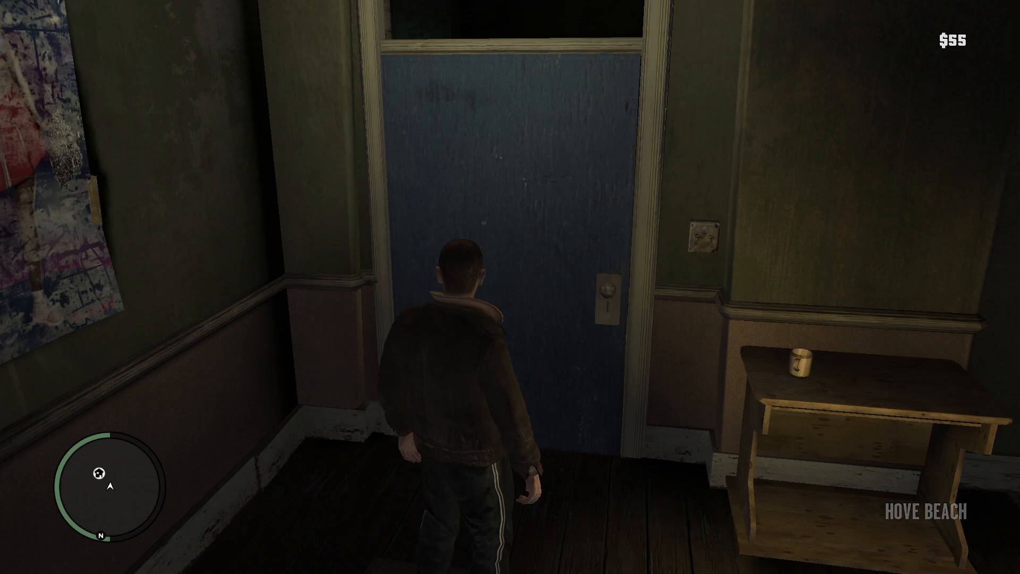
{"action": "key", "text": "w"}
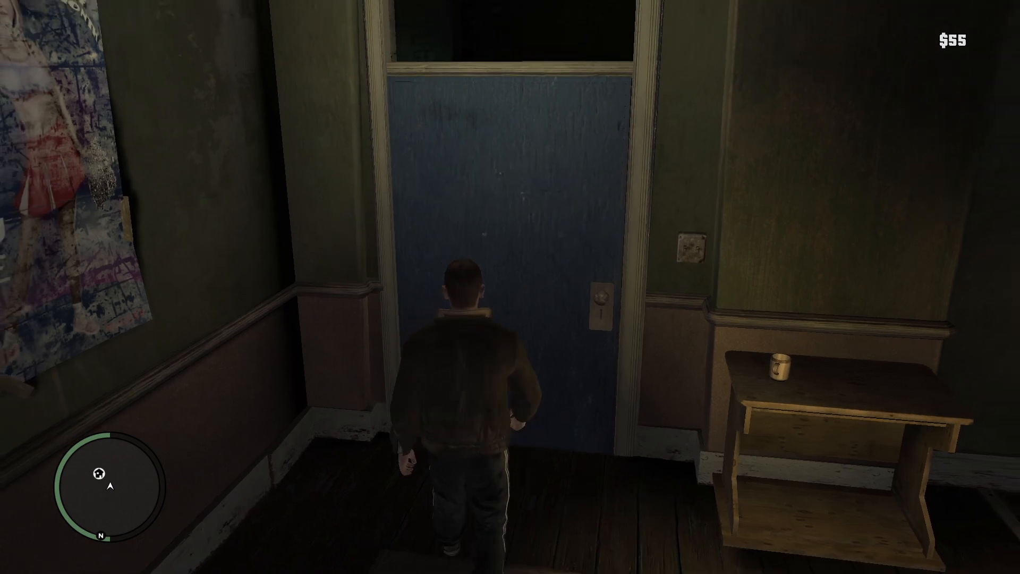
{"action": "key", "text": "d"}
{"action": "key", "text": "w"}
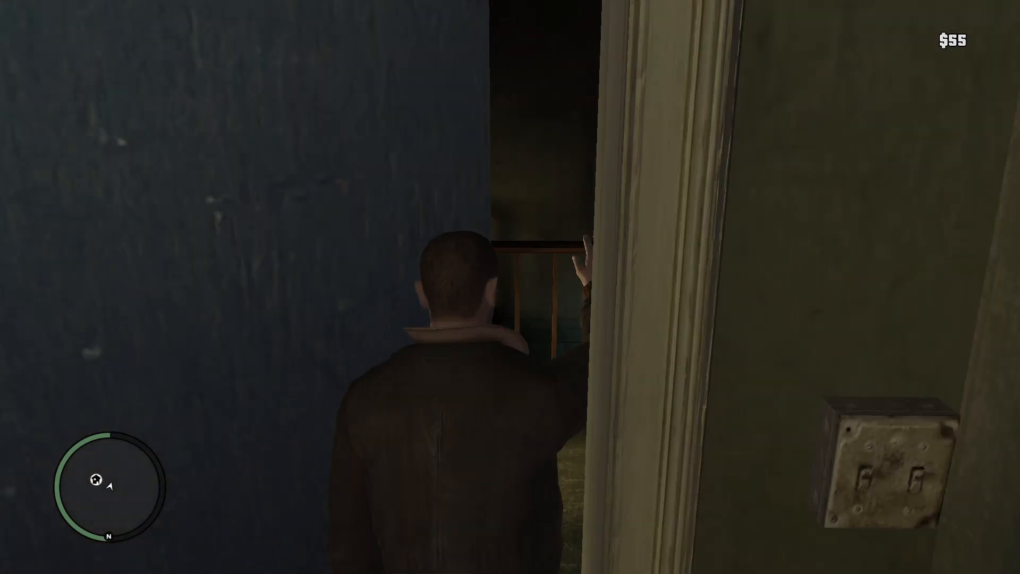
{"action": "key", "text": "w"}
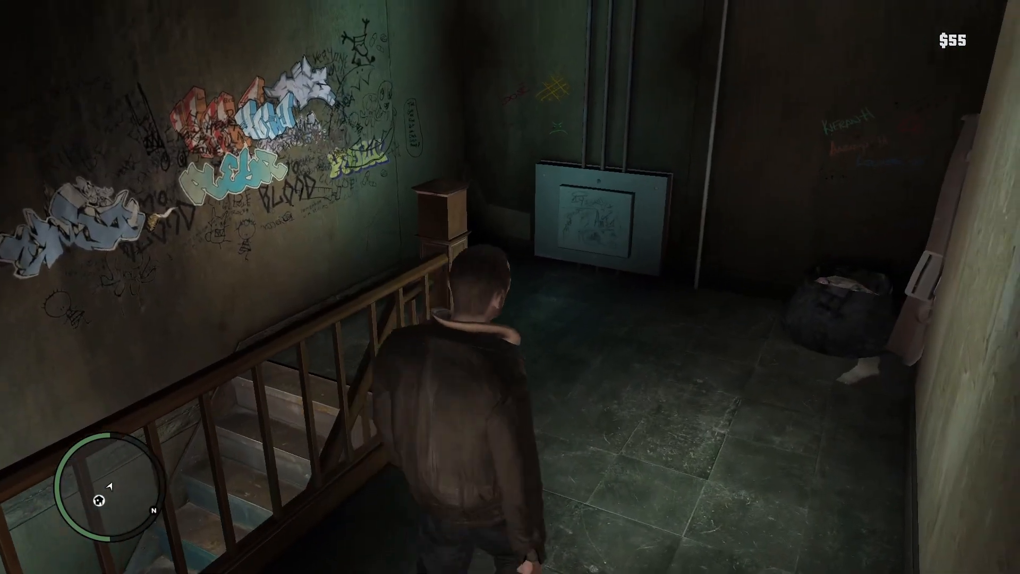
{"action": "key", "text": "w"}
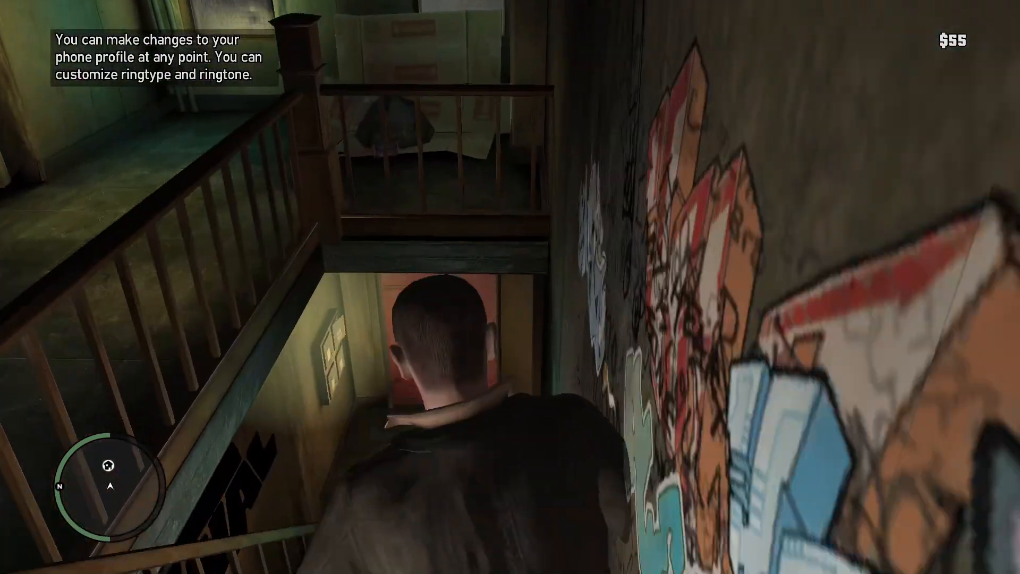
{"action": "key", "text": "w"}
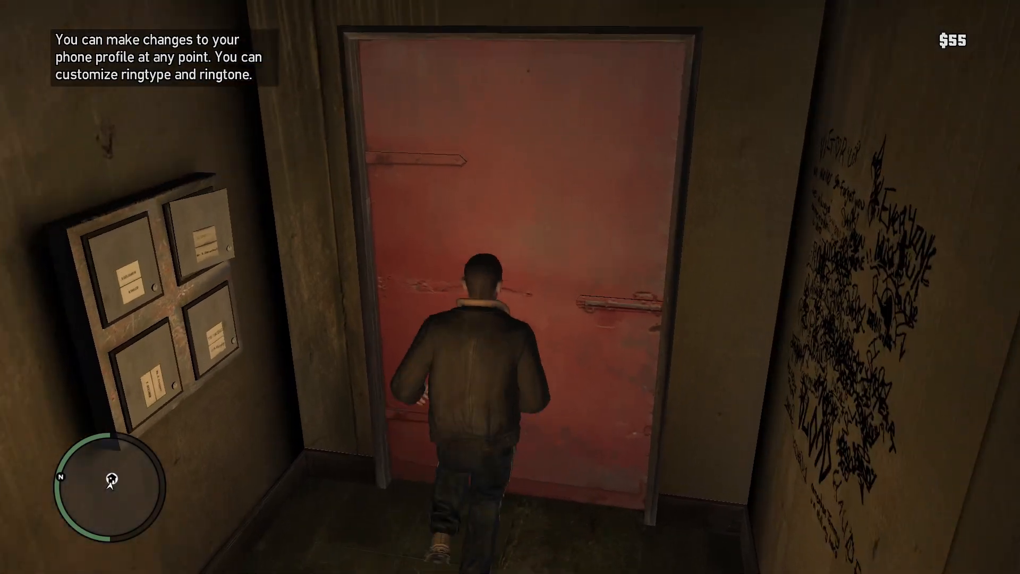
{"action": "key", "text": "w"}
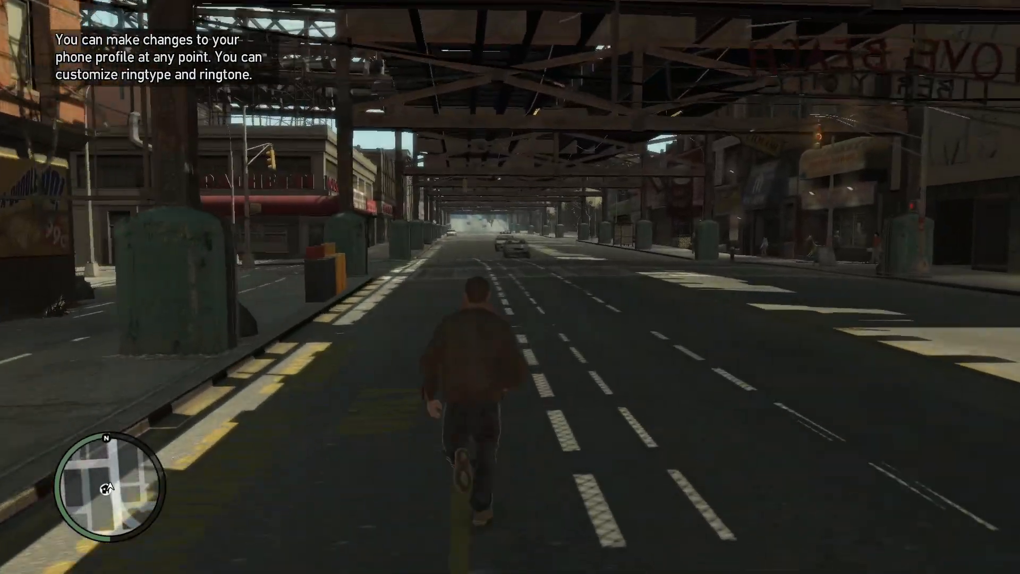
{"action": "key", "text": "w"}
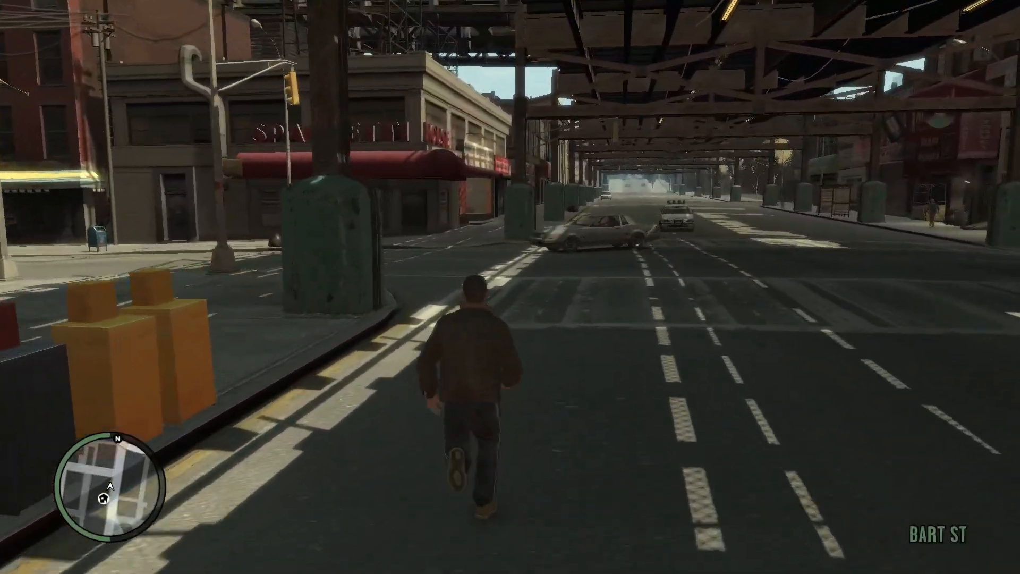
{"action": "key", "text": "w"}
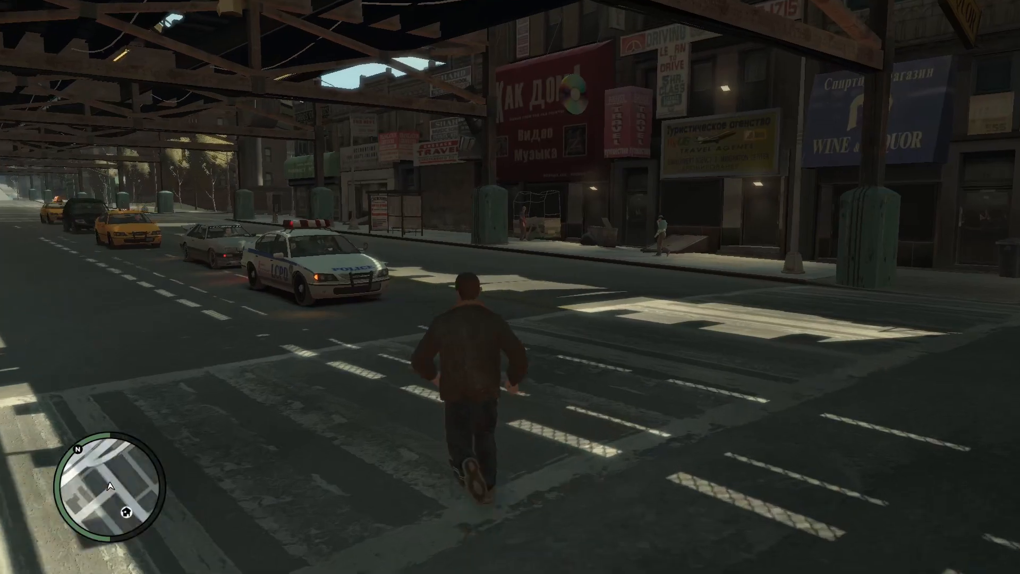
{"action": "key", "text": "w"}
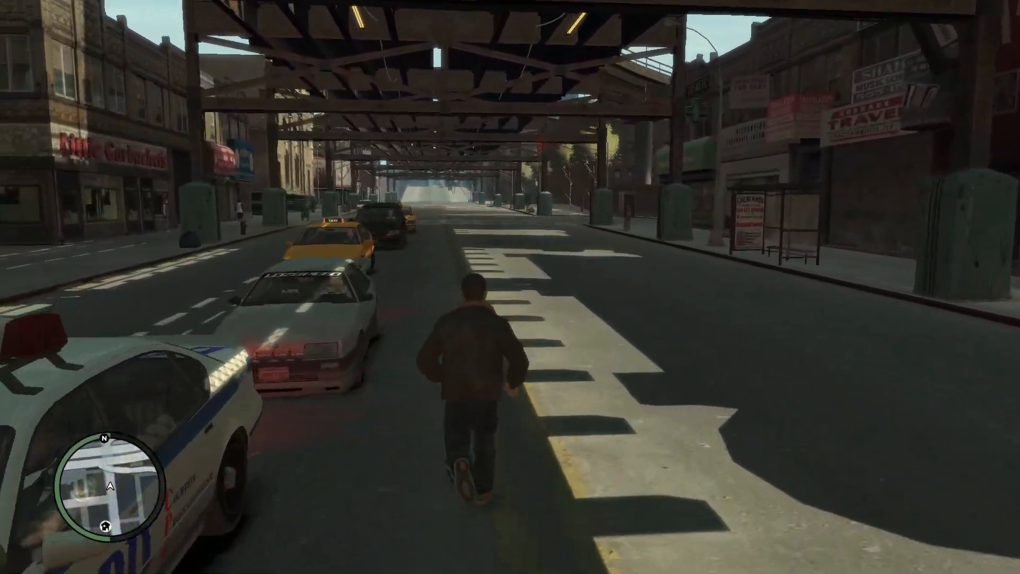
{"action": "key", "text": "w"}
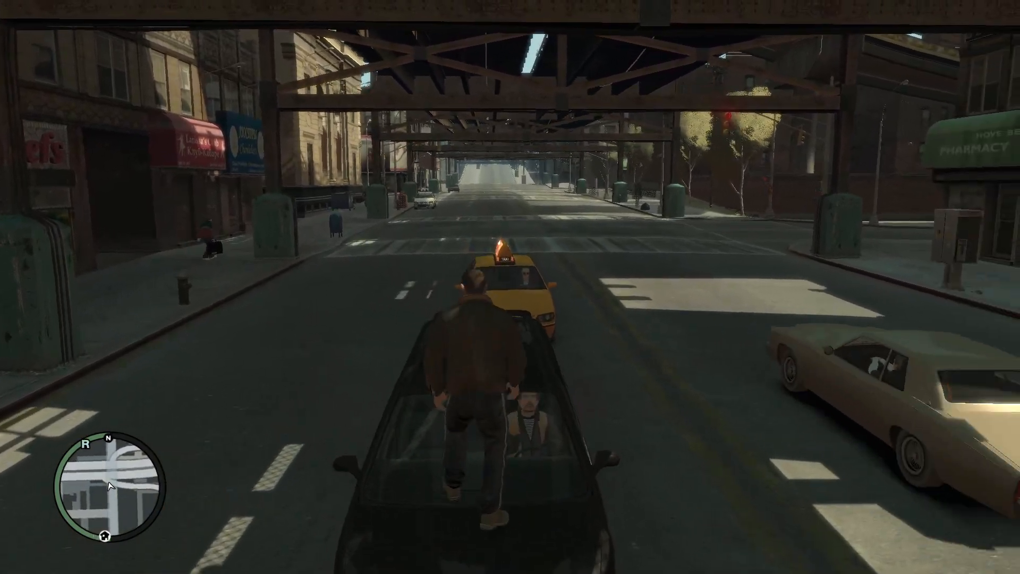
{"action": "key", "text": "w"}
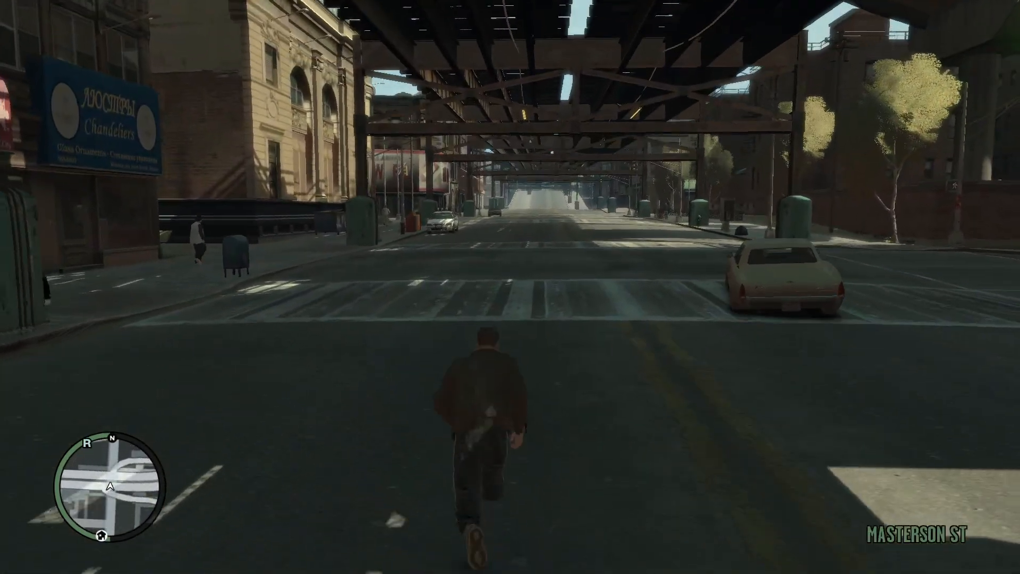
{"action": "key", "text": "w"}
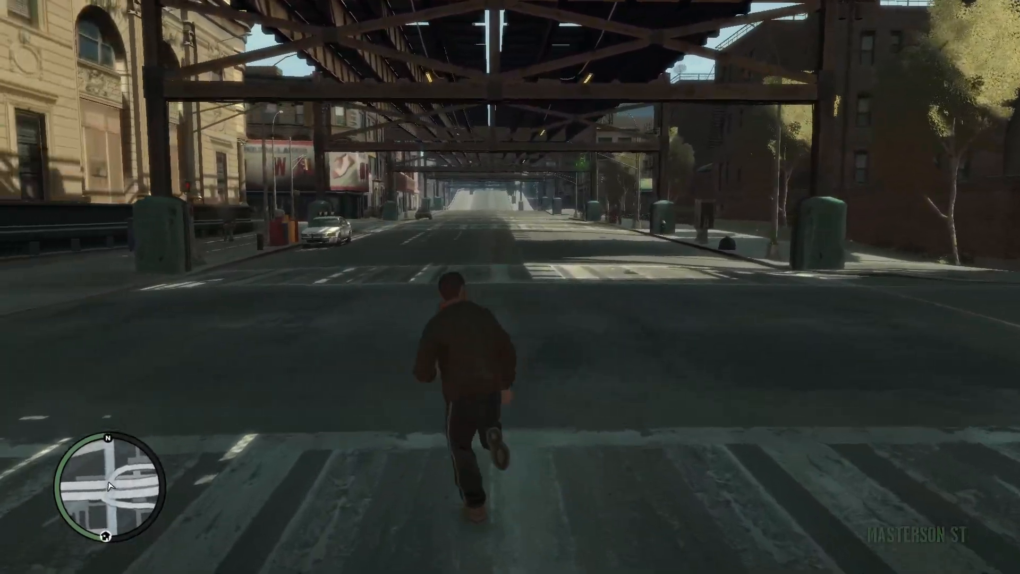
{"action": "key", "text": "w"}
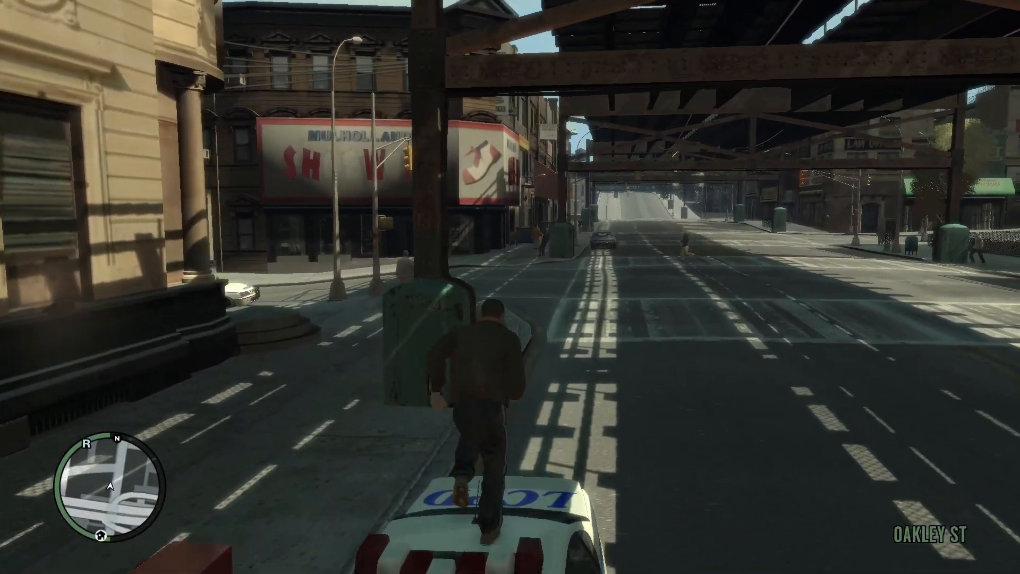
{"action": "key", "text": "w"}
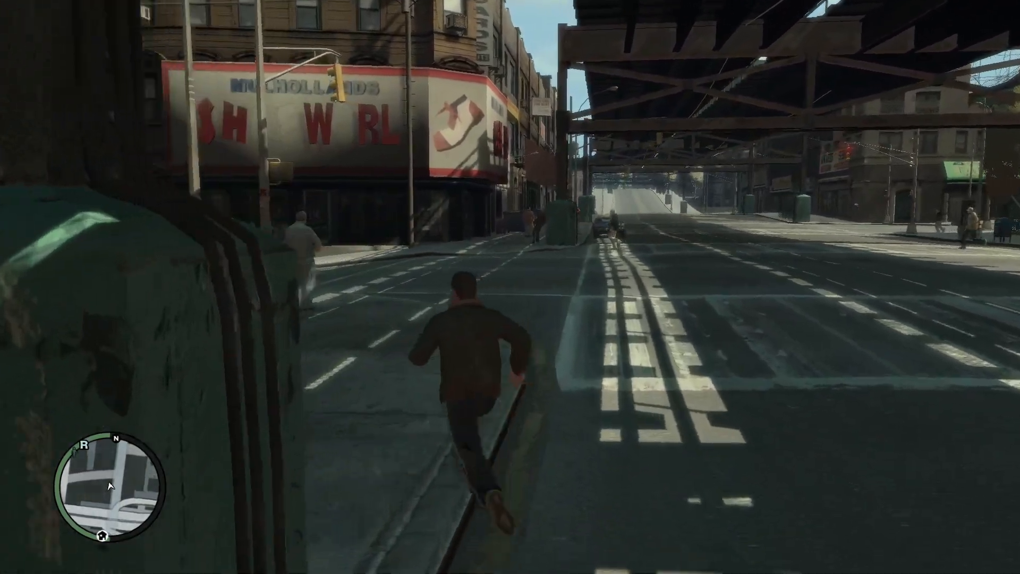
{"action": "key", "text": "w"}
{"action": "key", "text": "w"}
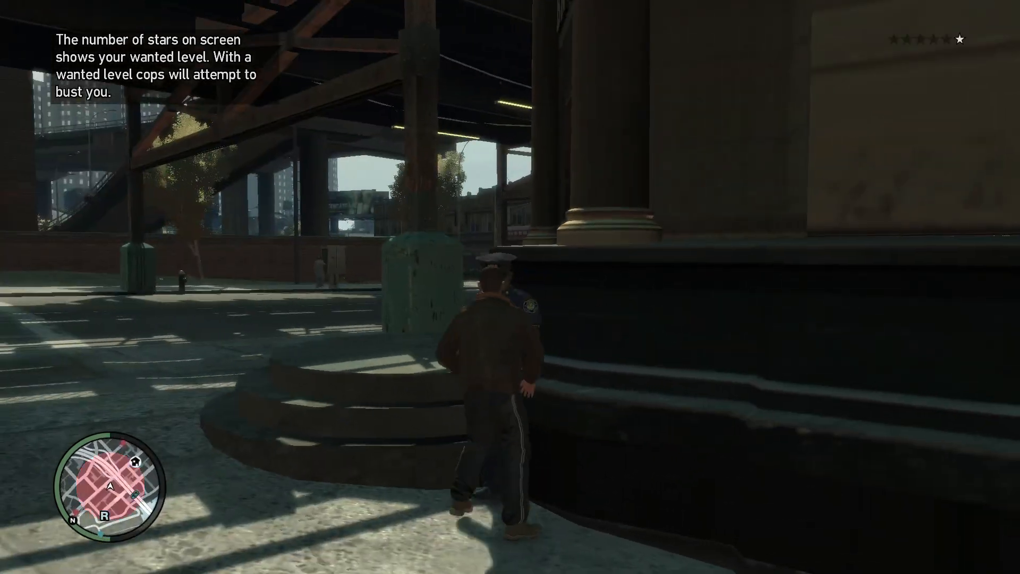
{"action": "key", "text": "w"}
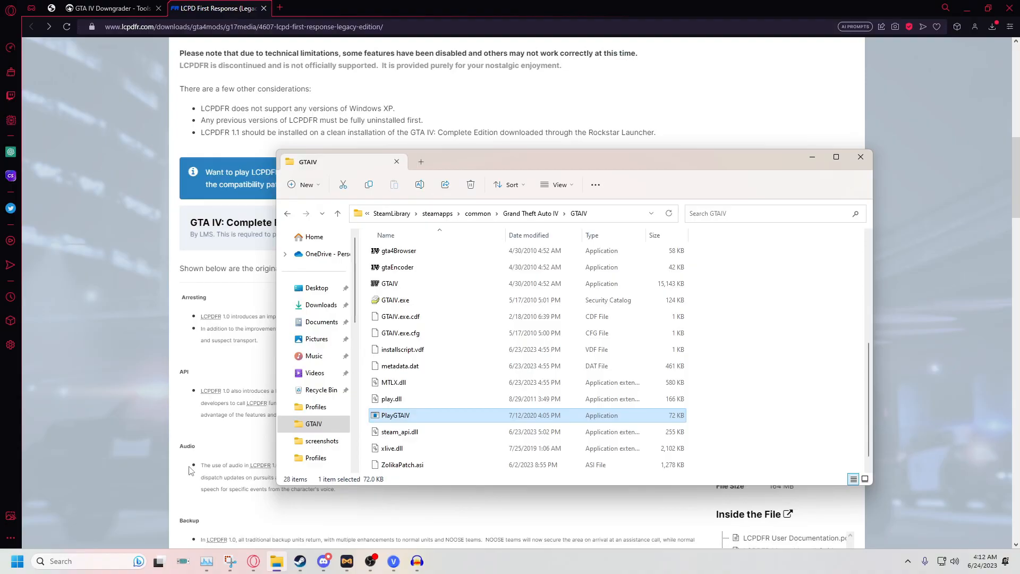
Open the properties of the GTAIV application and examine its file and product version details
{"action": "left_click", "coordinate": [835, 158]}
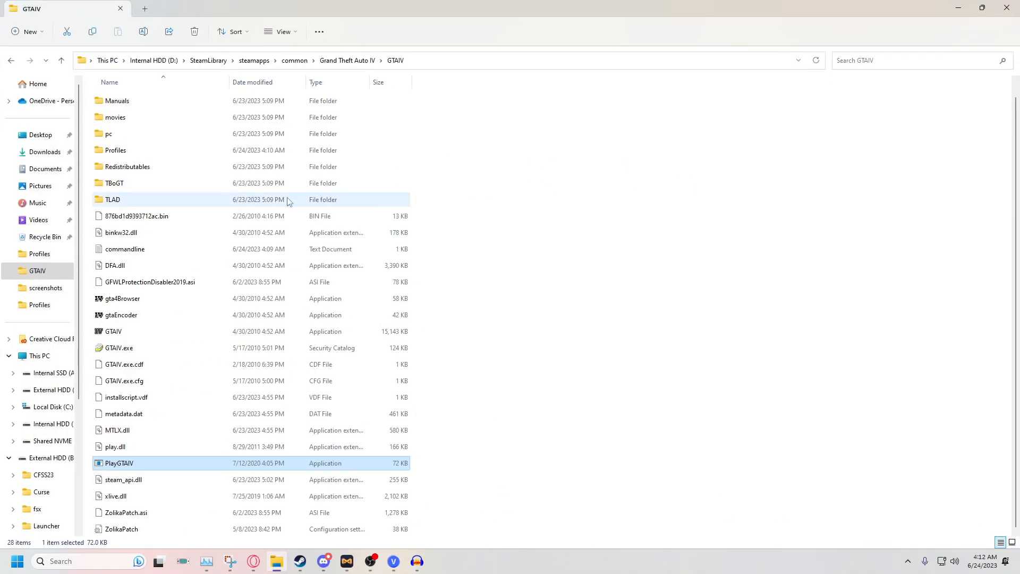
{"action": "right_click", "coordinate": [158, 330]}
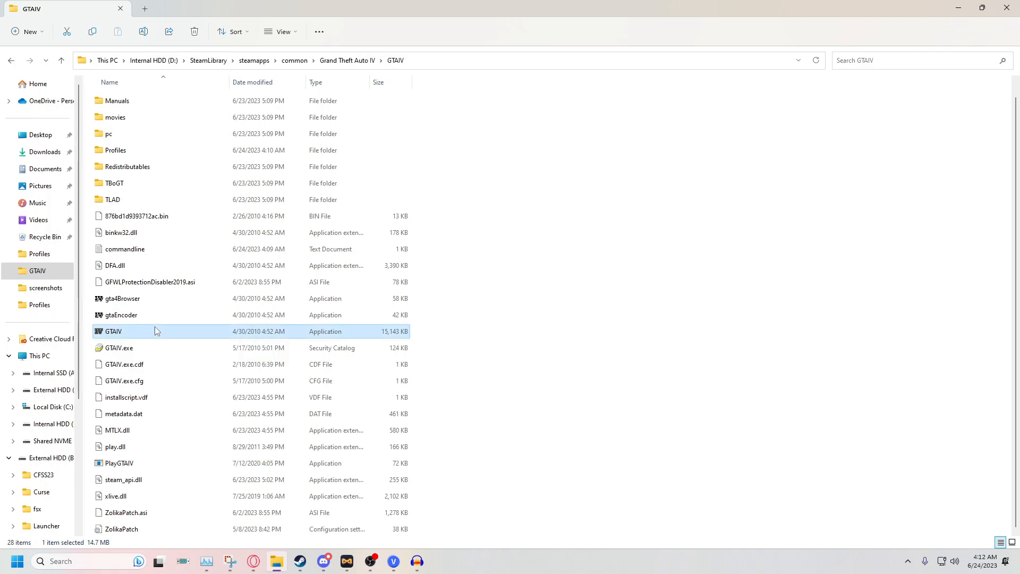
{"action": "left_click", "coordinate": [212, 486]}
{"action": "left_click", "coordinate": [250, 475]}
{"action": "left_click", "coordinate": [309, 270]}
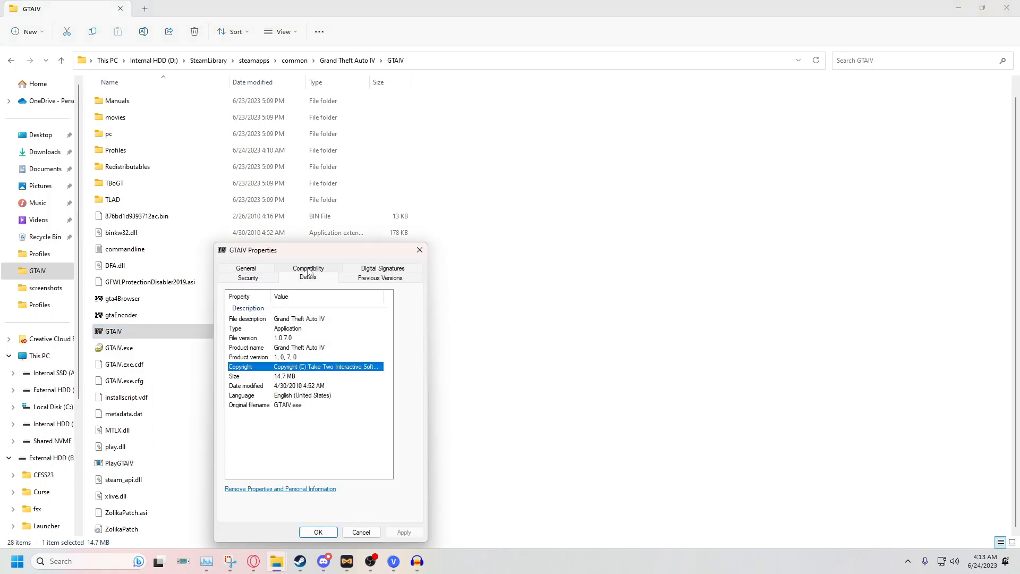
{"action": "left_click", "coordinate": [289, 358]}
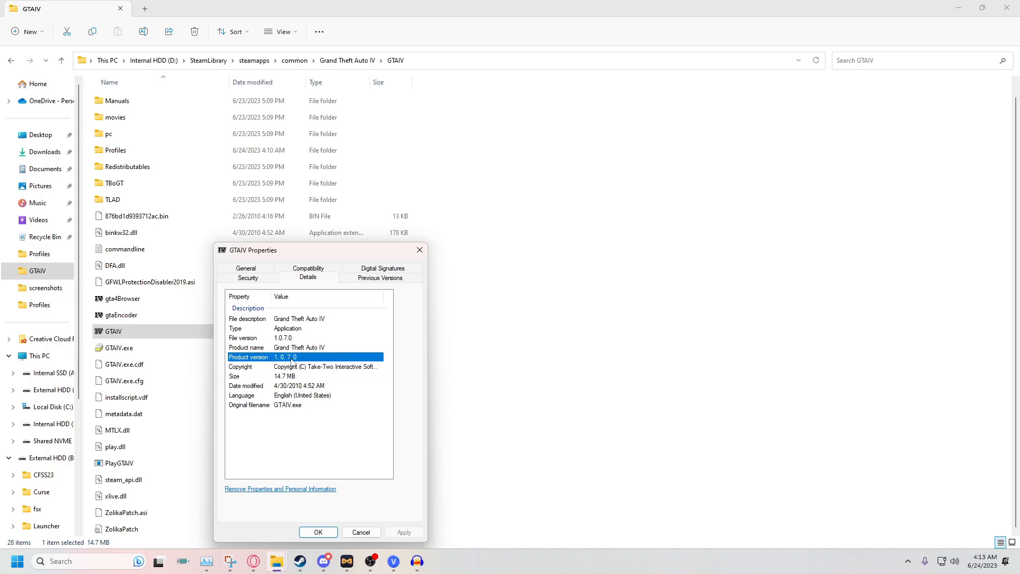
{"action": "left_click", "coordinate": [514, 375]}
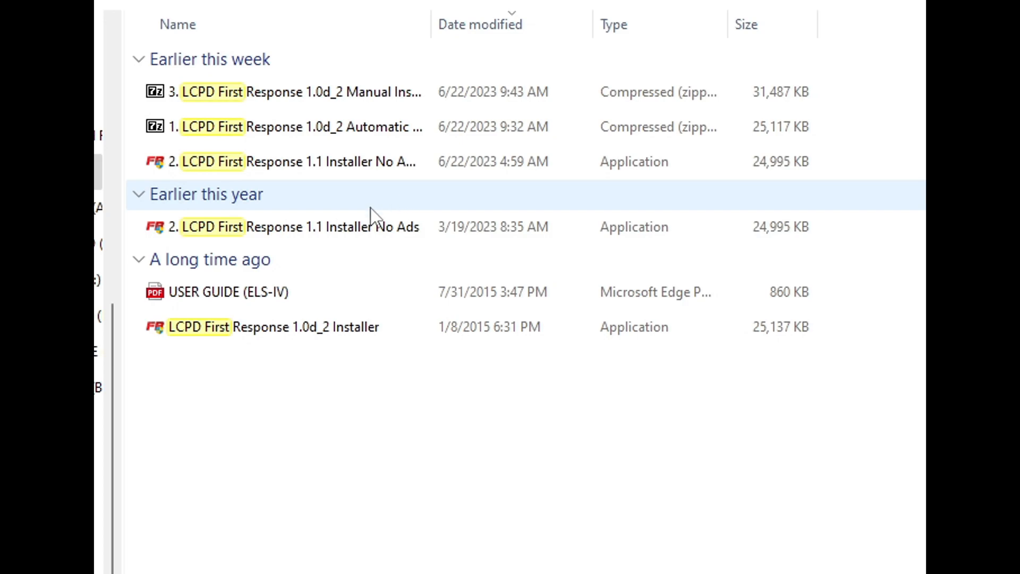
Run the LCPD First Response 1.0d_2 Installer in English and proceed to its license agreement
{"action": "left_click", "coordinate": [316, 235]}
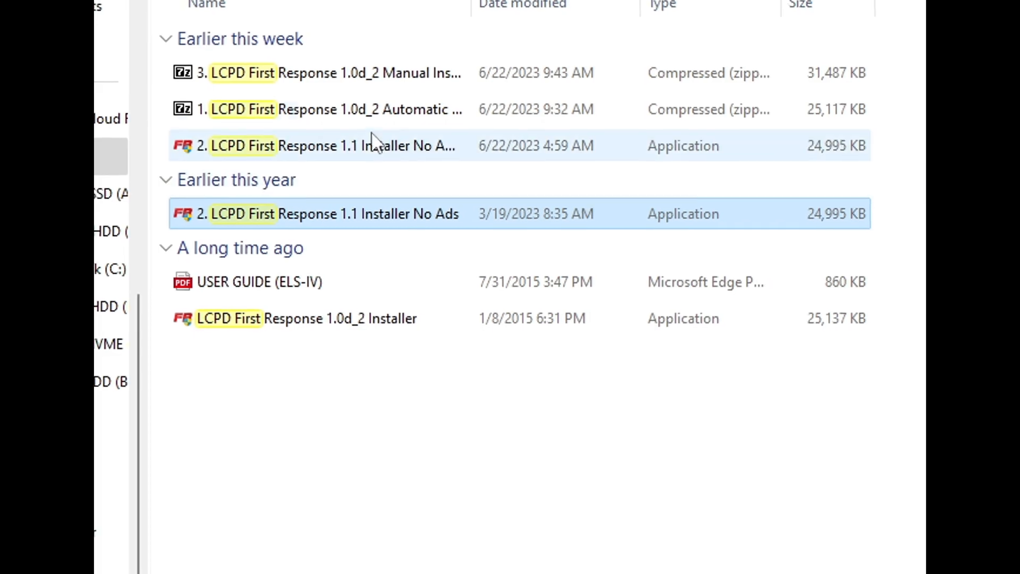
{"action": "left_click", "coordinate": [344, 117]}
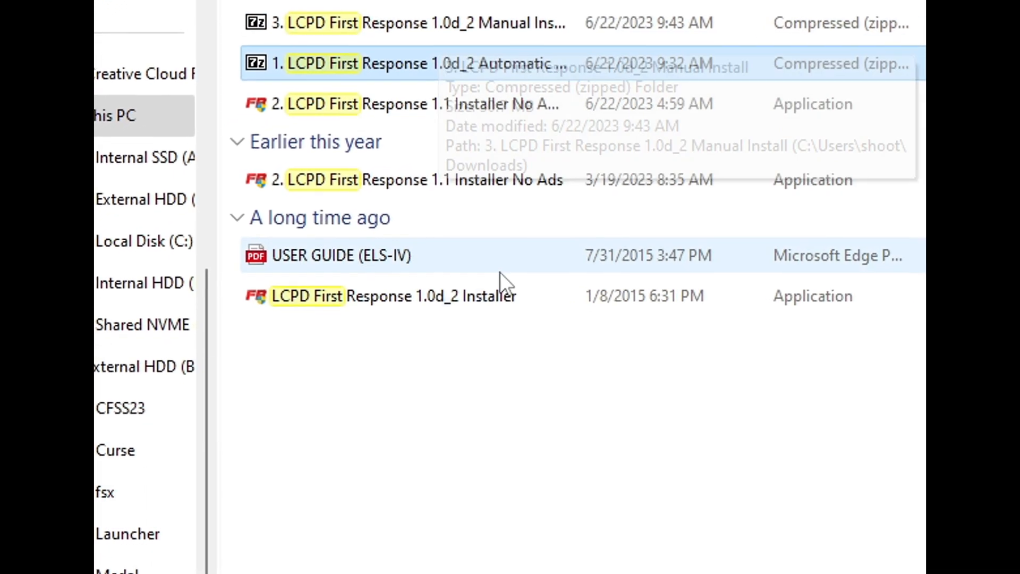
{"action": "double_click", "coordinate": [493, 291]}
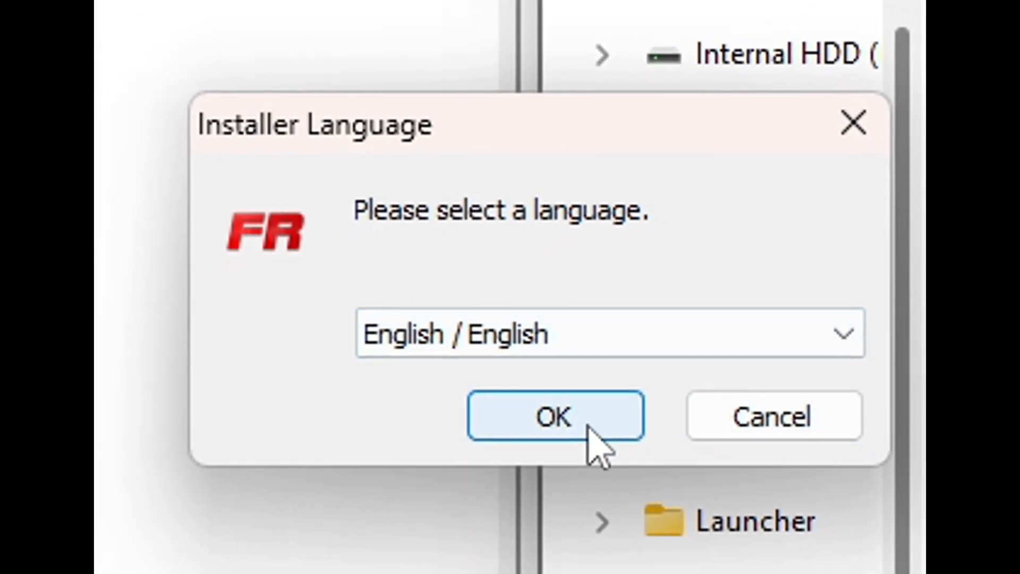
{"action": "left_click", "coordinate": [589, 424]}
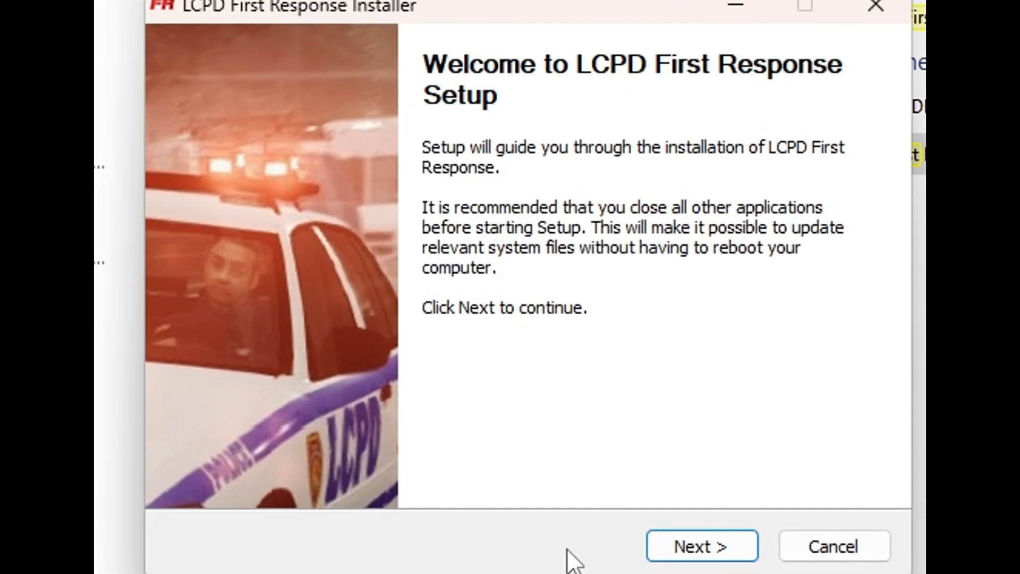
{"action": "left_click", "coordinate": [684, 552]}
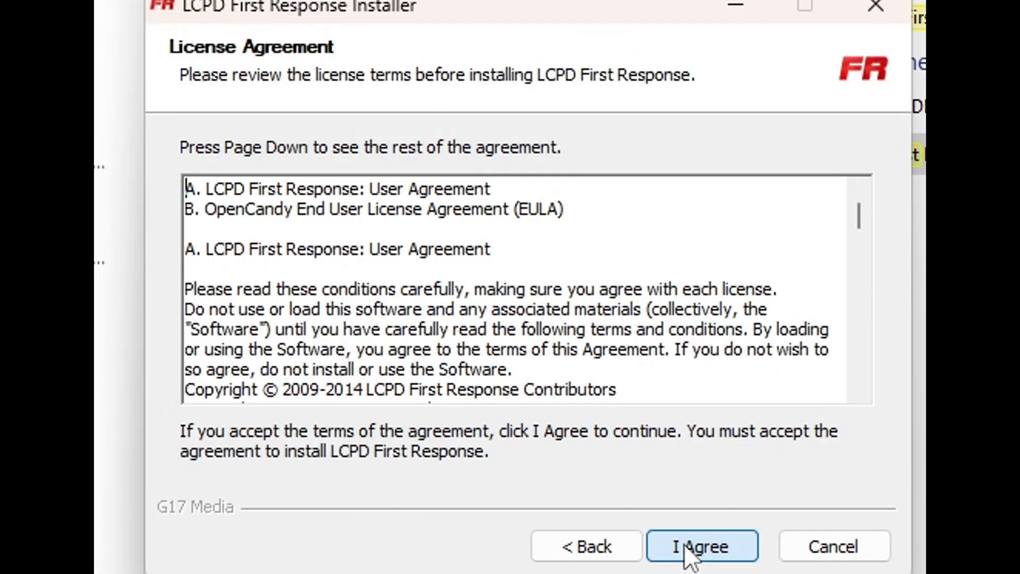
Accept the LCPD First Response license agreement, go back to it and look through its terms
{"action": "left_click", "coordinate": [703, 549]}
{"action": "left_click", "coordinate": [581, 545]}
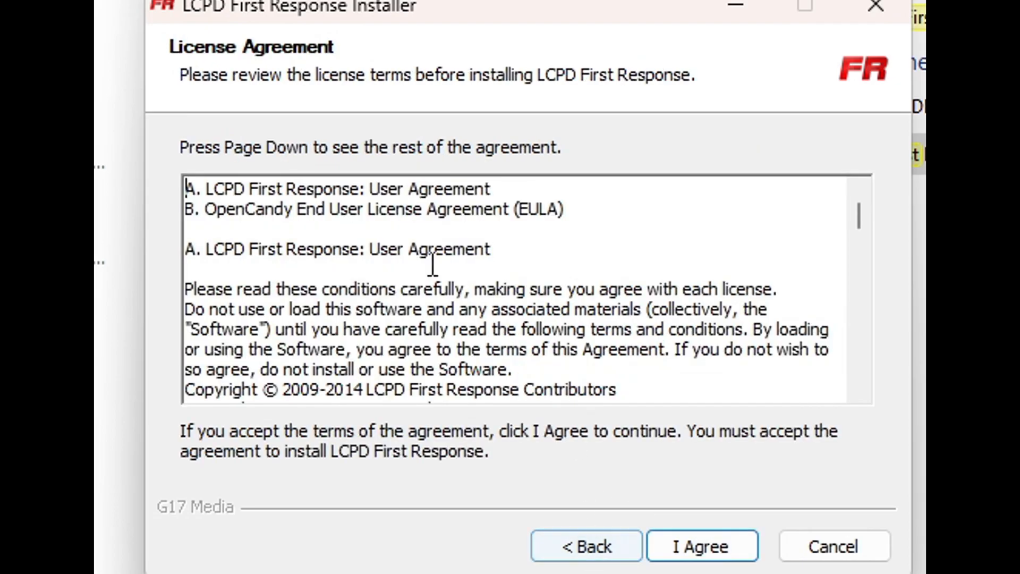
{"action": "scroll", "coordinate": [456, 277], "scroll_direction": "down", "scroll_amount": 3}
{"action": "scroll", "coordinate": [494, 276], "scroll_direction": "up", "scroll_amount": 4}
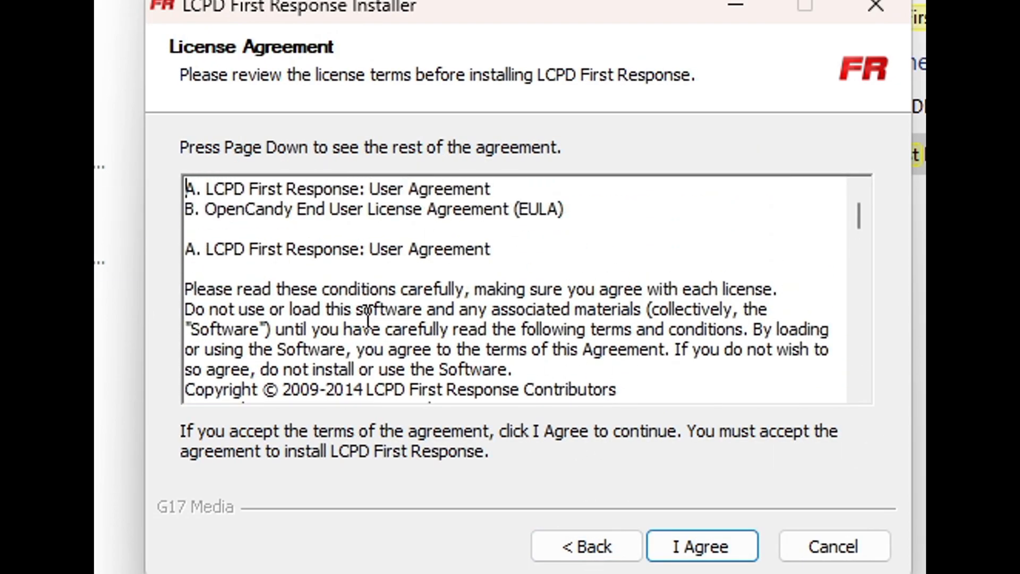
Accept the license agreement and choose the XLIVELESS ASI Loader component in place of the DSOUND ASI Loader
{"action": "left_click", "coordinate": [669, 543]}
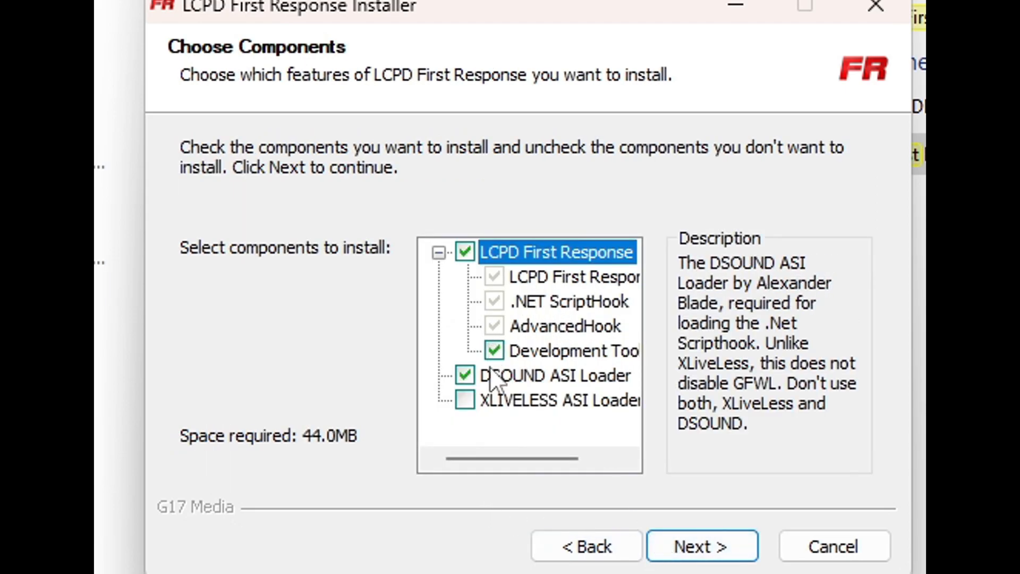
{"action": "left_click", "coordinate": [465, 400]}
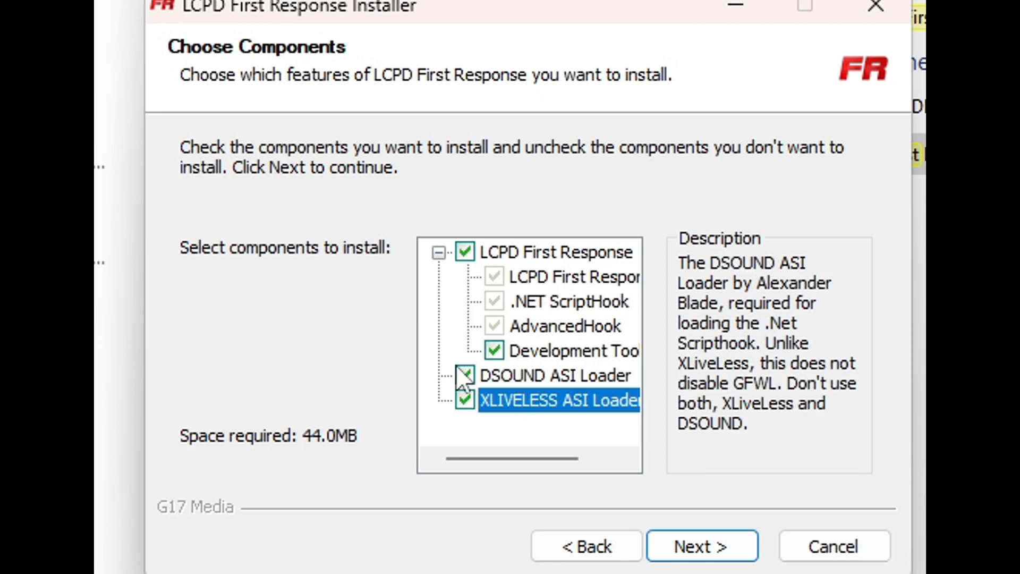
{"action": "left_click", "coordinate": [465, 376]}
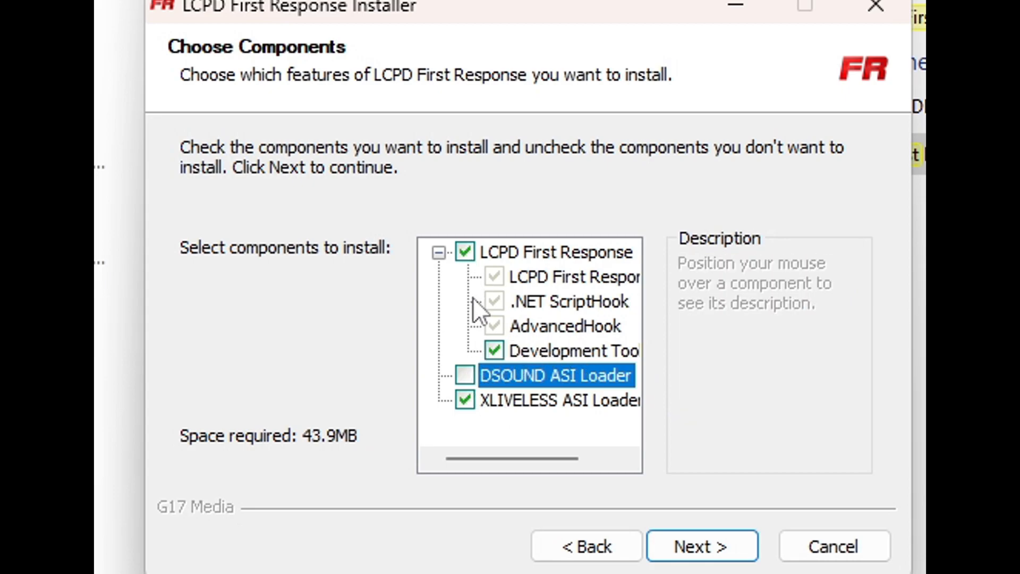
{"action": "left_click", "coordinate": [503, 404]}
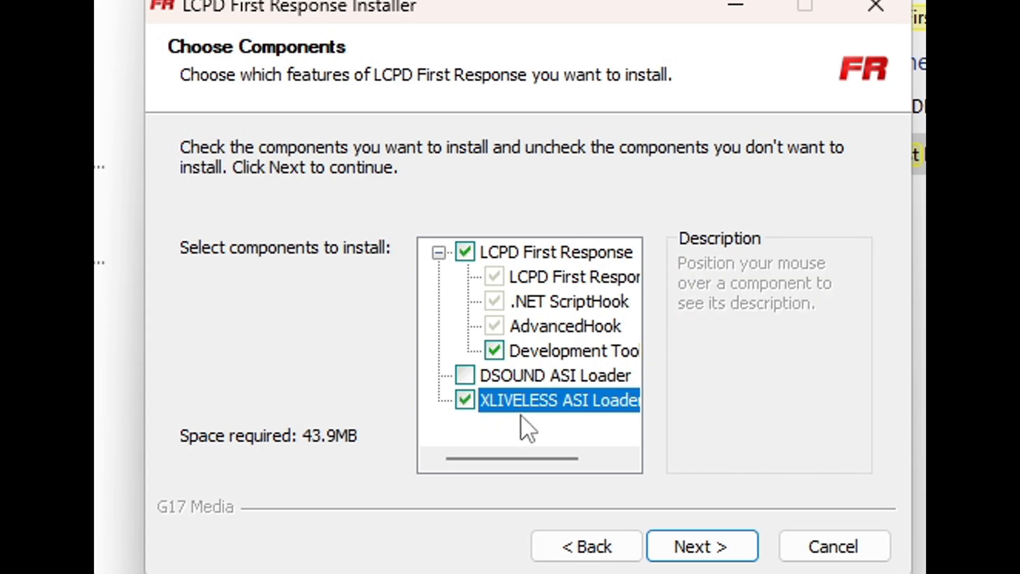
{"action": "left_click", "coordinate": [685, 543]}
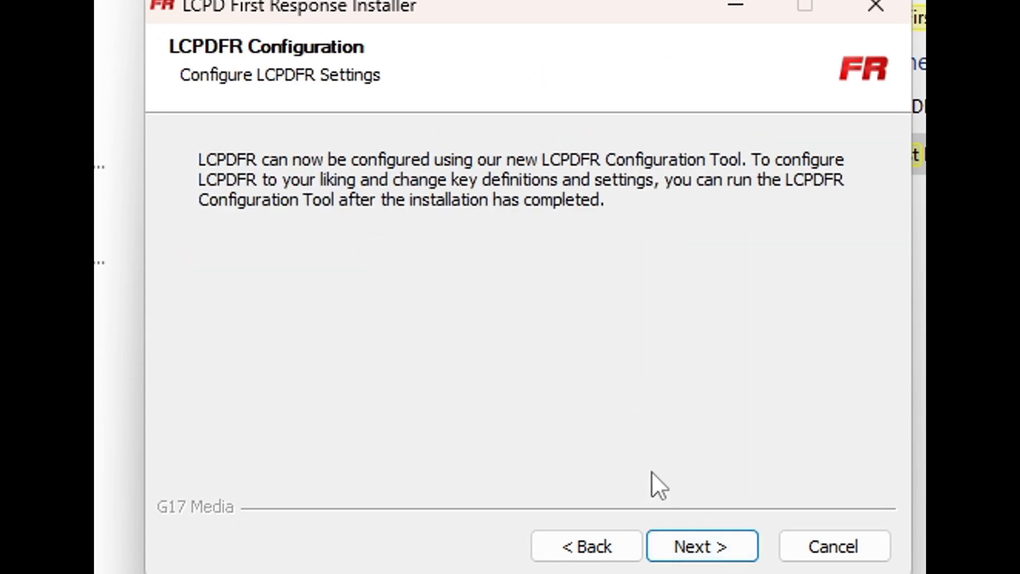
Install LCPD First Response into D:\SteamLibrary\steamapps\common\Grand Theft Auto IV\GTAIV and finish setup with its launch option enabled
{"action": "left_click", "coordinate": [694, 549]}
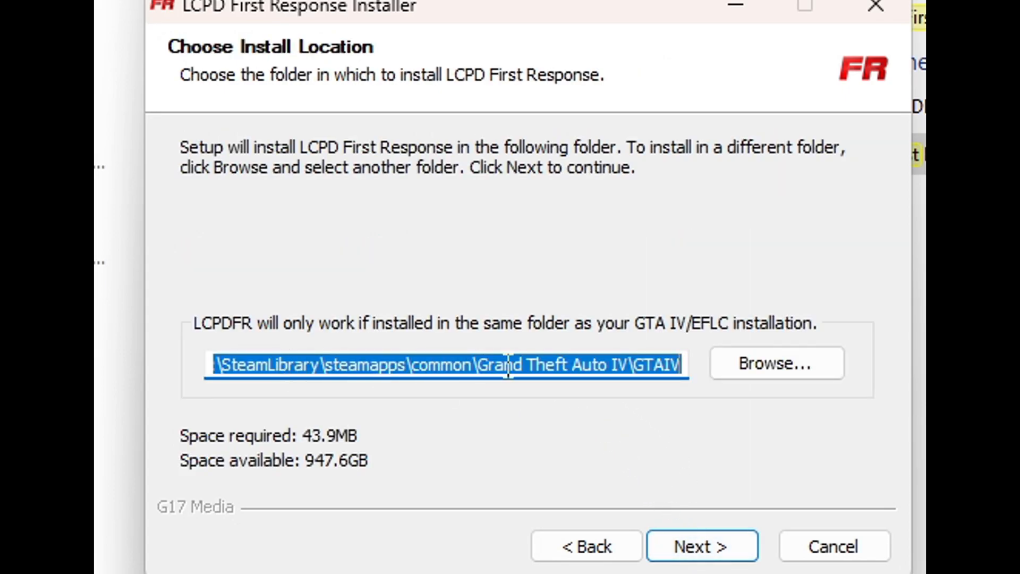
{"action": "left_click_drag", "start_coordinate": [270, 365], "coordinate": [214, 367]}
{"action": "left_click", "coordinate": [214, 367]}
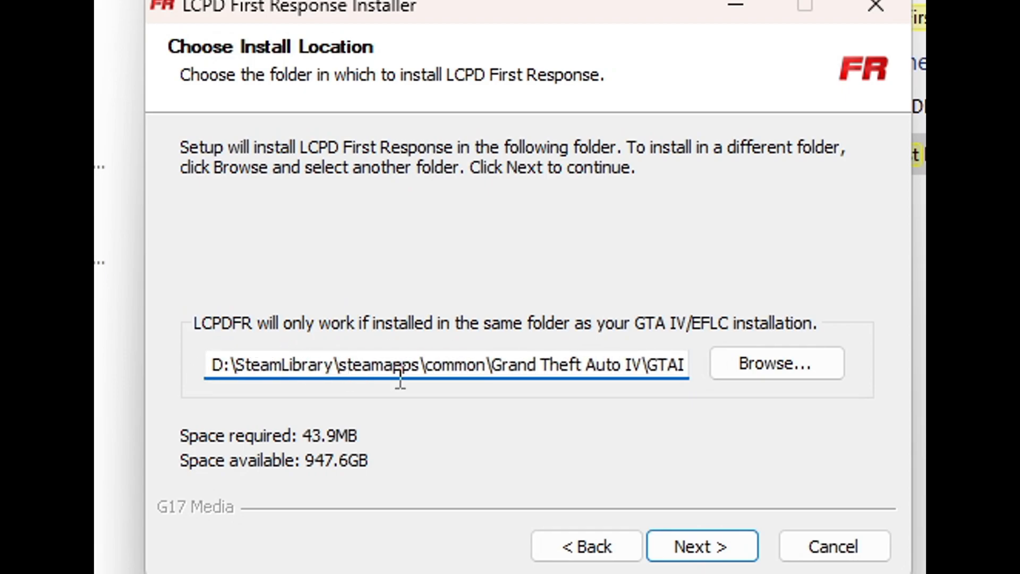
{"action": "left_click", "coordinate": [711, 546]}
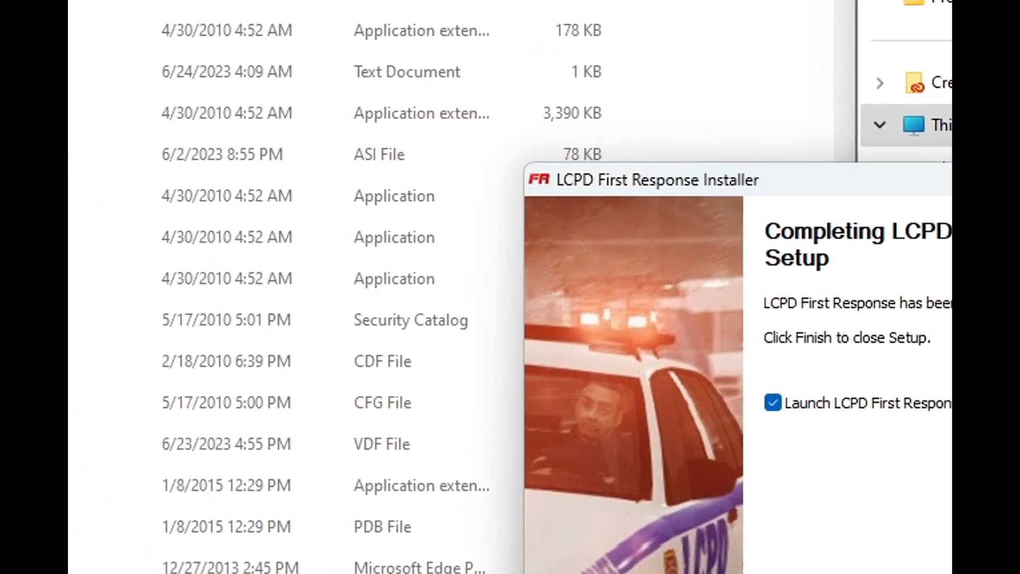
{"action": "left_click", "coordinate": [908, 573]}
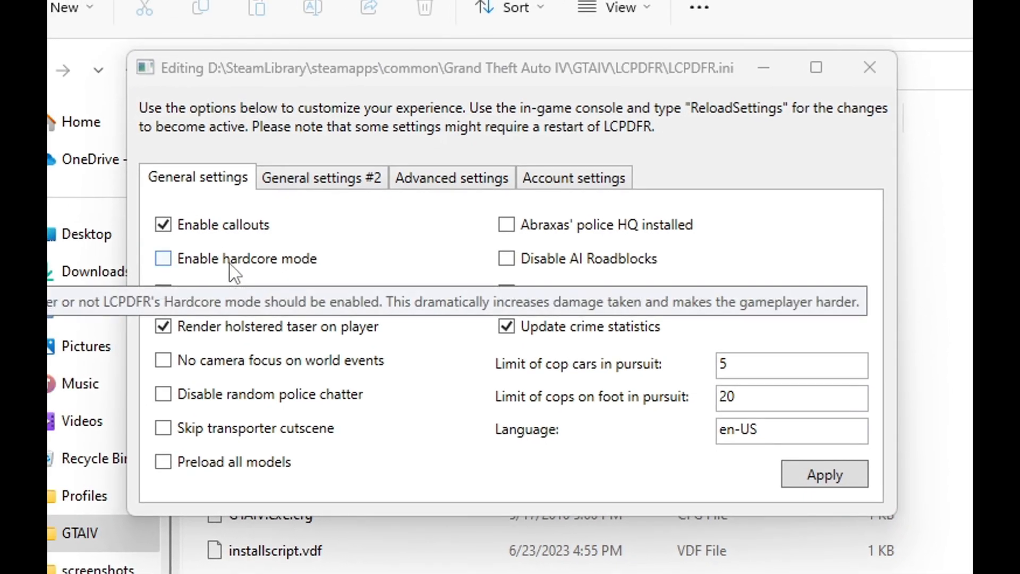
Enable hardcore mode, Disable boat callouts and Always prefer keyboard input in the LCPDFR.ini general settings
{"action": "left_click", "coordinate": [253, 267]}
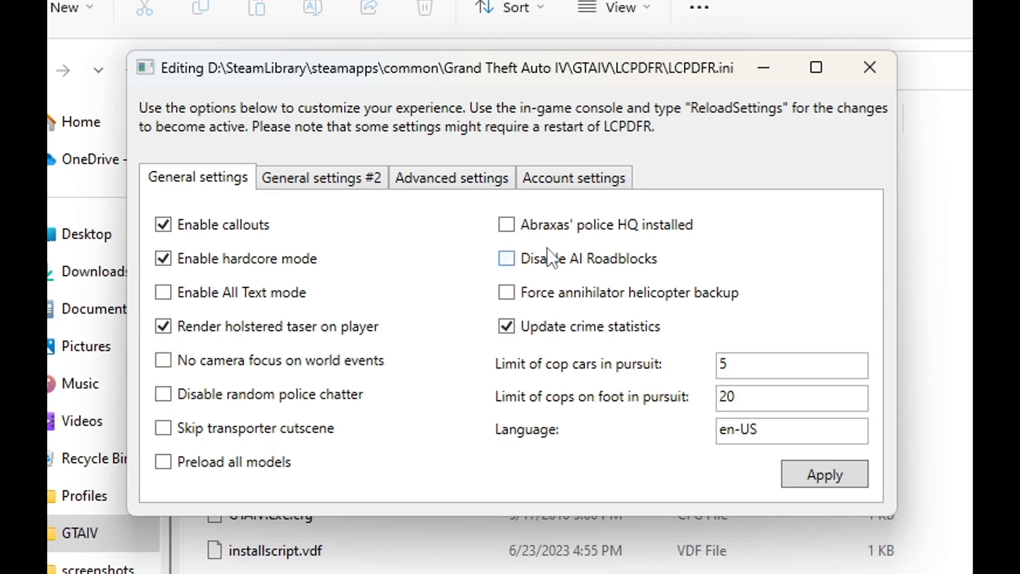
{"action": "left_click", "coordinate": [348, 181]}
{"action": "left_click", "coordinate": [222, 260]}
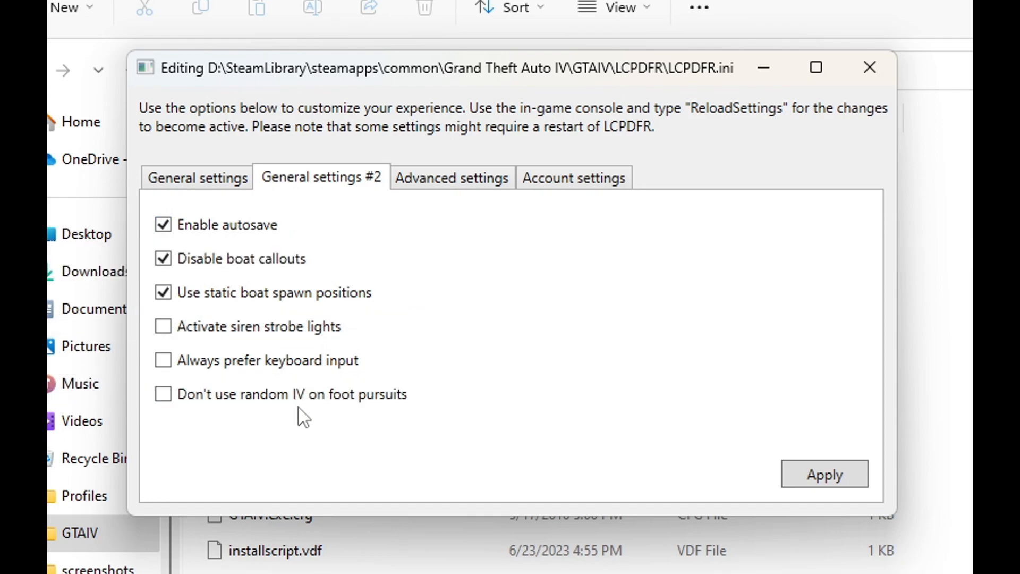
{"action": "left_click", "coordinate": [294, 362]}
Look over the advanced callout and department name settings, then apply the LCPDFR configuration and close its editor
{"action": "left_click", "coordinate": [463, 175]}
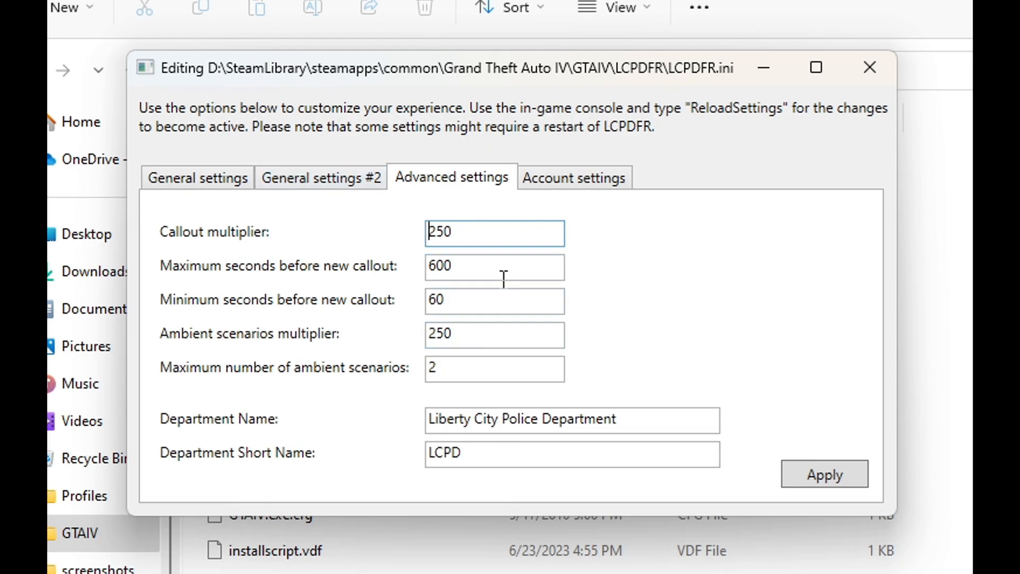
{"action": "left_click_drag", "start_coordinate": [649, 412], "coordinate": [423, 422]}
{"action": "left_click", "coordinate": [239, 180]}
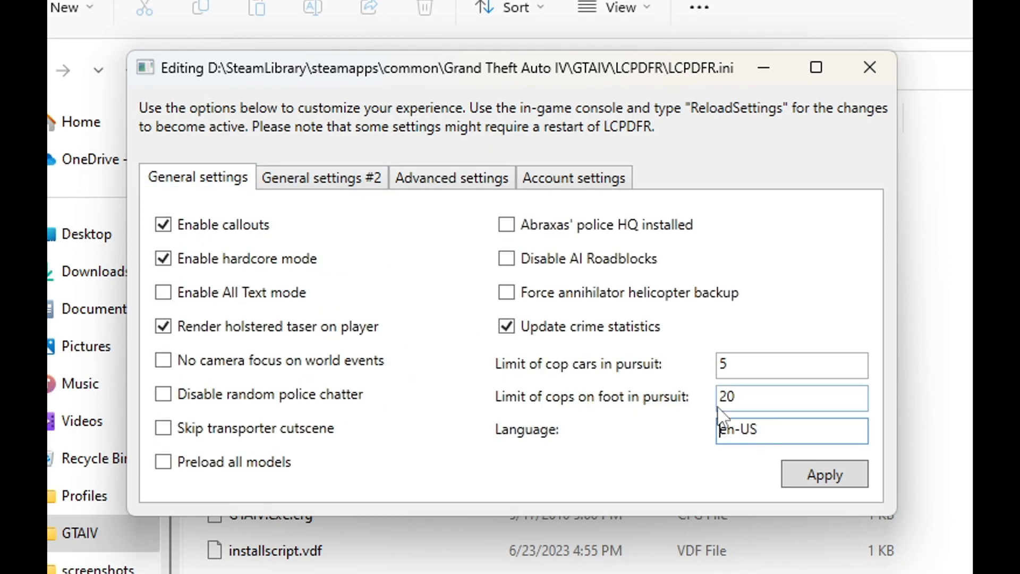
{"action": "left_click", "coordinate": [803, 469]}
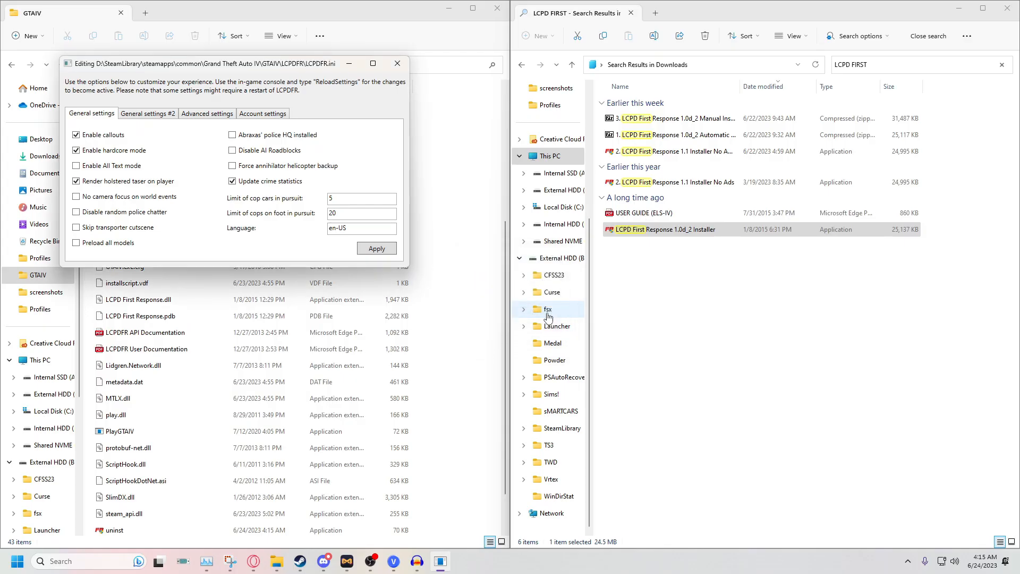
{"action": "left_click", "coordinate": [395, 59]}
Look through the installed files in the GTAIV folder and select the PlayGTAIV application
{"action": "scroll", "coordinate": [149, 300], "scroll_direction": "up", "scroll_amount": 5}
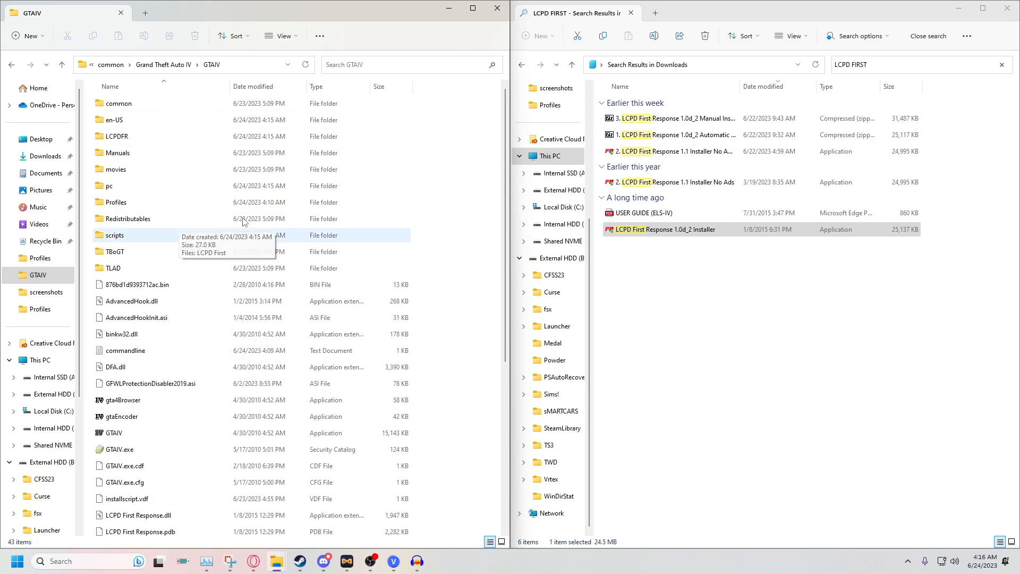
{"action": "scroll", "coordinate": [248, 256], "scroll_direction": "down", "scroll_amount": 6}
{"action": "left_click", "coordinate": [192, 383]}
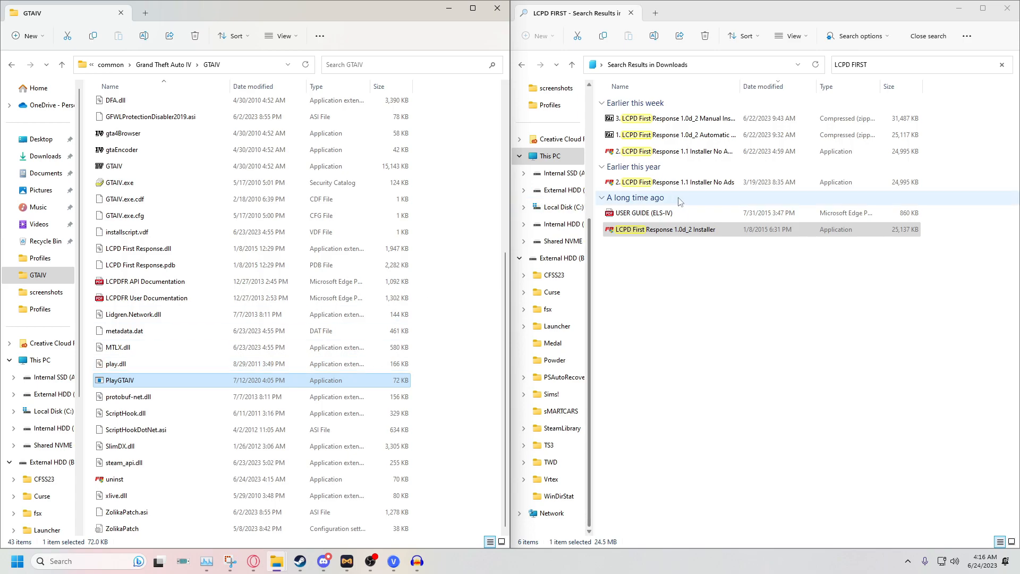
Clear the Downloads search and look over the Flashlight.rar, The 2001 Pack.rar and CryENB V3.7z mod archives
{"action": "left_click", "coordinate": [1001, 64]}
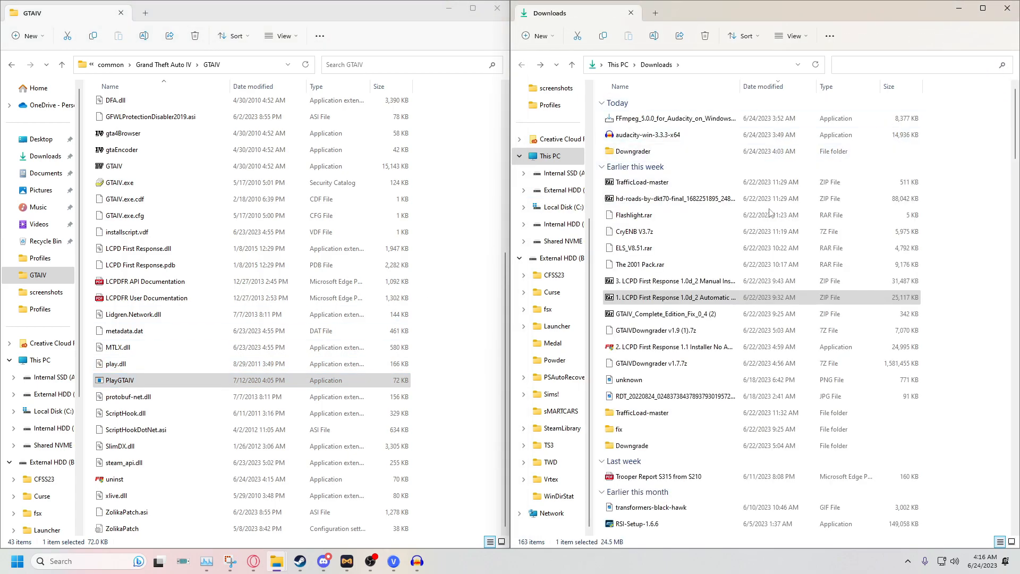
{"action": "left_click", "coordinate": [683, 215]}
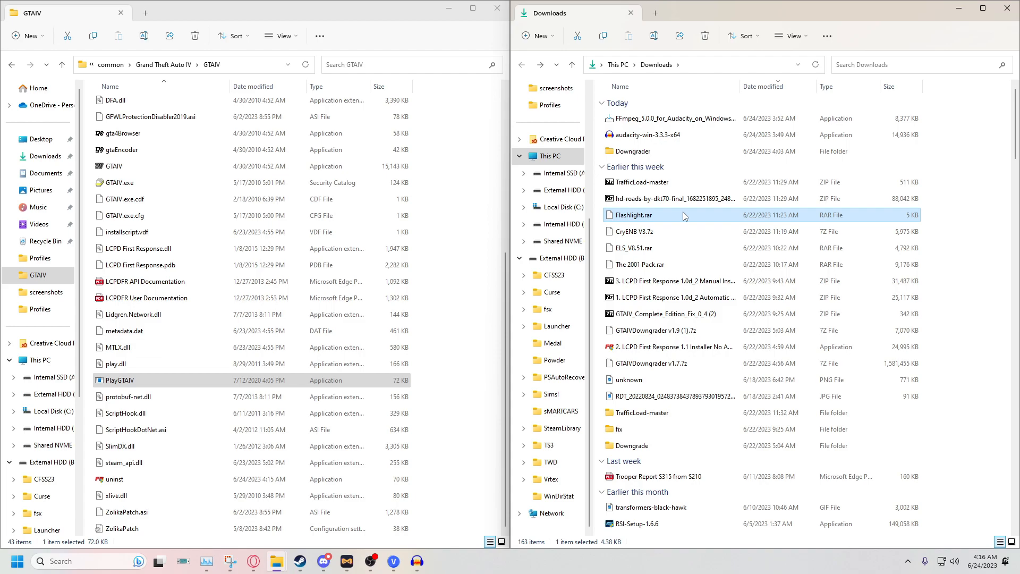
{"action": "left_click", "coordinate": [684, 264]}
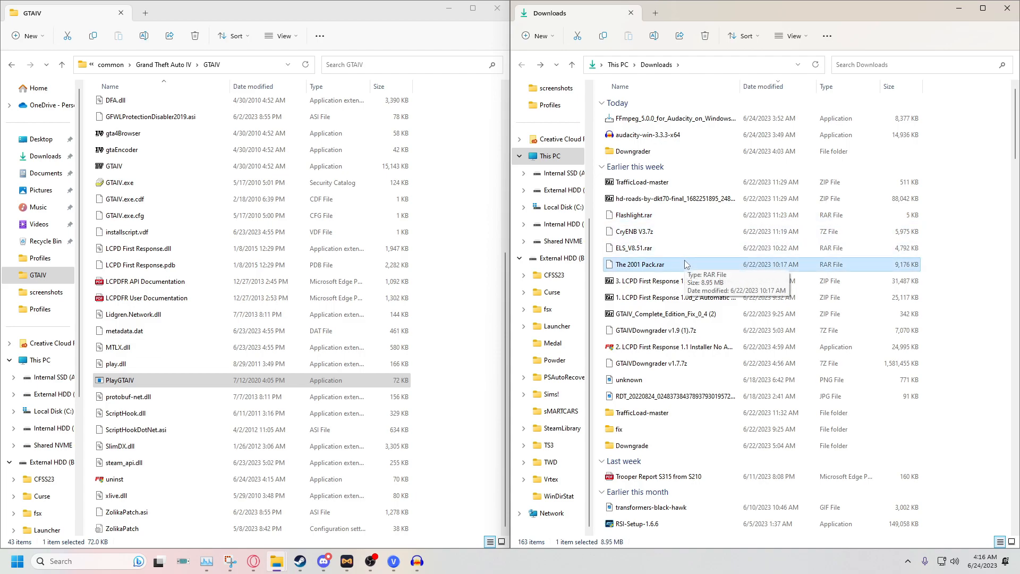
{"action": "left_click", "coordinate": [699, 231]}
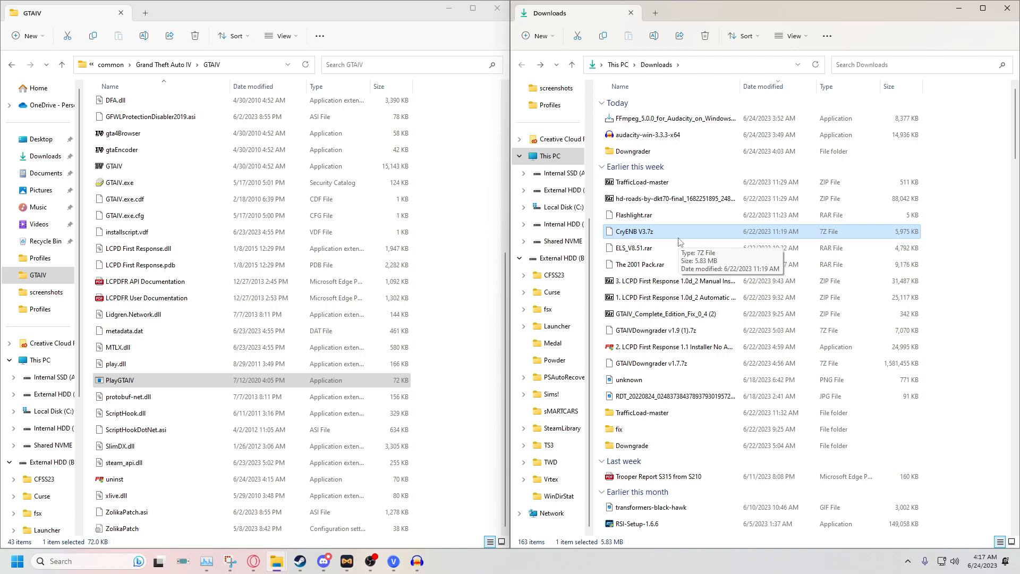
Select the ELS_V8.51.rar archive and search the Downloads folder for "ELS"
{"action": "right_click", "coordinate": [657, 251]}
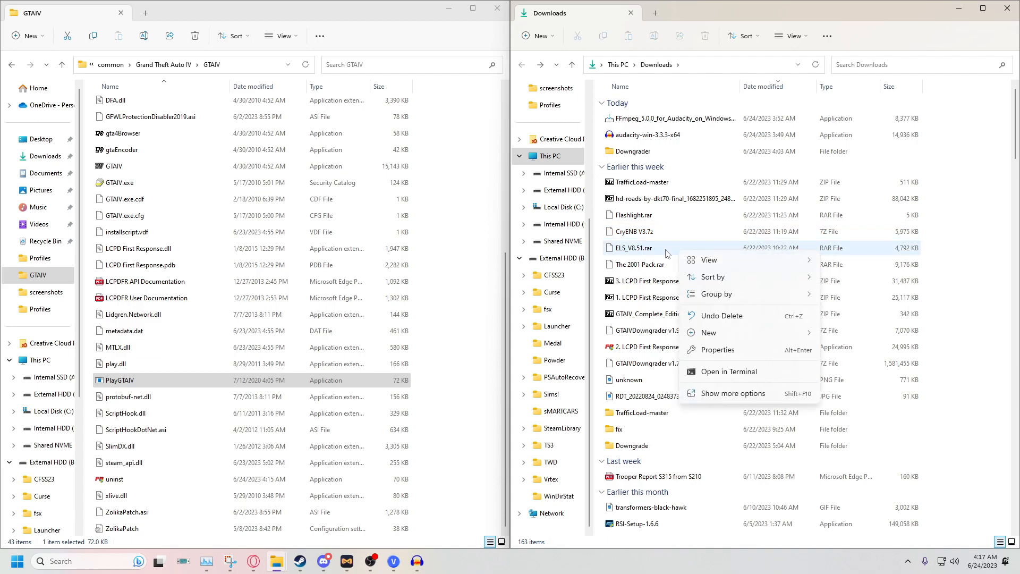
{"action": "left_click", "coordinate": [657, 251]}
{"action": "right_click", "coordinate": [657, 253]}
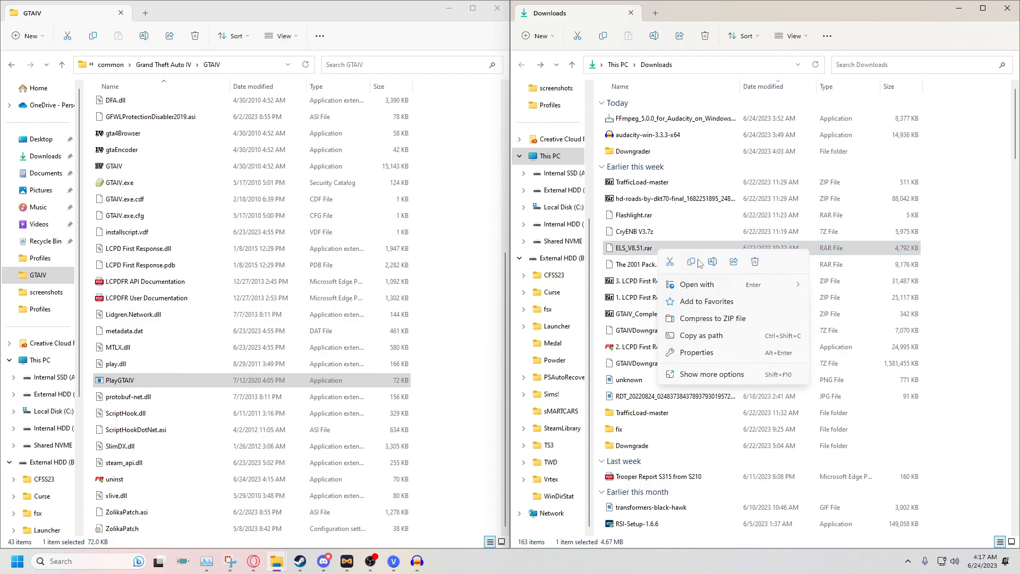
{"action": "left_click", "coordinate": [895, 65]}
{"action": "type", "text": "ELS"}
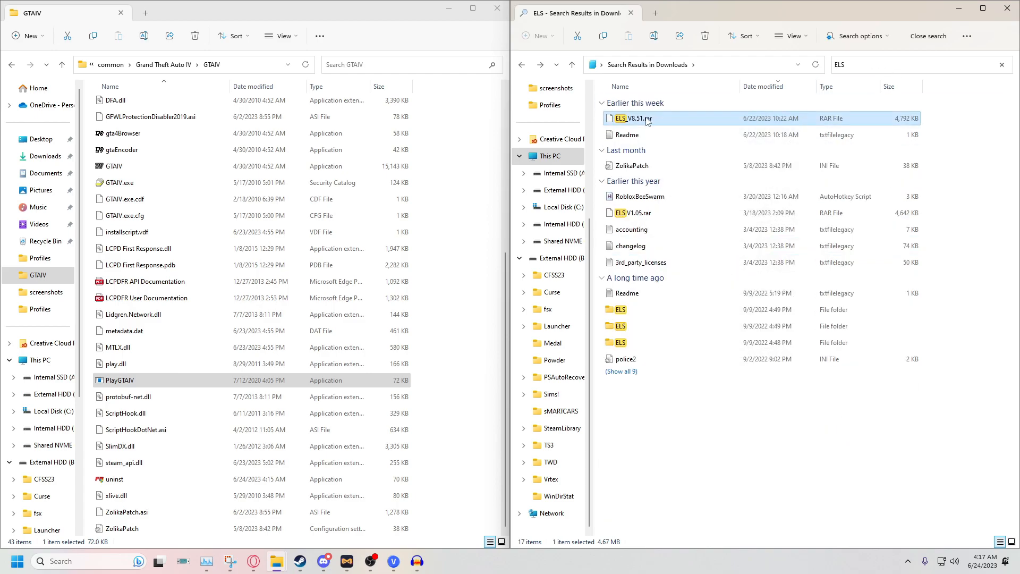
Open ELS_V8.51.rar in 7-Zip and go to its INSTALLATION FILES\Grand Theft Auto IV folder
{"action": "right_click", "coordinate": [651, 120]}
{"action": "mouse_move", "coordinate": [742, 158]}
{"action": "left_click", "coordinate": [831, 173]}
{"action": "left_click_drag", "start_coordinate": [124, 134], "coordinate": [38, 91]}
{"action": "double_click", "coordinate": [37, 92]}
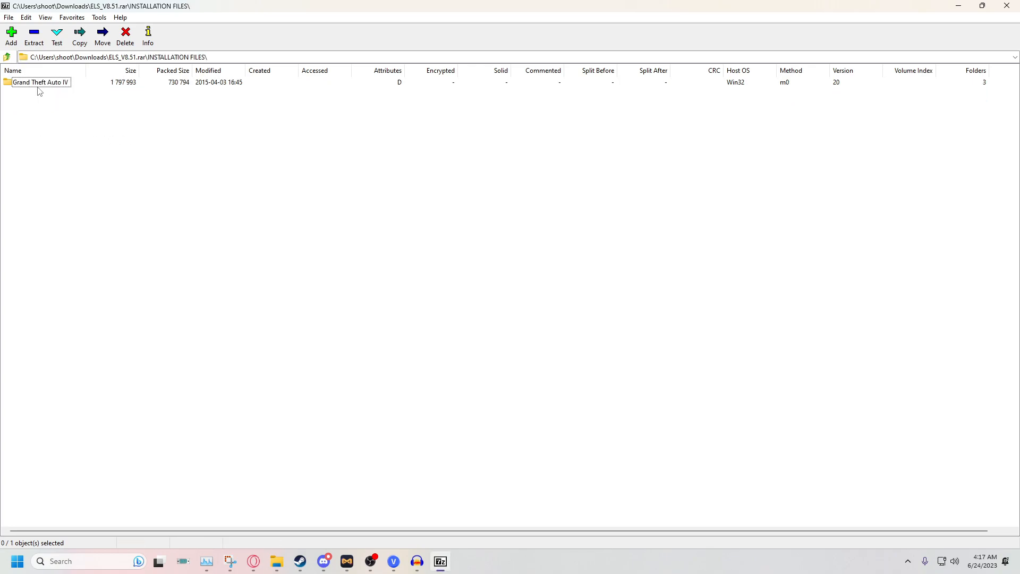
{"action": "double_click", "coordinate": [37, 85]}
Start extracting all ELS installation files and browse for a destination in the steamapps\common folder of drive D
{"action": "left_click_drag", "start_coordinate": [42, 179], "coordinate": [6, 79]}
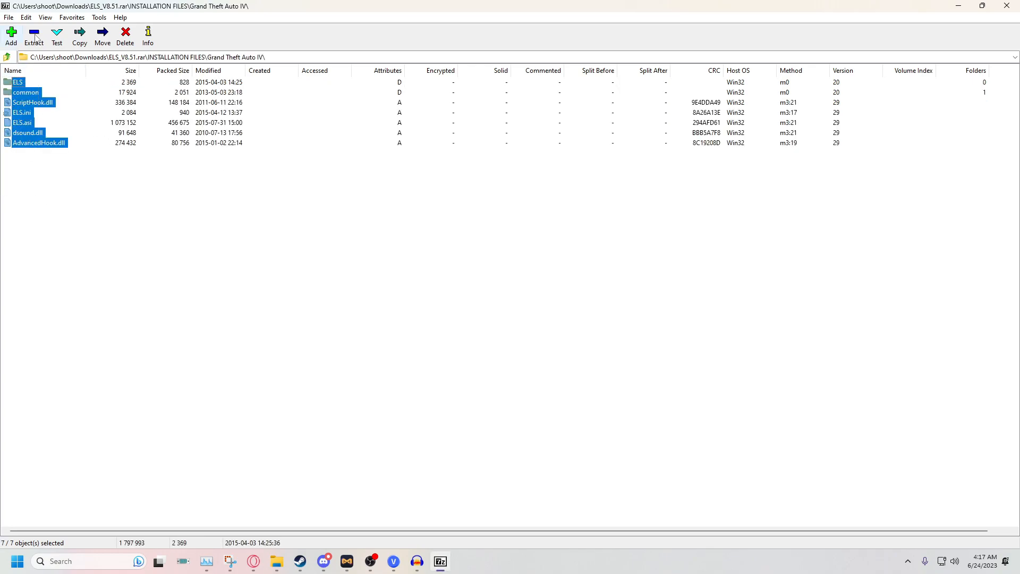
{"action": "left_click", "coordinate": [34, 37]}
{"action": "left_click", "coordinate": [628, 234]}
{"action": "scroll", "coordinate": [505, 298], "scroll_direction": "down", "scroll_amount": 1}
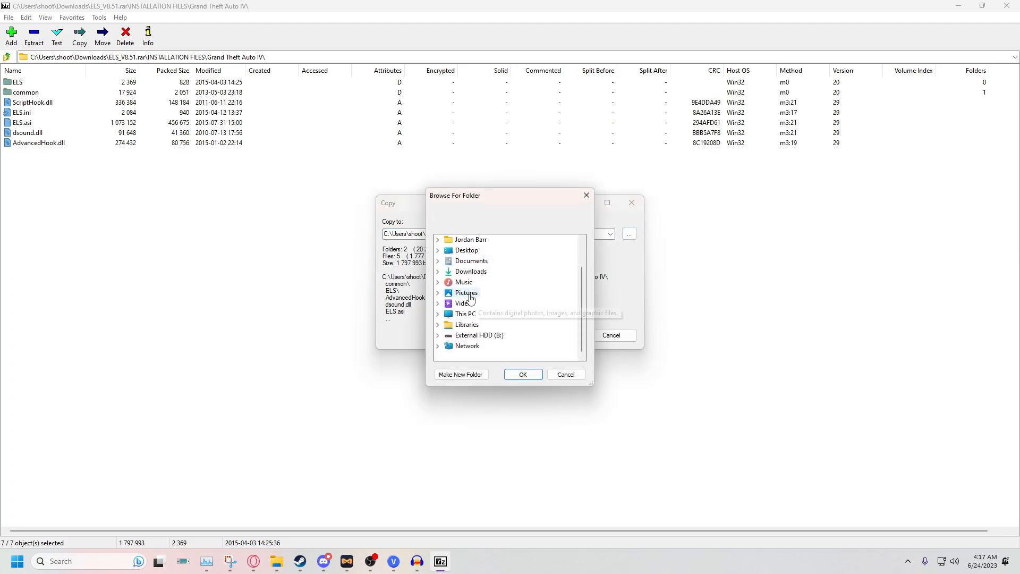
{"action": "double_click", "coordinate": [463, 315]}
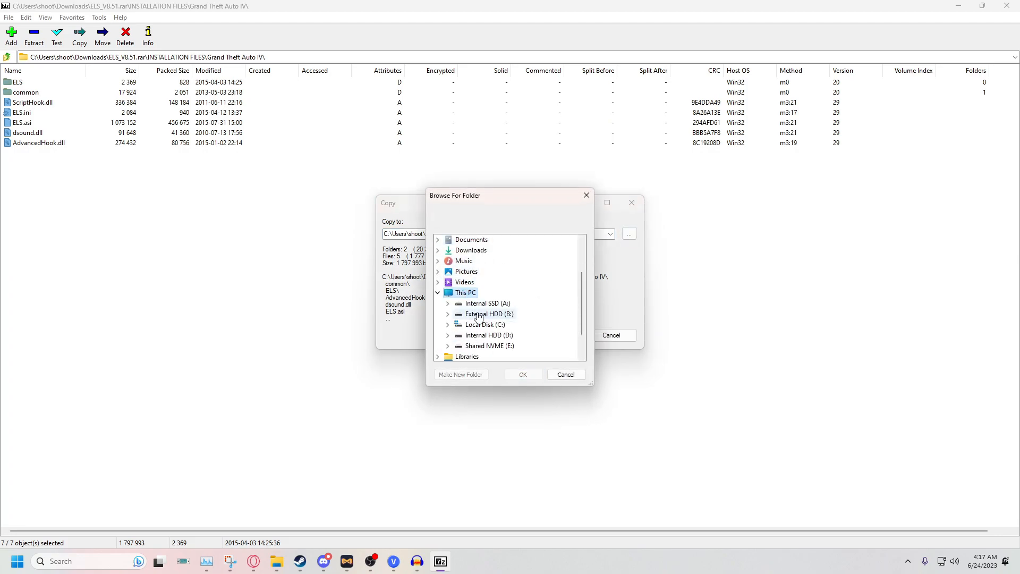
{"action": "double_click", "coordinate": [481, 336]}
{"action": "double_click", "coordinate": [494, 334]}
{"action": "double_click", "coordinate": [506, 273]}
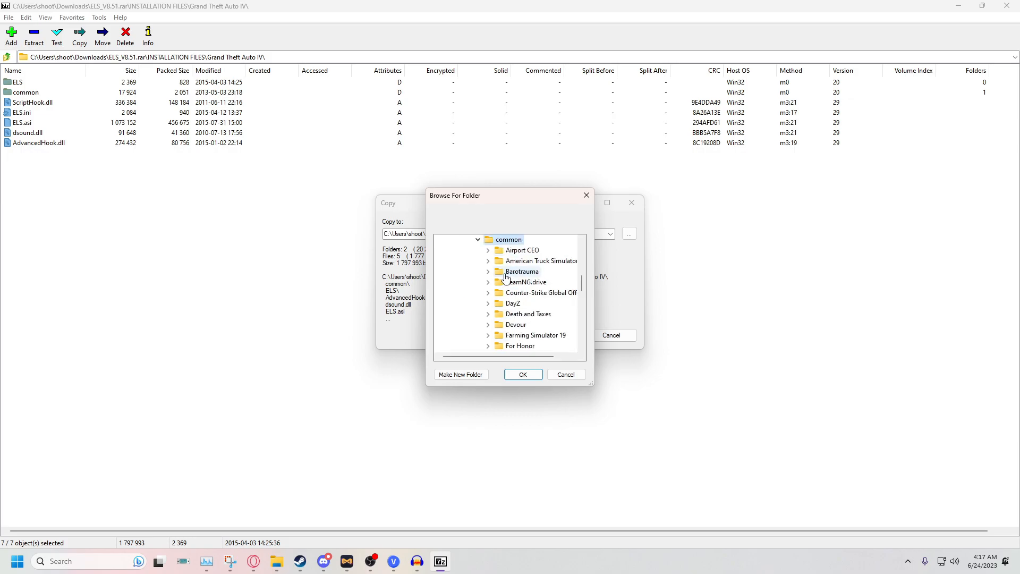
Choose Grand Theft Auto IV\GTAIV as the destination and extract the ELS files there, replacing the existing ones
{"action": "scroll", "coordinate": [531, 284], "scroll_direction": "down", "scroll_amount": 4}
{"action": "scroll", "coordinate": [546, 287], "scroll_direction": "down", "scroll_amount": 5}
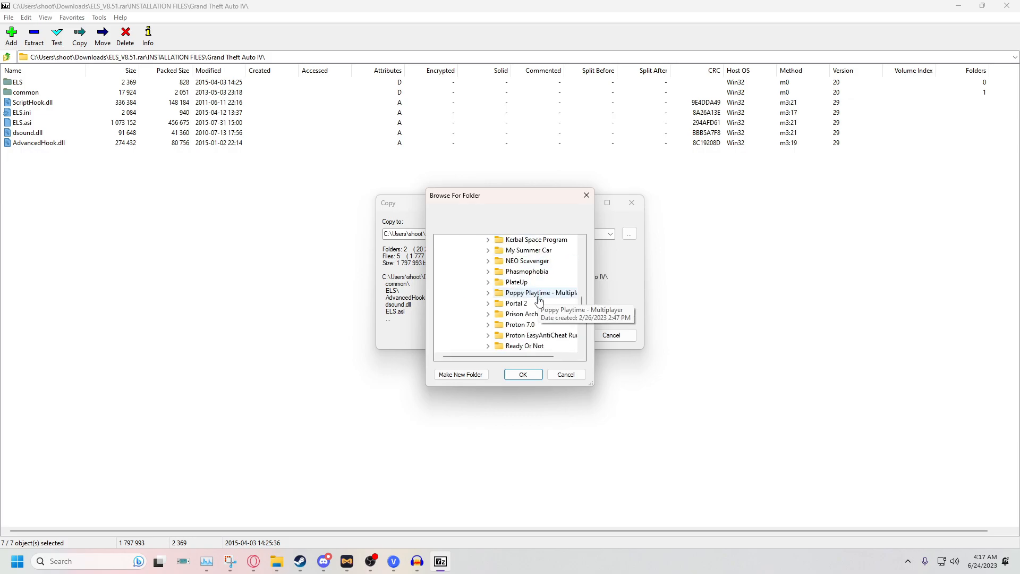
{"action": "scroll", "coordinate": [543, 316], "scroll_direction": "up", "scroll_amount": 3}
{"action": "scroll", "coordinate": [542, 313], "scroll_direction": "up", "scroll_amount": 4}
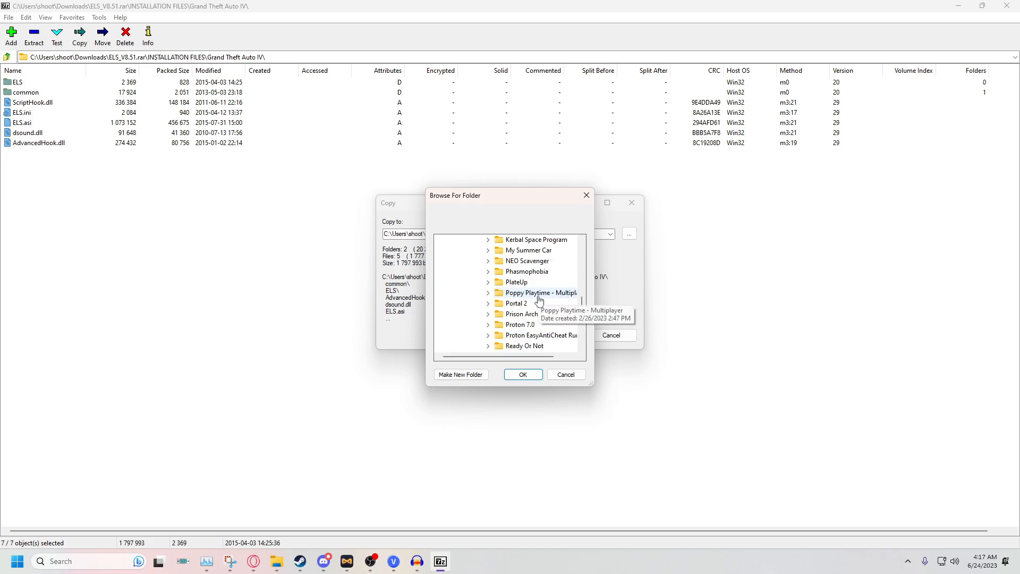
{"action": "double_click", "coordinate": [532, 272]}
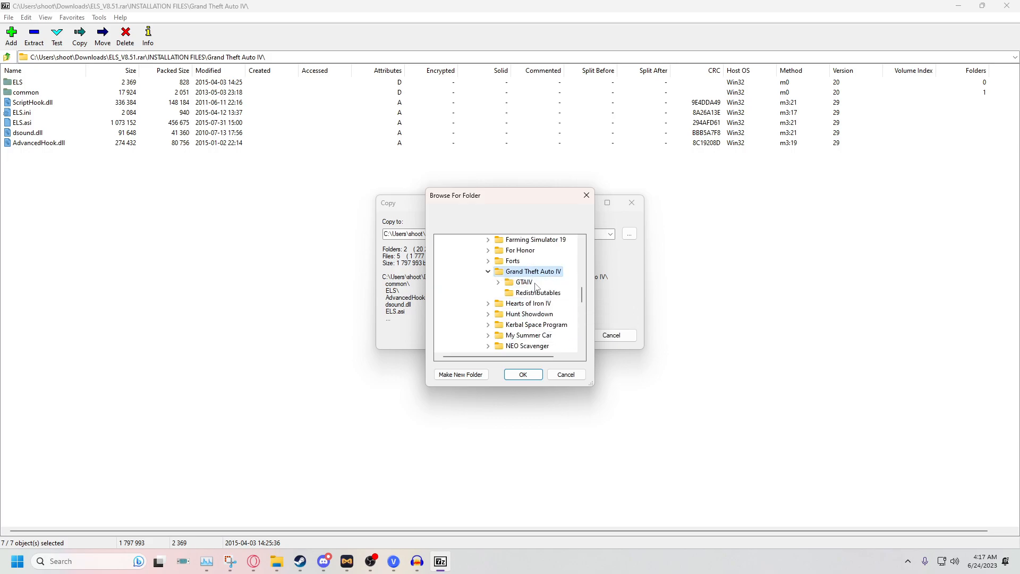
{"action": "double_click", "coordinate": [526, 281]}
{"action": "left_click", "coordinate": [523, 375]}
{"action": "left_click", "coordinate": [555, 338]}
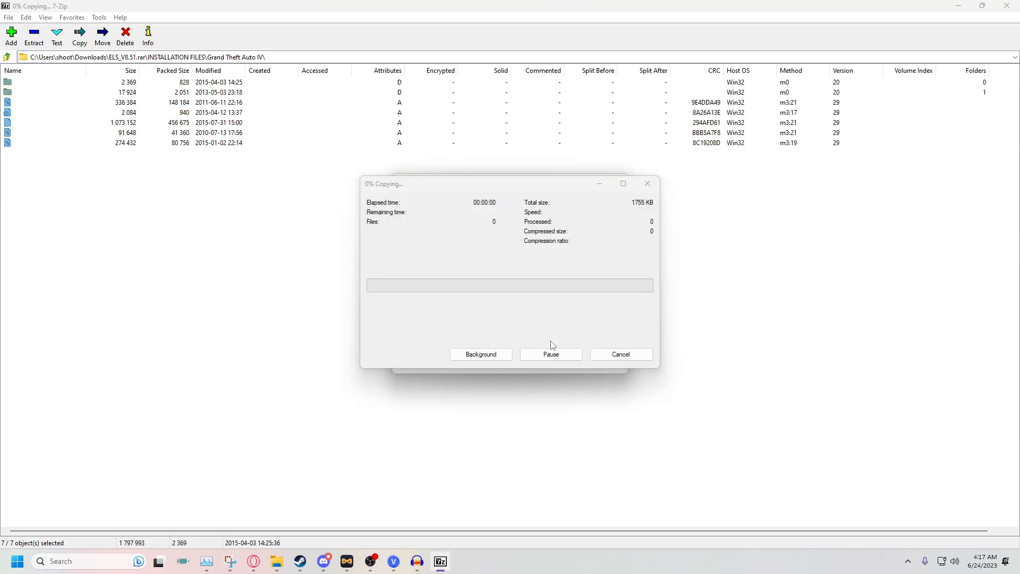
{"action": "left_click", "coordinate": [507, 339]}
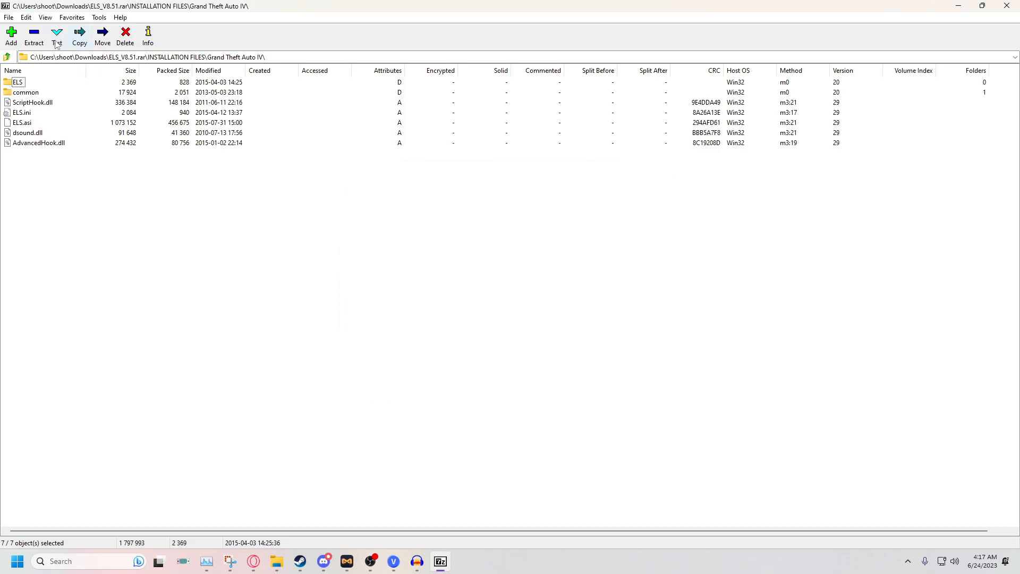
Check the dsound.dll entry in the ELS archive and delete dsound.dll from the GTAIV game folder
{"action": "left_click", "coordinate": [202, 251]}
{"action": "left_click", "coordinate": [32, 133]}
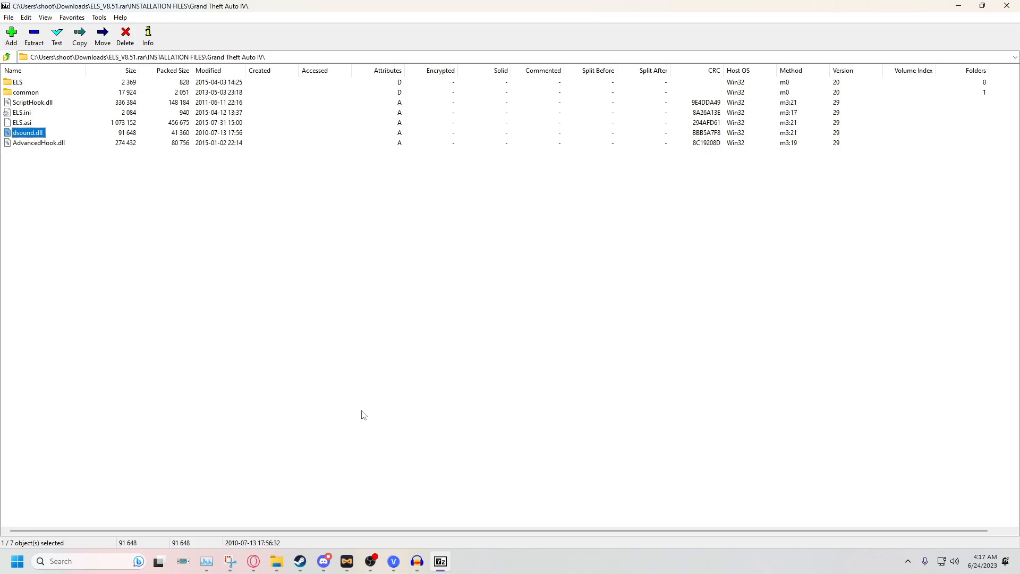
{"action": "mouse_move", "coordinate": [277, 561]}
{"action": "left_click", "coordinate": [251, 501]}
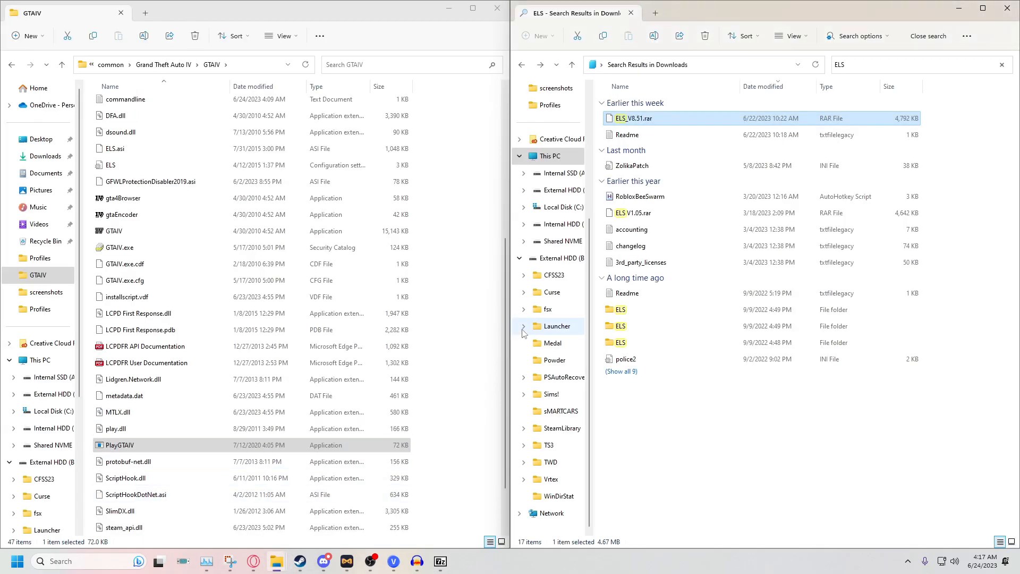
{"action": "scroll", "coordinate": [165, 340], "scroll_direction": "up", "scroll_amount": 6}
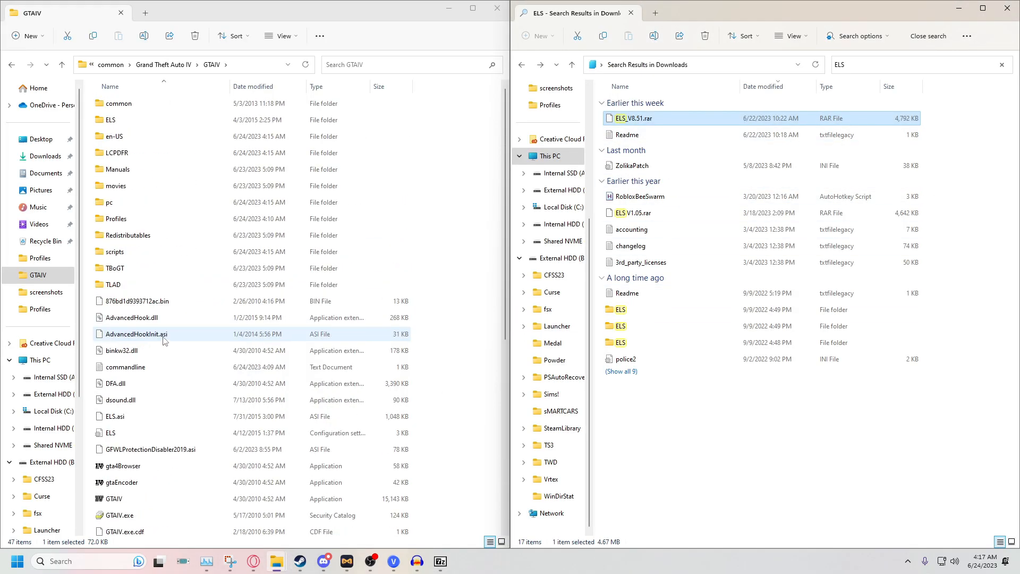
{"action": "left_click", "coordinate": [141, 399]}
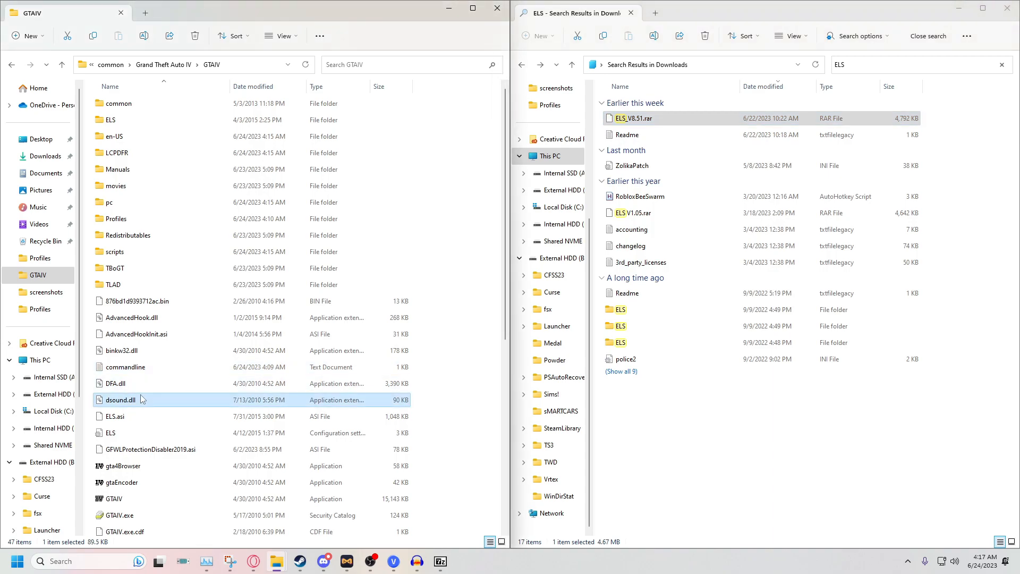
{"action": "key", "text": "Delete"}
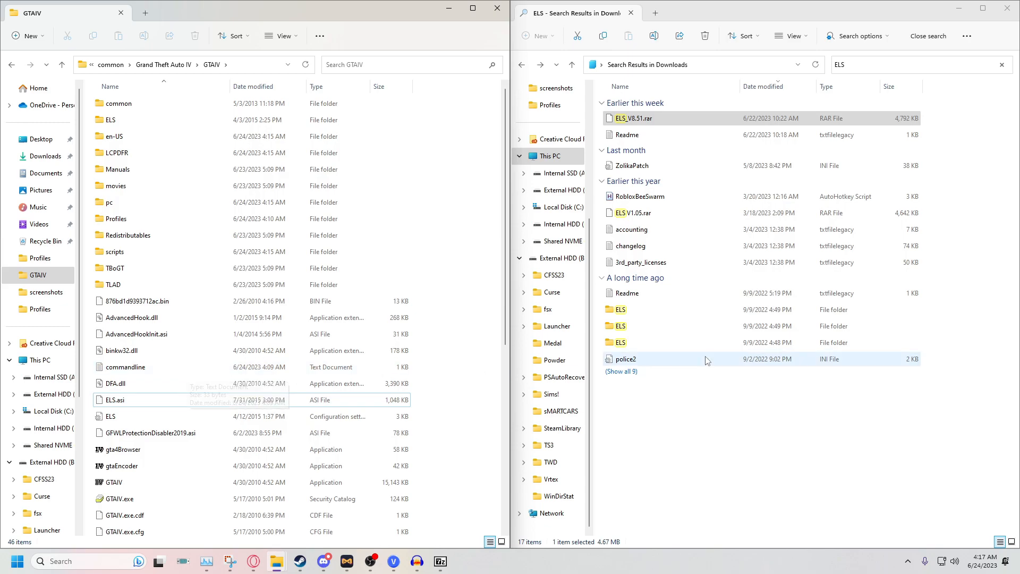
Leave the ELS search results for the Downloads folder and open the extracted The 2001 Pack folder
{"action": "left_click", "coordinate": [753, 414]}
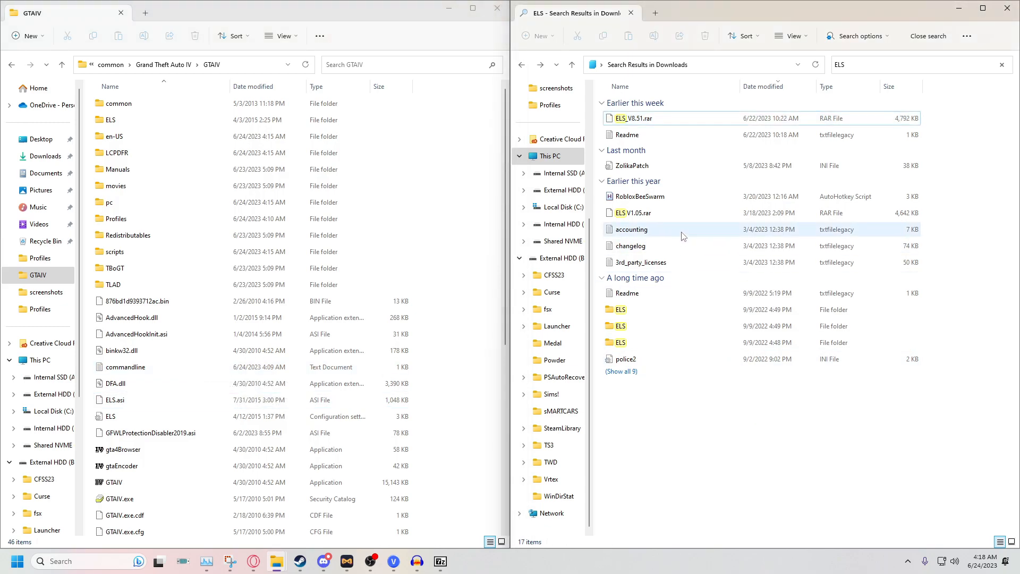
{"action": "key", "text": "alt+Left"}
{"action": "right_click", "coordinate": [668, 266]}
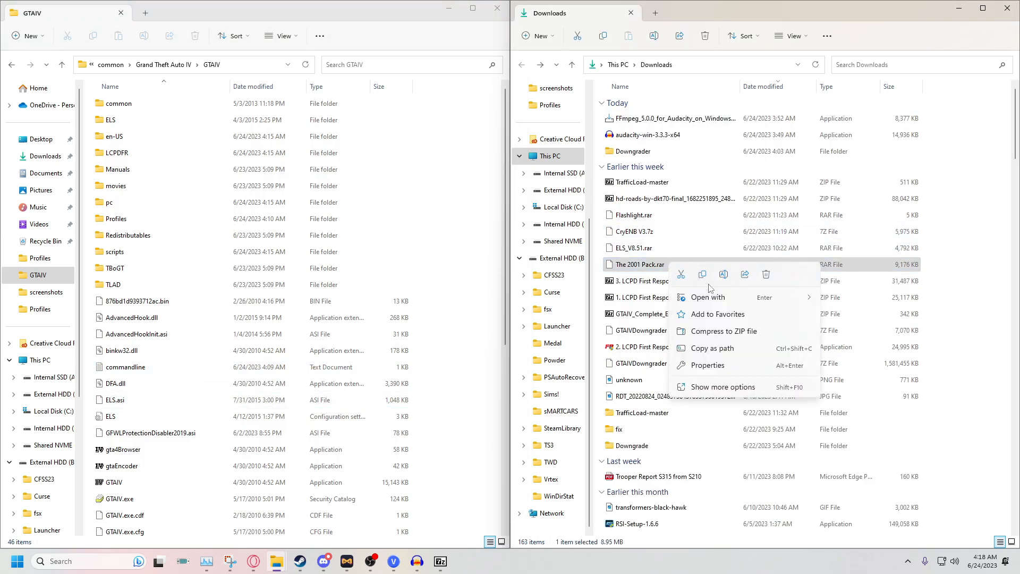
{"action": "left_click", "coordinate": [796, 151]}
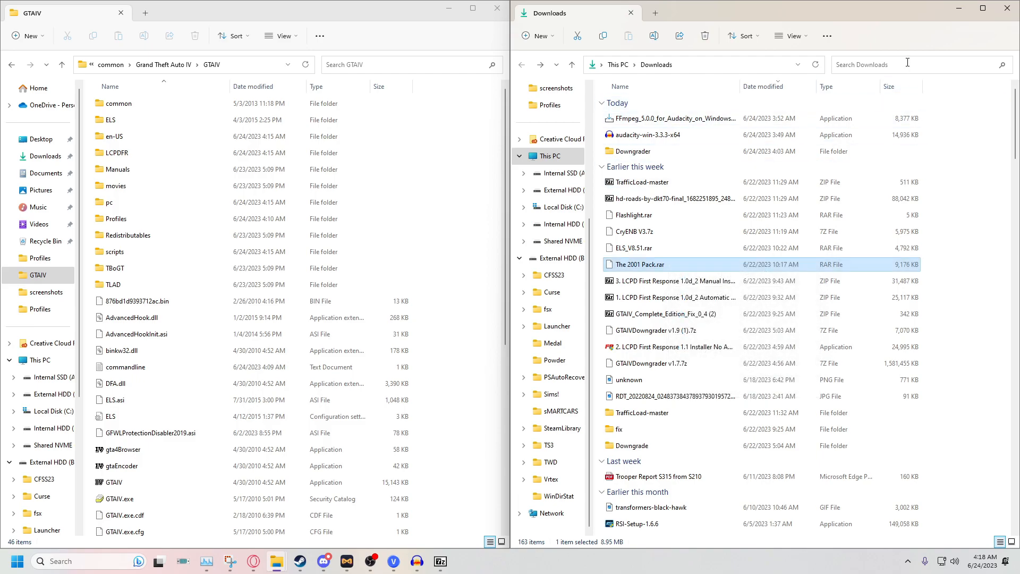
{"action": "scroll", "coordinate": [690, 424], "scroll_direction": "down", "scroll_amount": 15}
{"action": "scroll", "coordinate": [691, 423], "scroll_direction": "down", "scroll_amount": 10}
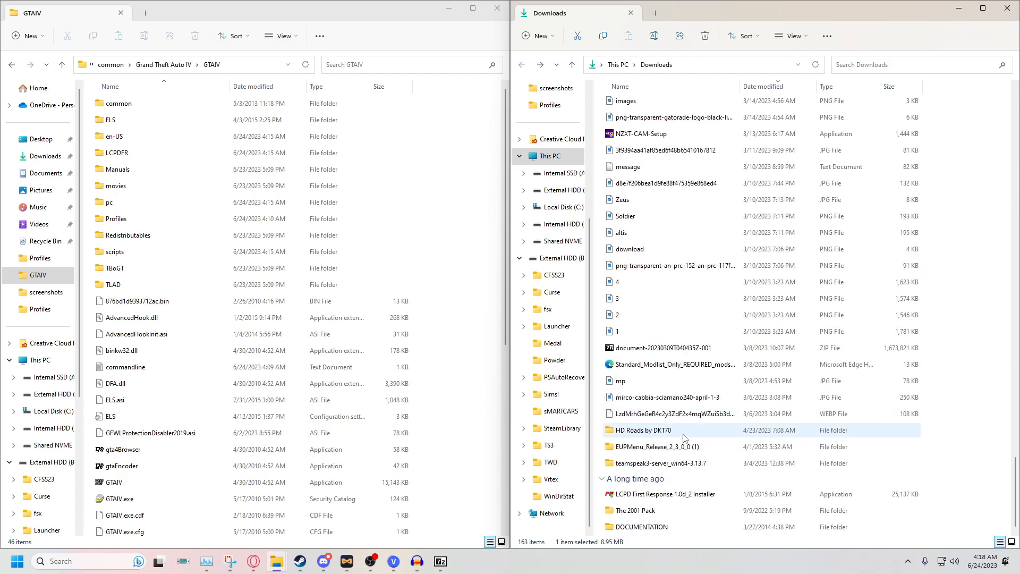
{"action": "double_click", "coordinate": [664, 511]}
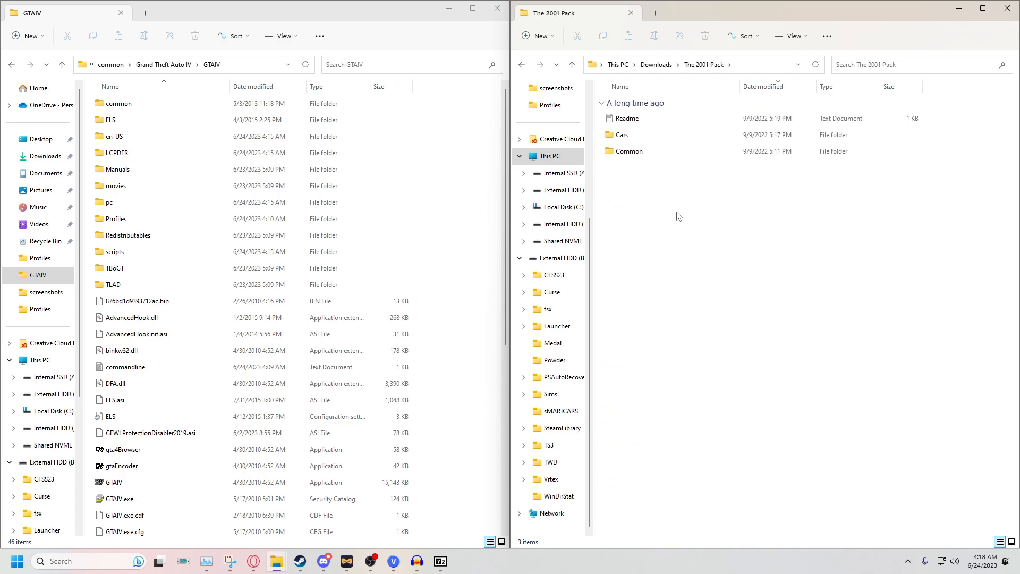
Read the handling and vehicles installation instructions in the Readme of the pack's Common\Data folder, and close it
{"action": "double_click", "coordinate": [647, 152]}
{"action": "double_click", "coordinate": [653, 121]}
{"action": "double_click", "coordinate": [653, 121]}
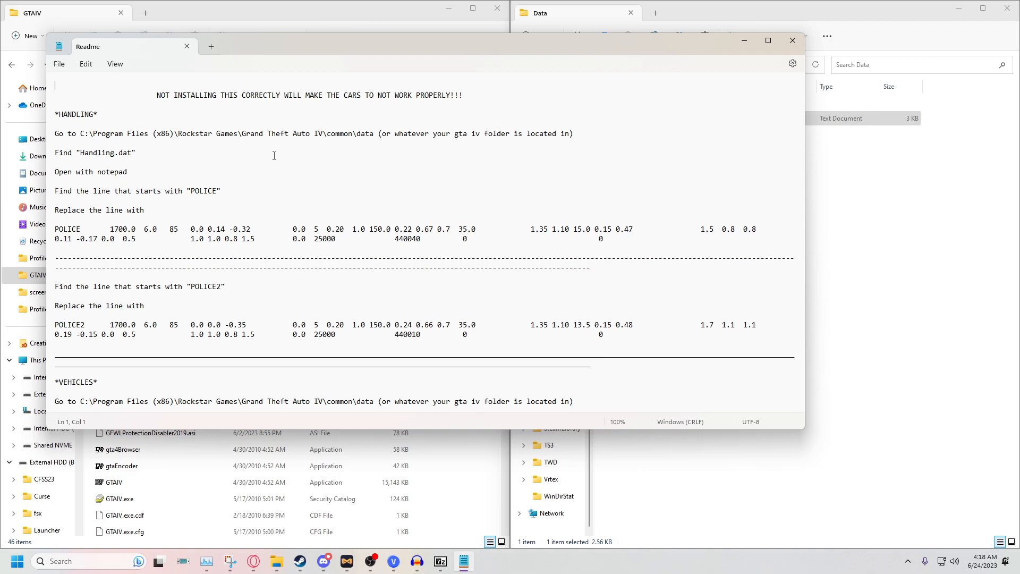
{"action": "left_click_drag", "start_coordinate": [278, 247], "coordinate": [292, 391]}
{"action": "left_click", "coordinate": [296, 334]}
{"action": "left_click", "coordinate": [793, 41]}
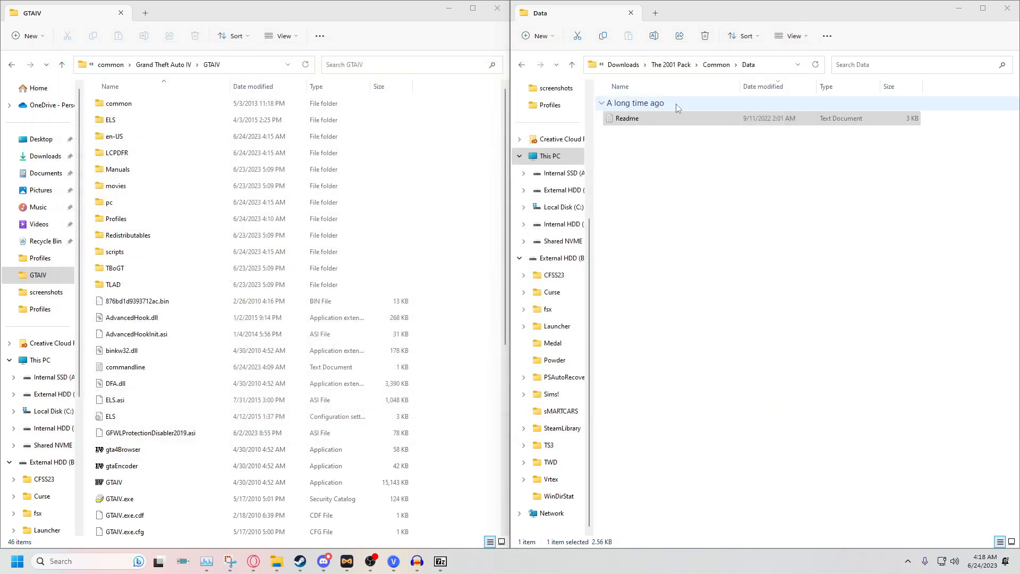
Go back to The 2001 Pack folder and open its Cars folder
{"action": "left_click", "coordinate": [722, 68]}
{"action": "left_click", "coordinate": [682, 65]}
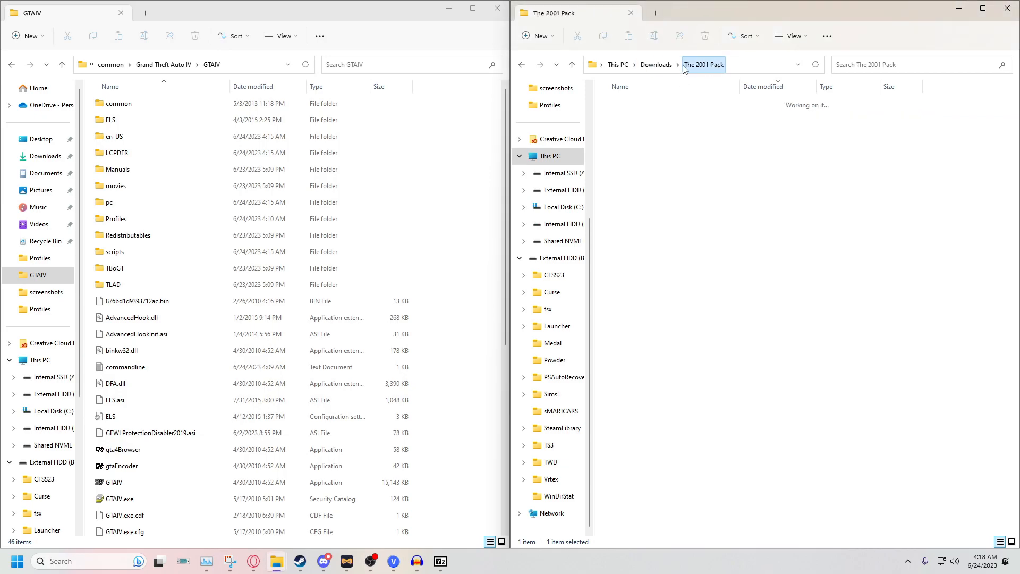
{"action": "double_click", "coordinate": [634, 134]}
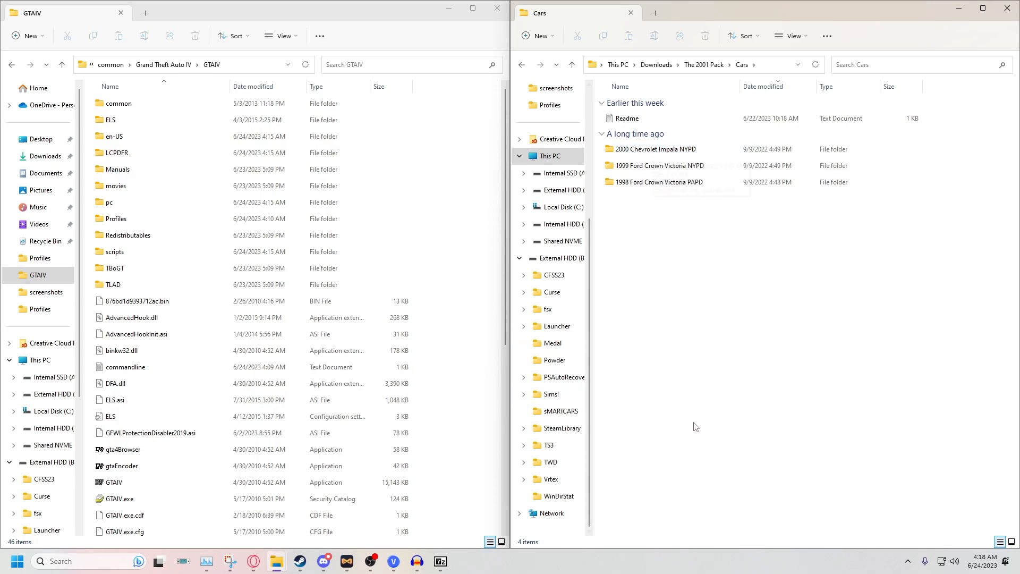
Launch OpenIV for GTA IV and open the game's pc folder
{"action": "left_click", "coordinate": [106, 562]}
{"action": "type", "text": "openiv"}
{"action": "key", "text": "Return"}
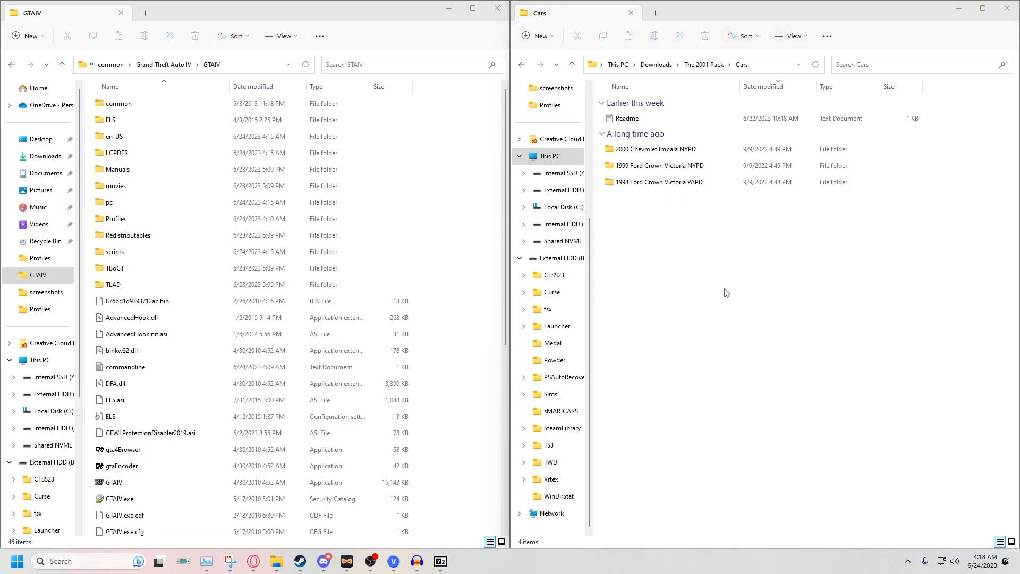
{"action": "left_click", "coordinate": [456, 255]}
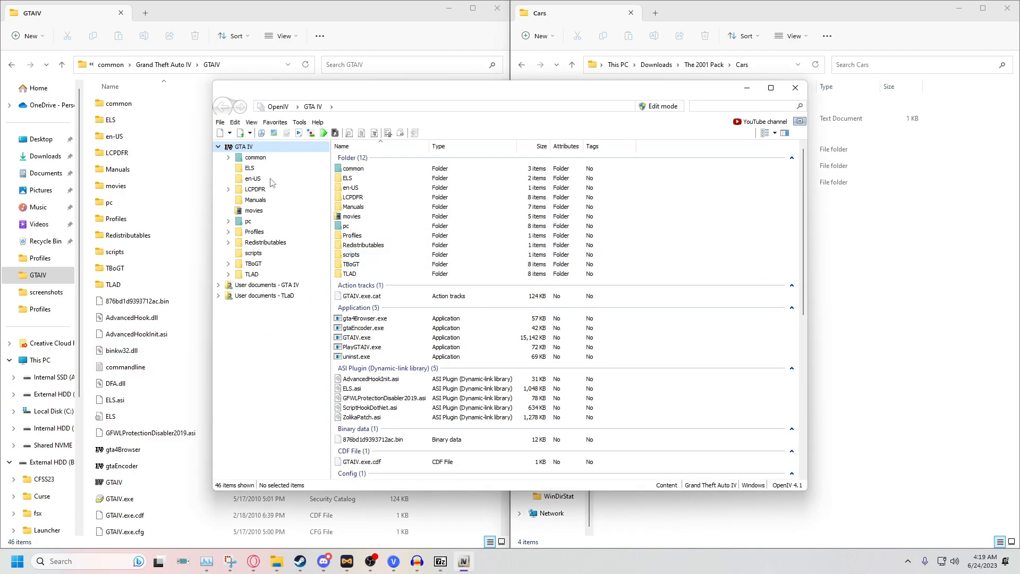
{"action": "left_click", "coordinate": [351, 181]}
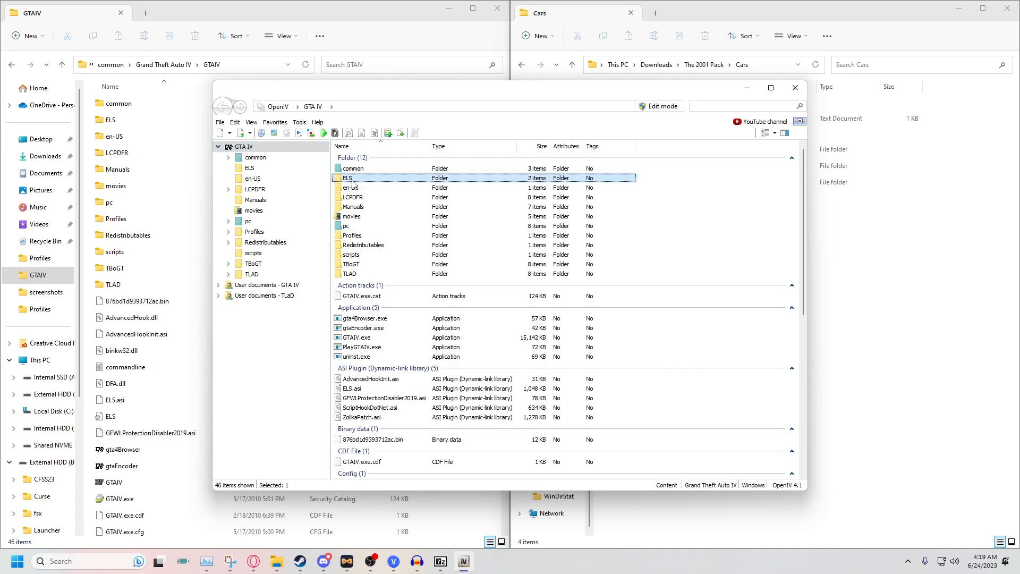
{"action": "double_click", "coordinate": [357, 226]}
{"action": "left_click", "coordinate": [359, 217]}
{"action": "double_click", "coordinate": [361, 217]}
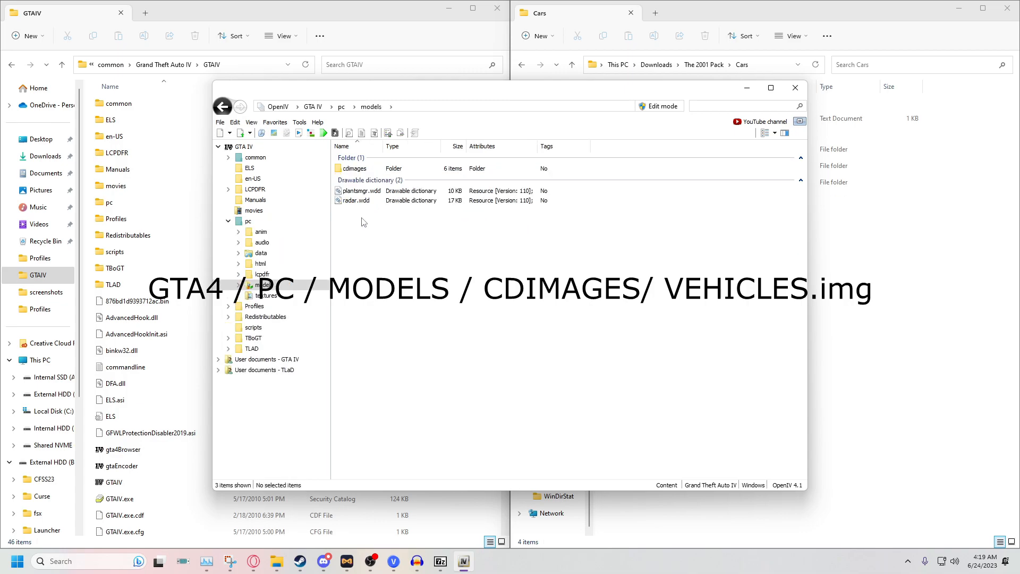
{"action": "key", "text": "BackSpace"}
{"action": "left_click", "coordinate": [356, 188]}
{"action": "double_click", "coordinate": [350, 189]}
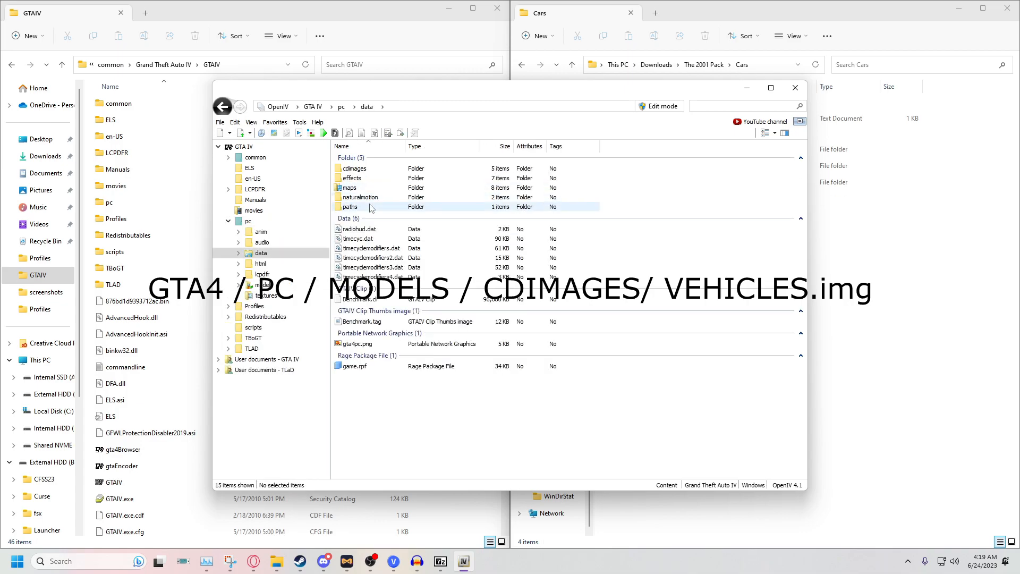
{"action": "double_click", "coordinate": [358, 168]}
{"action": "key", "text": "BackSpace"}
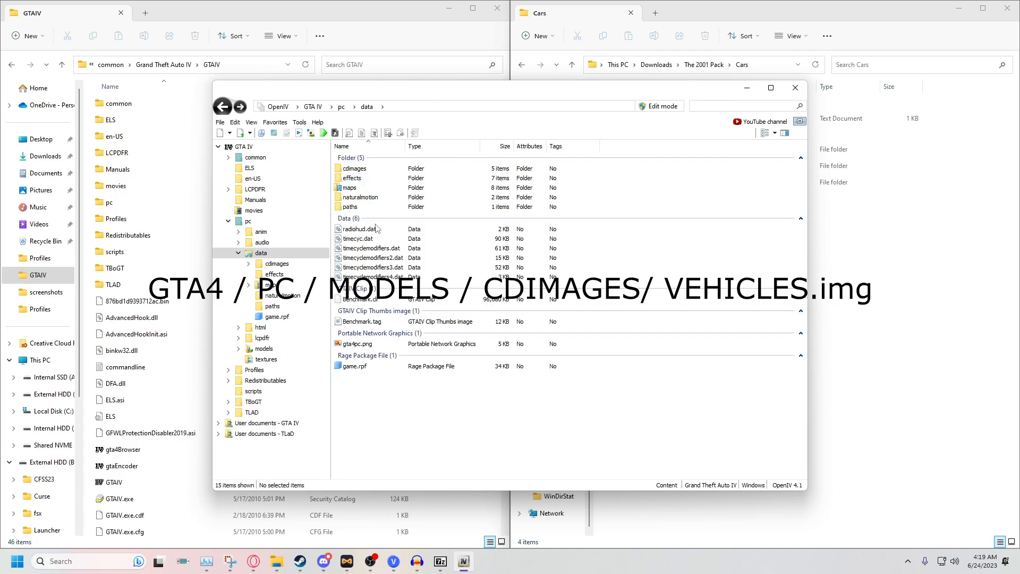
{"action": "key", "text": "BackSpace"}
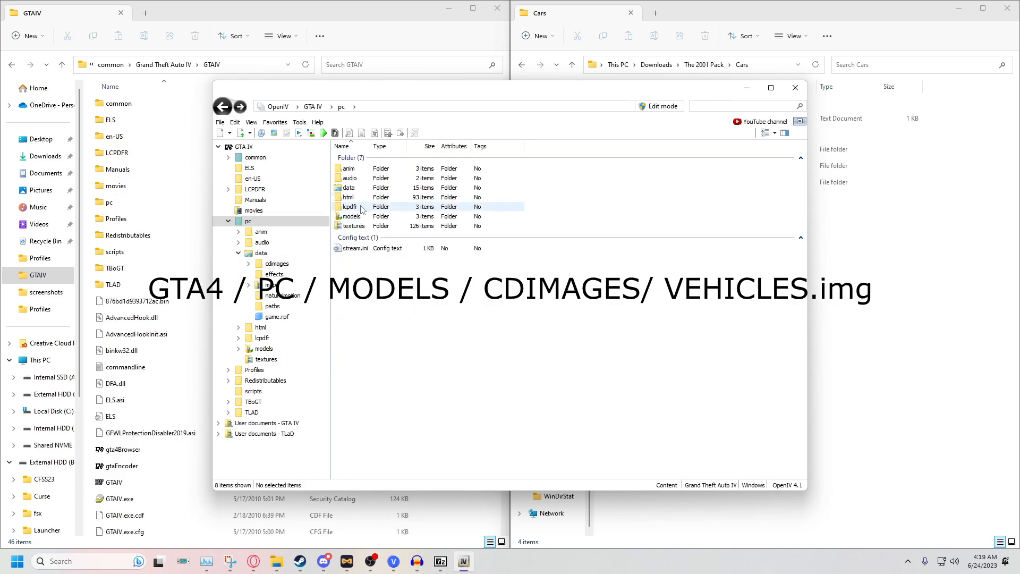
{"action": "double_click", "coordinate": [355, 216]}
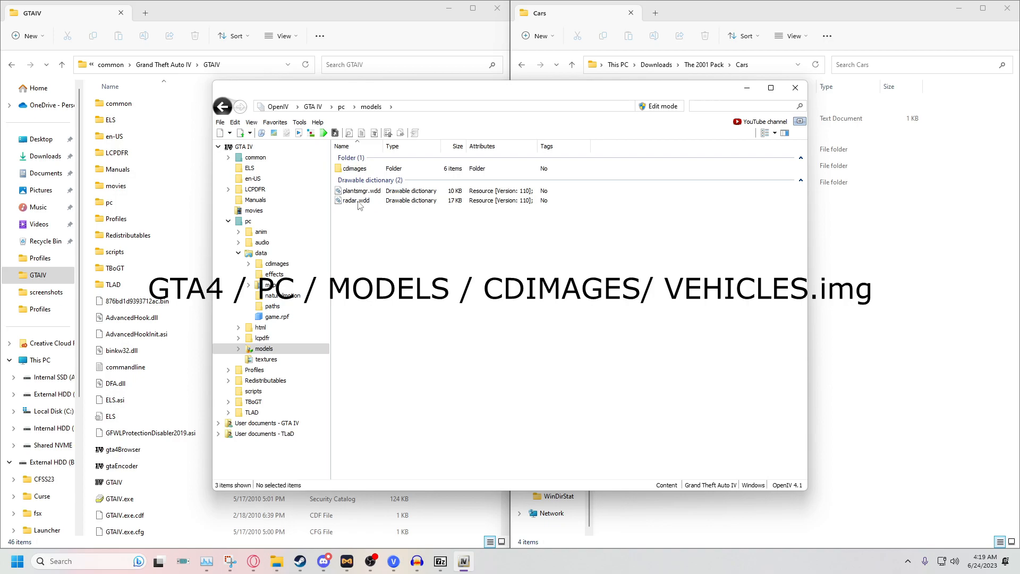
{"action": "double_click", "coordinate": [354, 168]}
{"action": "key", "text": "BackSpace"}
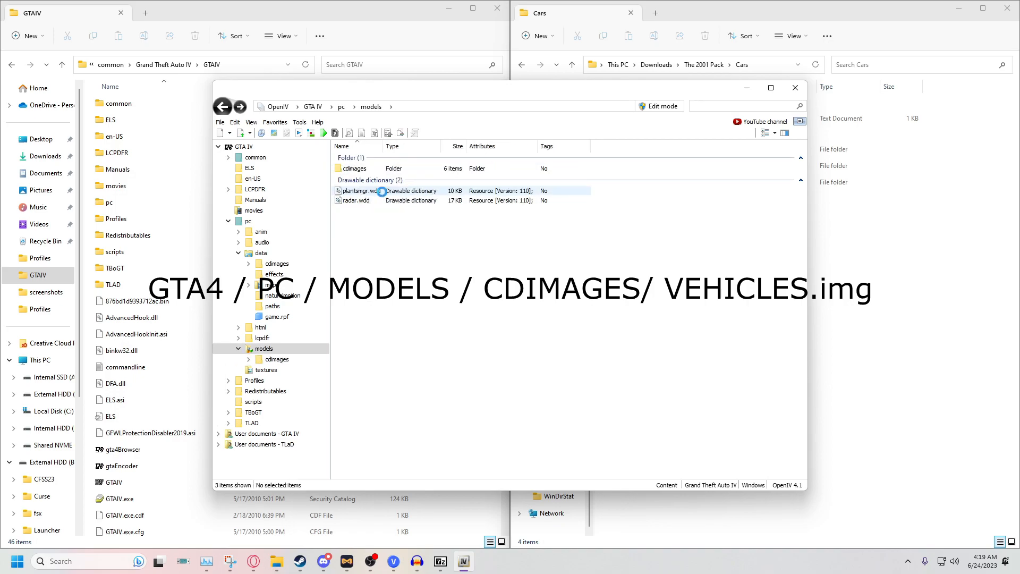
{"action": "key", "text": "BackSpace"}
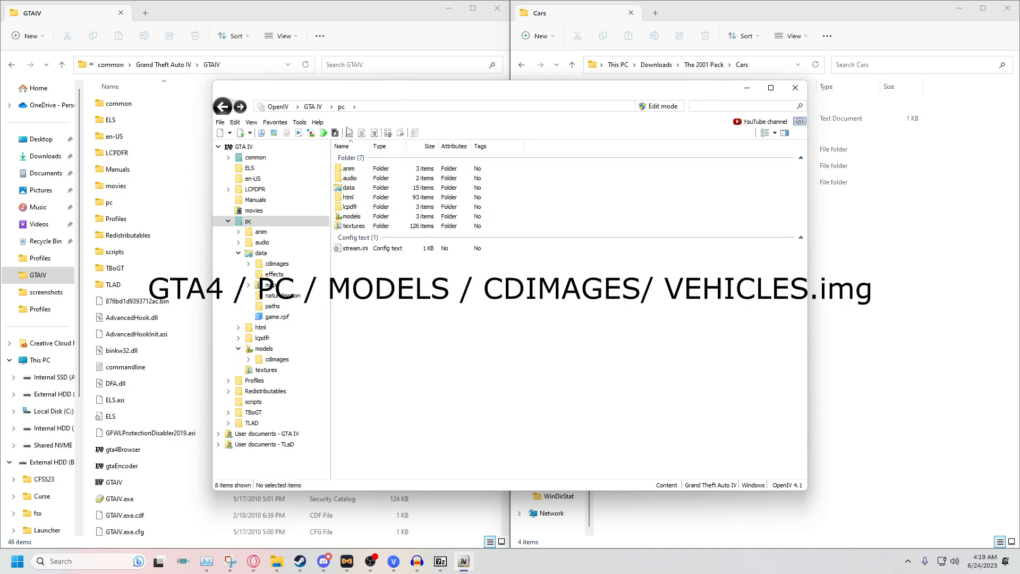
Open the vehicles.img archive under pc\models\cdimages and enable Edit mode for it
{"action": "left_click", "coordinate": [352, 216]}
{"action": "double_click", "coordinate": [352, 215]}
{"action": "left_click", "coordinate": [356, 169]}
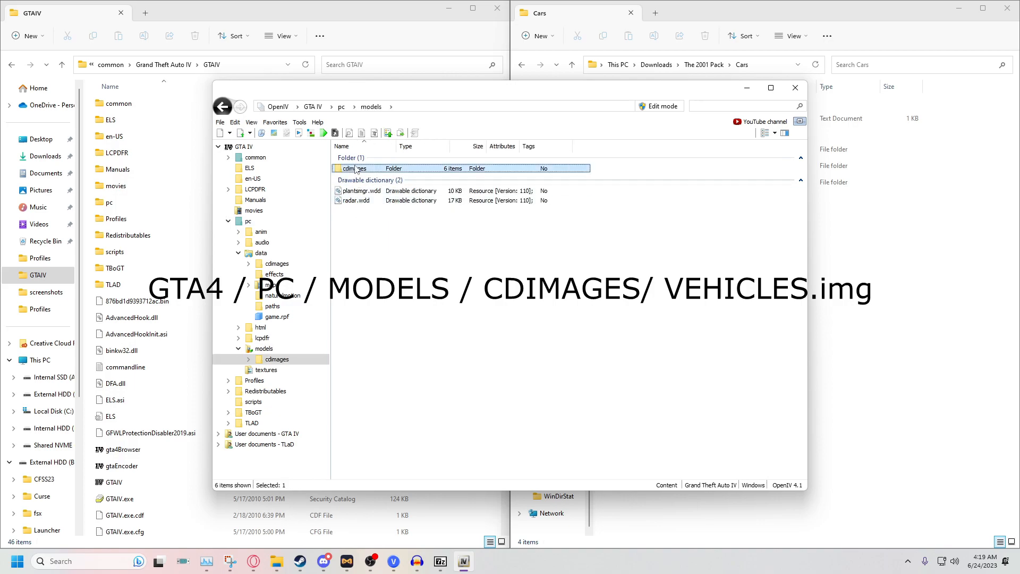
{"action": "double_click", "coordinate": [356, 169]}
{"action": "double_click", "coordinate": [364, 198]}
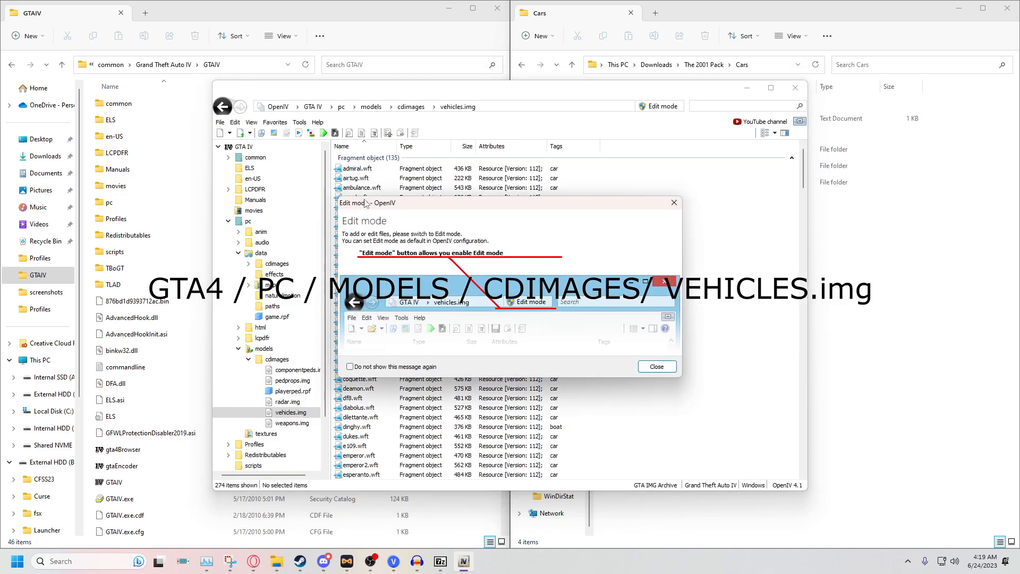
{"action": "left_click", "coordinate": [664, 371]}
{"action": "left_click", "coordinate": [670, 108]}
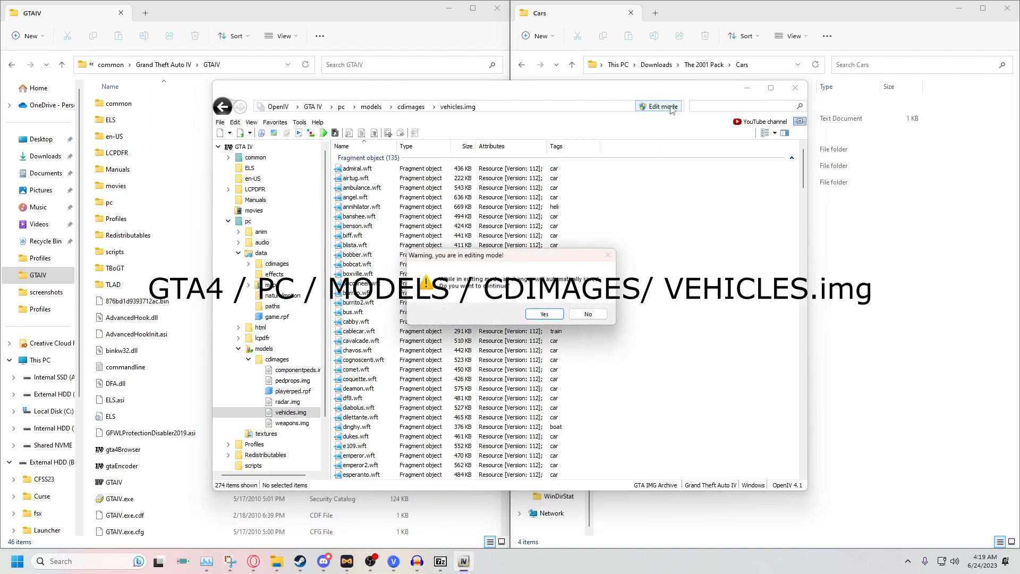
{"action": "left_click", "coordinate": [543, 315]}
Open the 2000 Chevrolet Impala NYPD folder of the car pack and select its WFT and WTD files
{"action": "scroll", "coordinate": [543, 314], "scroll_direction": "down", "scroll_amount": 20}
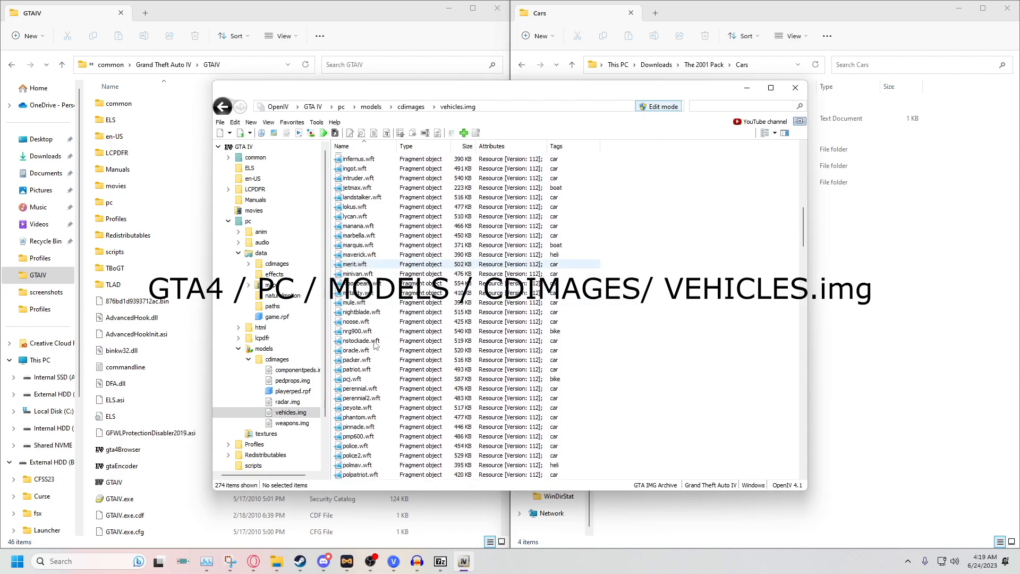
{"action": "left_click_drag", "start_coordinate": [568, 91], "coordinate": [336, 104]}
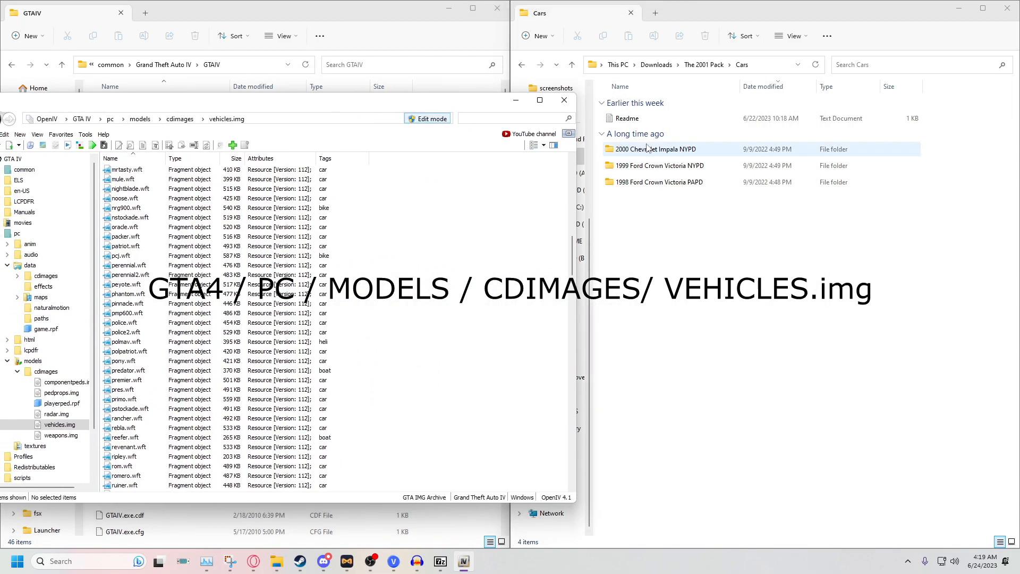
{"action": "double_click", "coordinate": [696, 153]}
{"action": "left_click", "coordinate": [651, 140]}
{"action": "left_click", "coordinate": [656, 118], "text": "shift"}
{"action": "left_click_drag", "start_coordinate": [681, 119], "coordinate": [664, 136]}
{"action": "left_click_drag", "start_coordinate": [427, 106], "coordinate": [656, 121]}
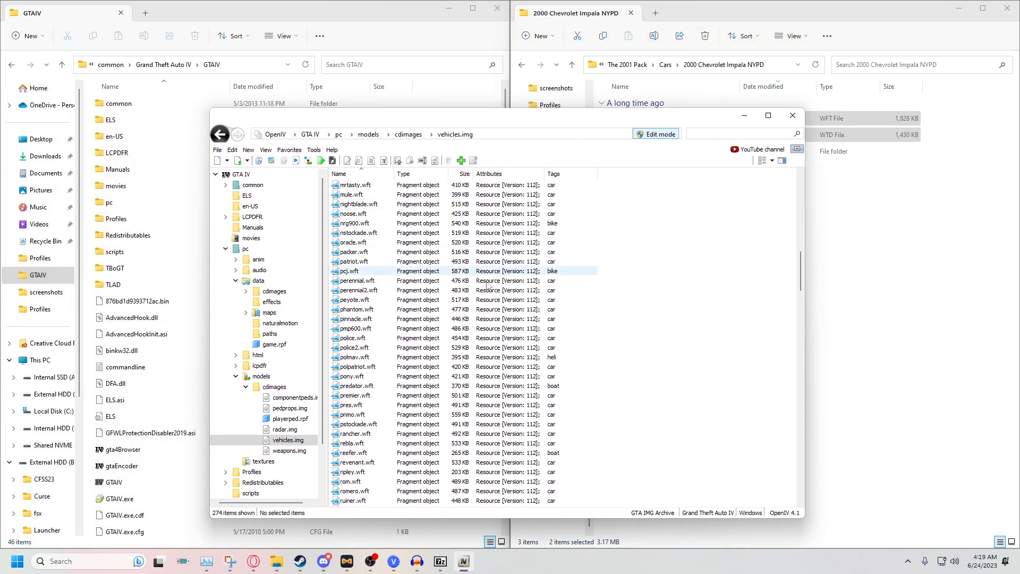
Select police.wft, police2.wft, police.wtd and police2.wtd together in the vehicles.img archive
{"action": "left_click", "coordinate": [361, 339]}
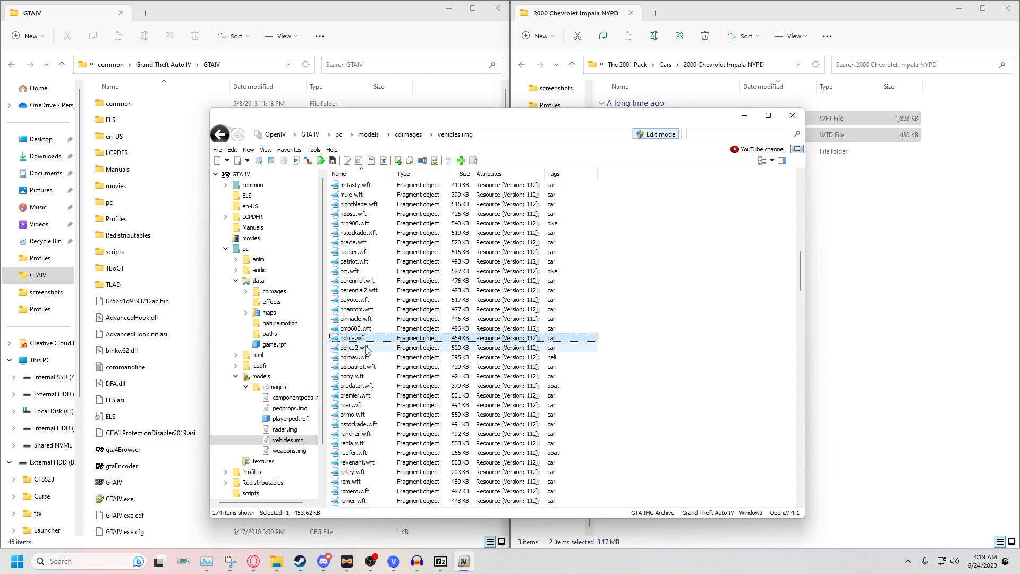
{"action": "left_click", "coordinate": [369, 348], "text": "ctrl"}
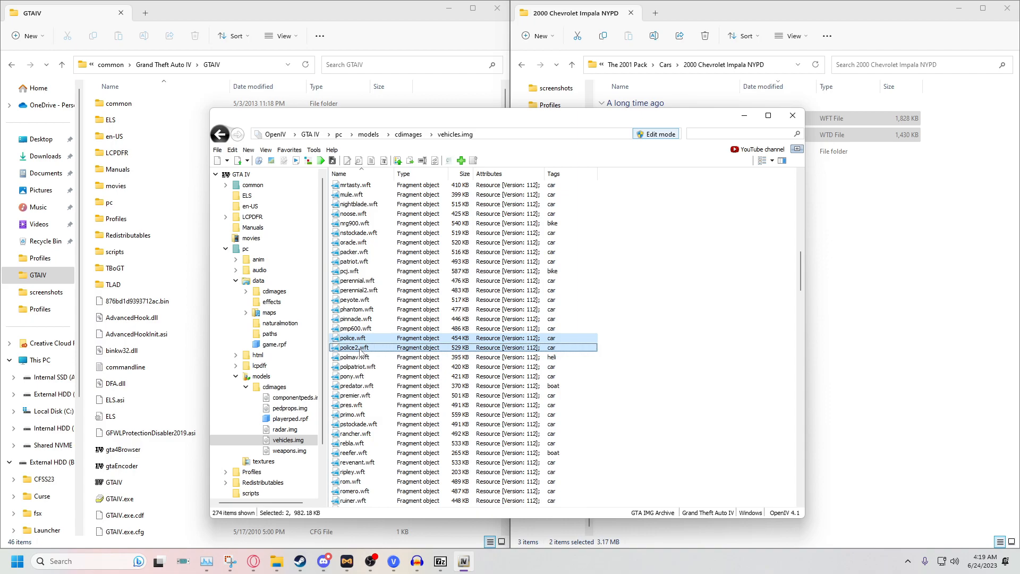
{"action": "scroll", "coordinate": [359, 350], "scroll_direction": "down", "scroll_amount": 20}
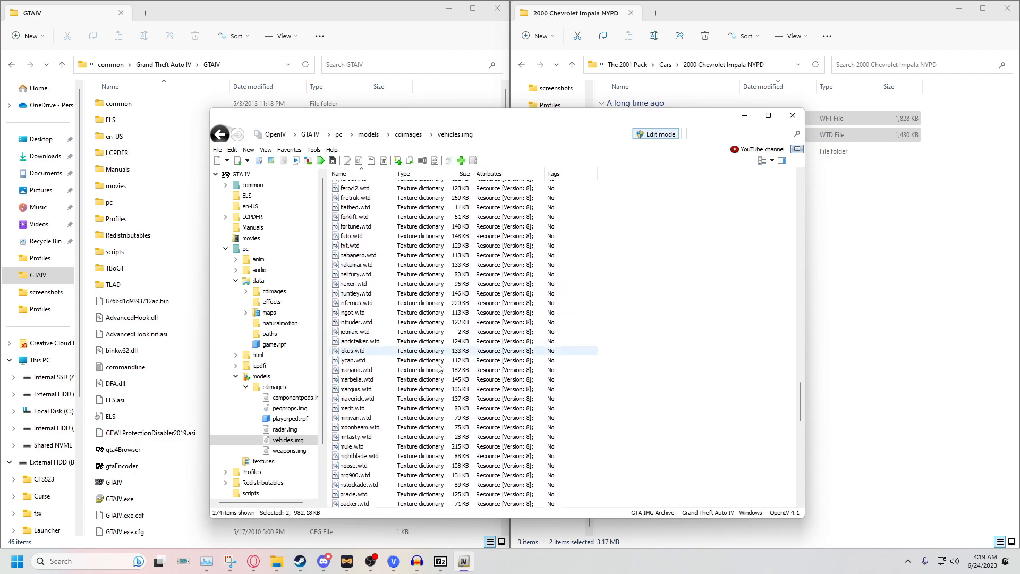
{"action": "scroll", "coordinate": [381, 305], "scroll_direction": "down", "scroll_amount": 15}
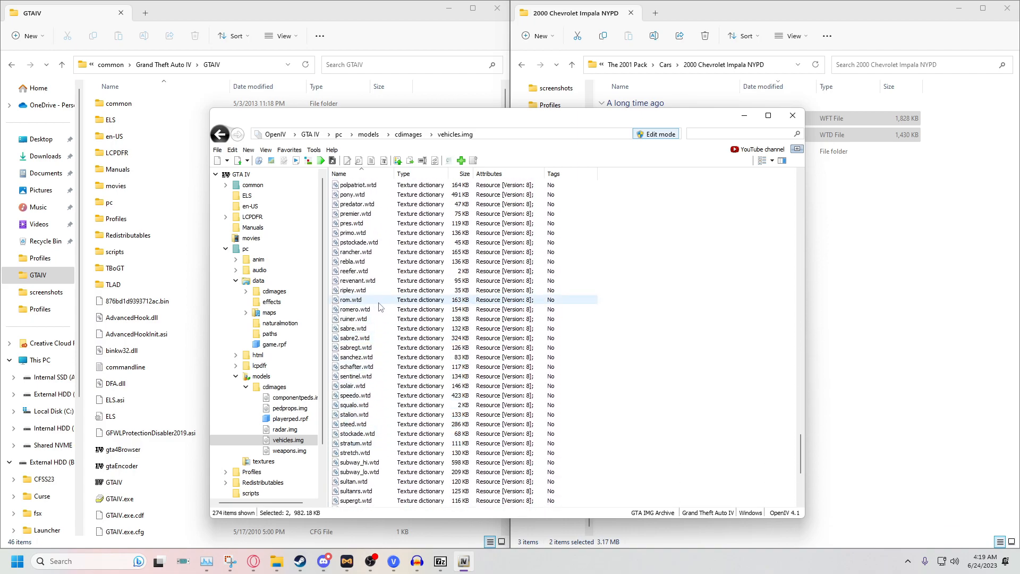
{"action": "scroll", "coordinate": [379, 303], "scroll_direction": "up", "scroll_amount": 3}
{"action": "left_click", "coordinate": [365, 237], "text": "ctrl"}
{"action": "left_click", "coordinate": [367, 247], "text": "ctrl"}
{"action": "scroll", "coordinate": [372, 255], "scroll_direction": "up", "scroll_amount": 20}
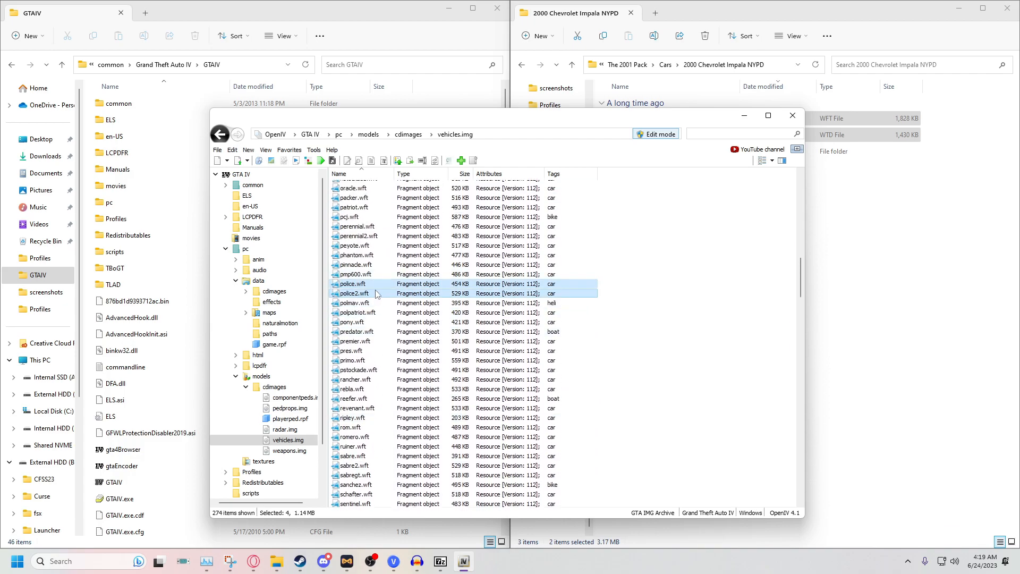
{"action": "right_click", "coordinate": [368, 294]}
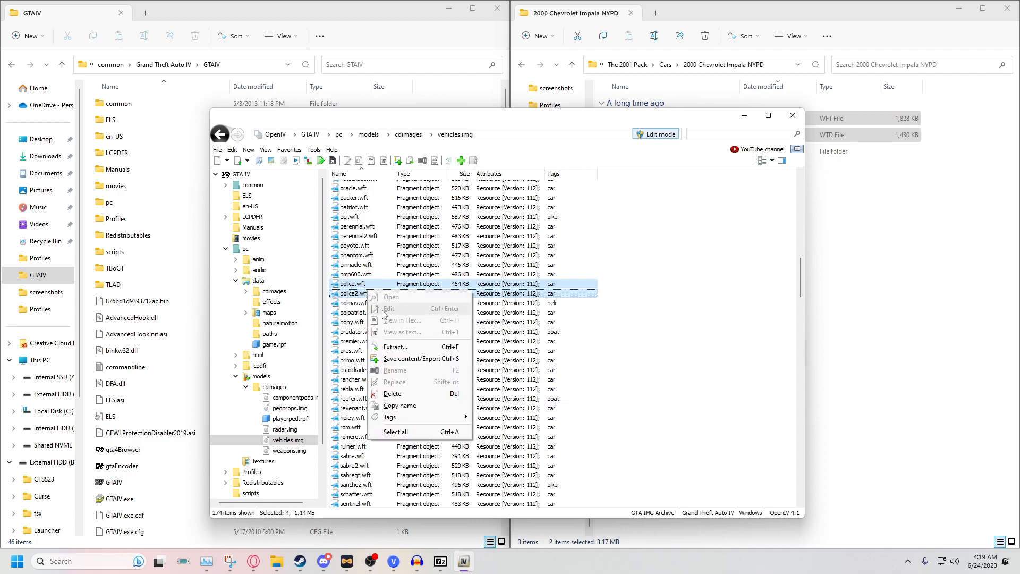
{"action": "left_click", "coordinate": [422, 351]}
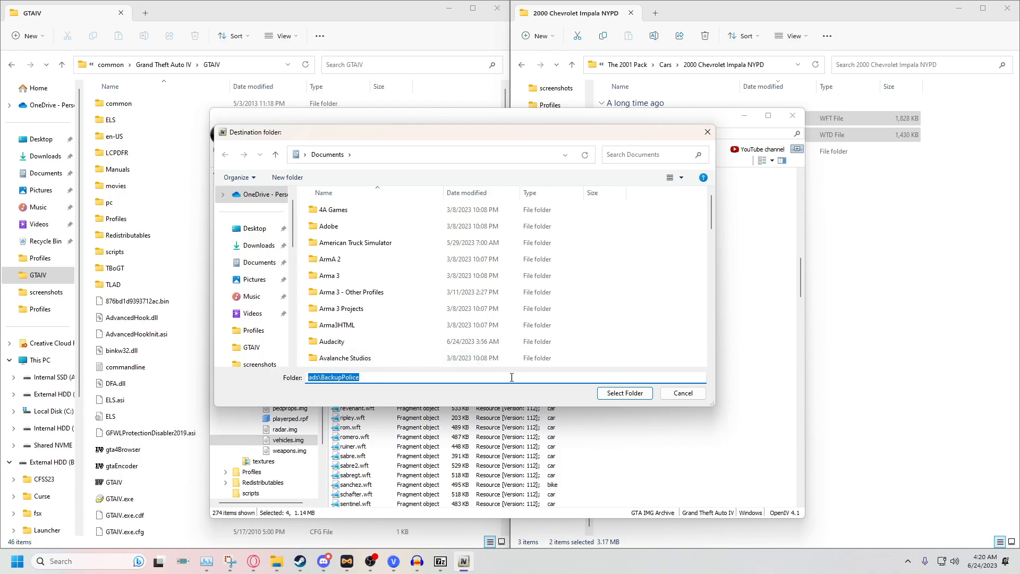
{"action": "left_click", "coordinate": [673, 398]}
{"action": "right_click", "coordinate": [373, 294]}
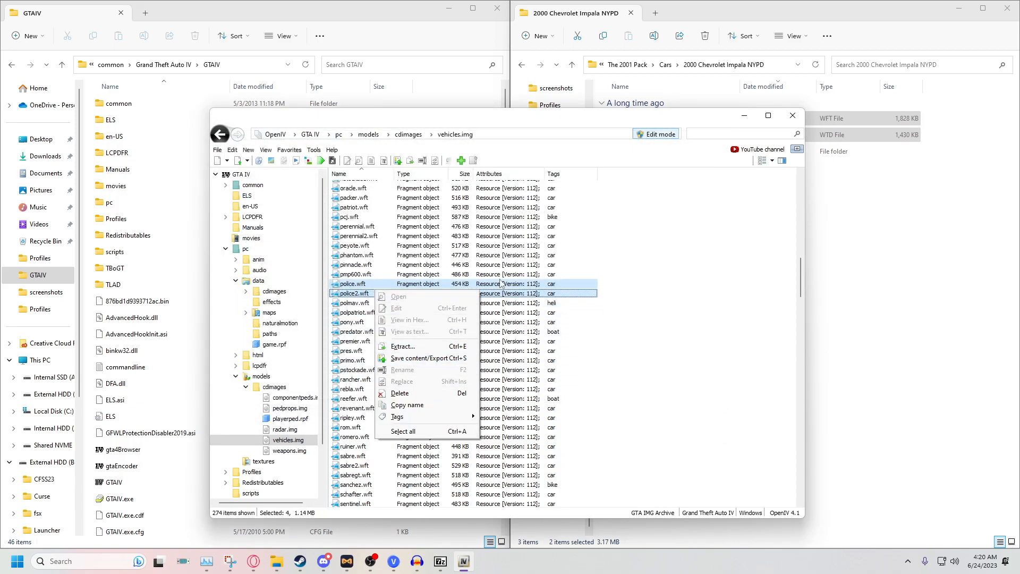
{"action": "left_click", "coordinate": [712, 362]}
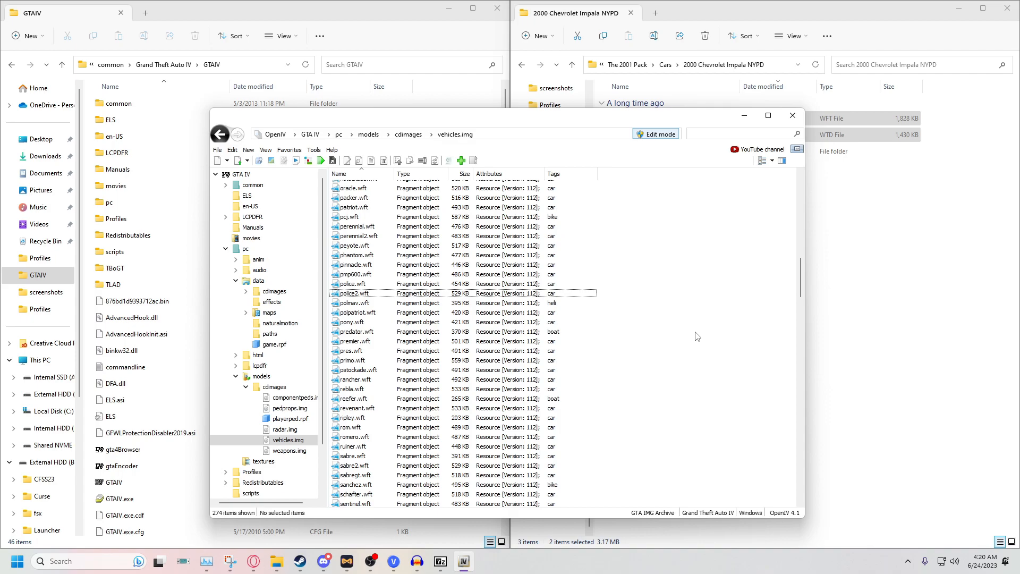
Inspect the side of the game's original police.wft car in the model viewer, then close the viewer
{"action": "left_click", "coordinate": [413, 295]}
{"action": "double_click", "coordinate": [415, 285]}
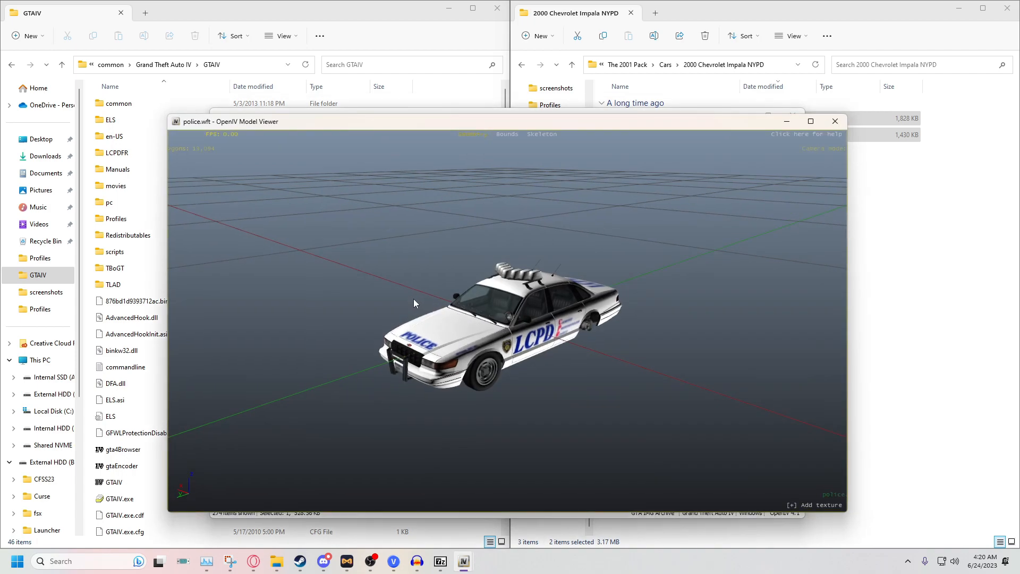
{"action": "left_click_drag", "start_coordinate": [413, 298], "coordinate": [624, 265]}
{"action": "scroll", "coordinate": [642, 322], "scroll_direction": "up", "scroll_amount": 3}
{"action": "scroll", "coordinate": [725, 316], "scroll_direction": "down", "scroll_amount": 2}
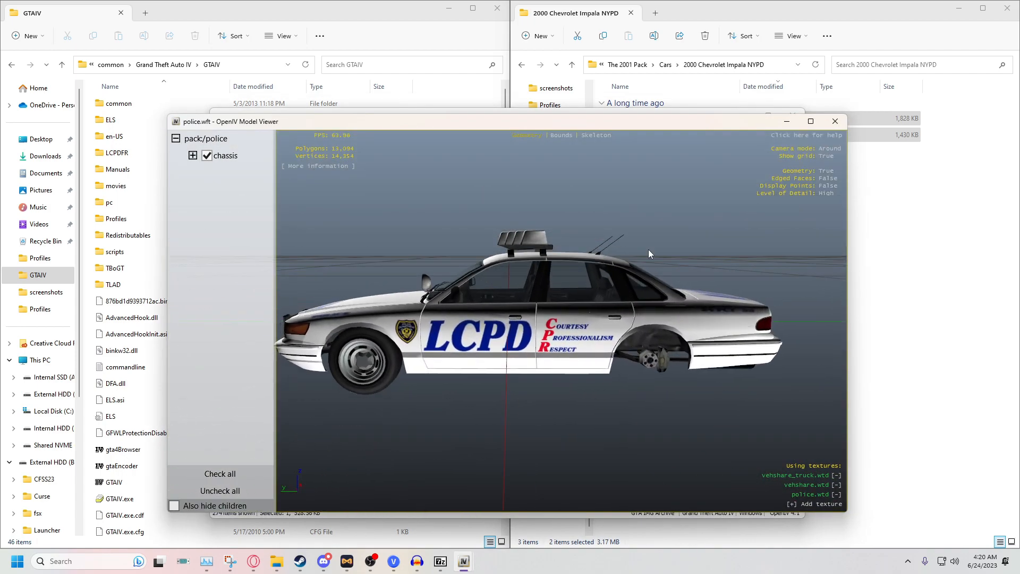
{"action": "left_click", "coordinate": [825, 122]}
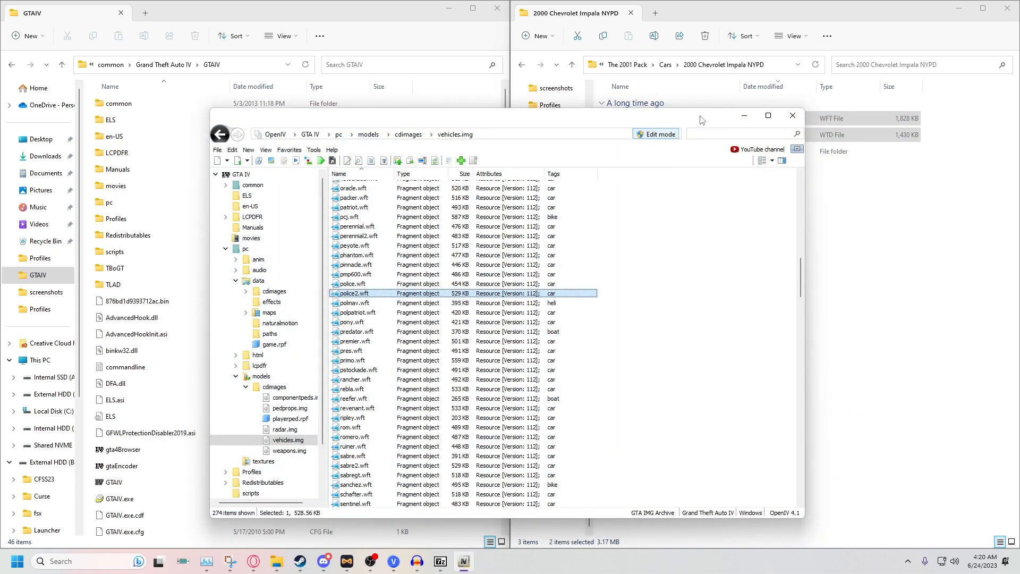
Import the Impala's police2.wft and police2.wtd from the car pack into the vehicles.img archive
{"action": "left_click_drag", "start_coordinate": [703, 118], "coordinate": [489, 114]}
{"action": "left_click", "coordinate": [670, 129]}
{"action": "left_click", "coordinate": [669, 119], "text": "ctrl"}
{"action": "left_click_drag", "start_coordinate": [710, 113], "coordinate": [473, 255]}
Import police.wft and police.wtd from the pack's 1999 Ford Crown Victoria NYPD folder into the vehicles.img archive
{"action": "left_click", "coordinate": [665, 65]}
{"action": "double_click", "coordinate": [672, 165]}
{"action": "left_click", "coordinate": [672, 136]}
{"action": "left_click", "coordinate": [705, 119], "text": "ctrl"}
{"action": "left_click_drag", "start_coordinate": [705, 119], "coordinate": [442, 265]}
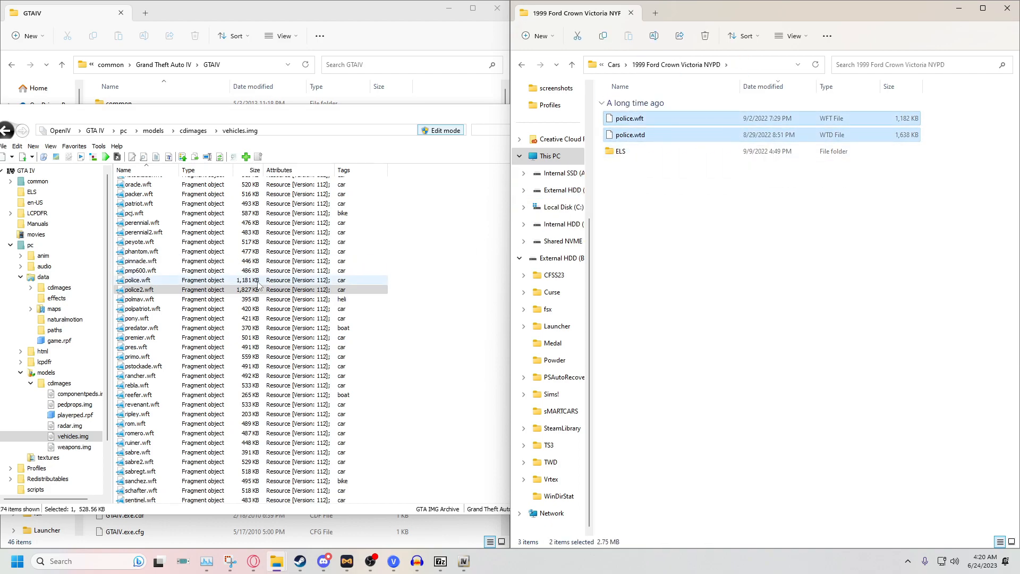
Check the replaced police.wft car up close in the model viewer, then put OpenIV out of the way
{"action": "double_click", "coordinate": [255, 280]}
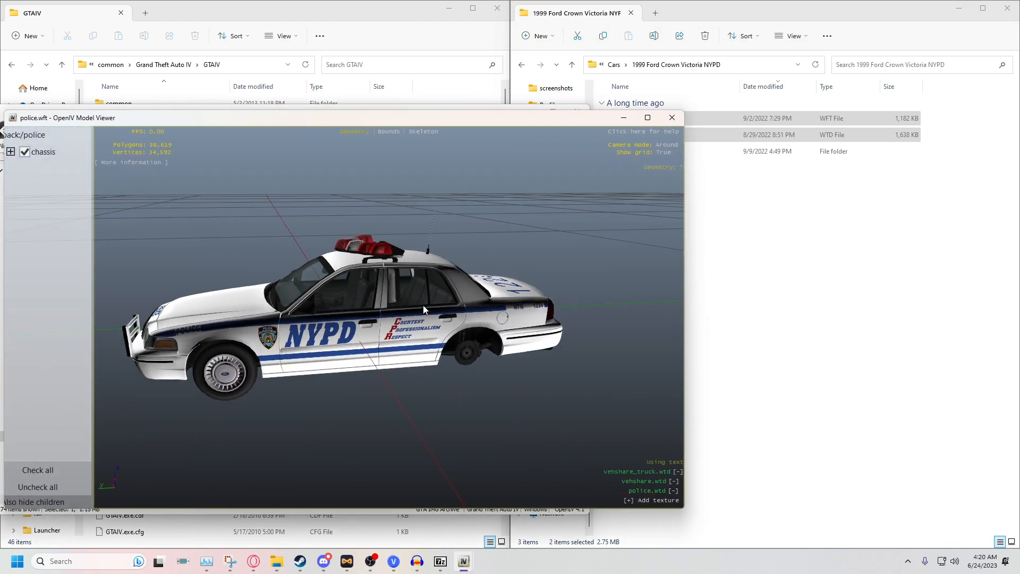
{"action": "scroll", "coordinate": [383, 263], "scroll_direction": "up", "scroll_amount": 5}
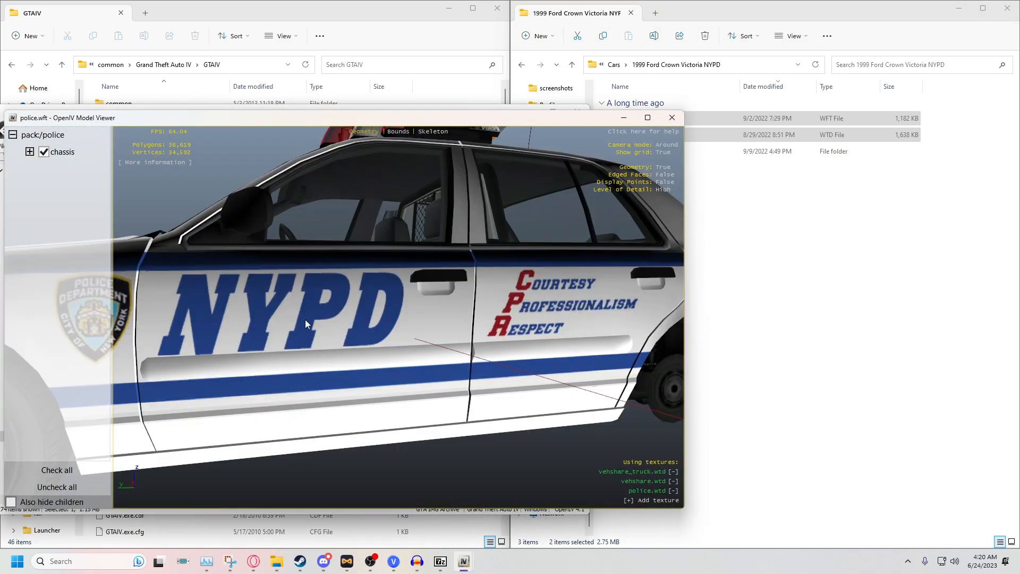
{"action": "left_click", "coordinate": [672, 118]}
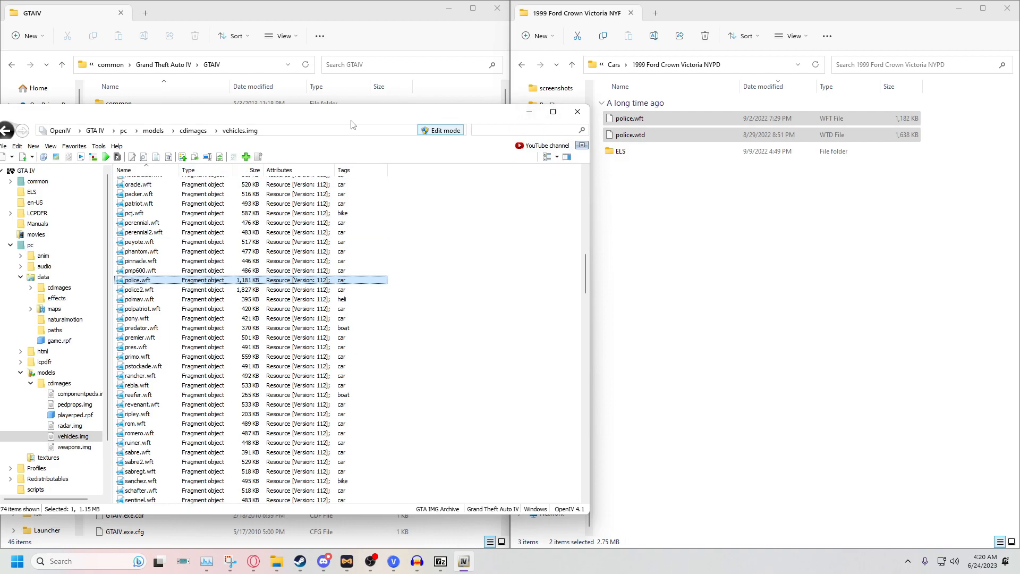
{"action": "left_click_drag", "start_coordinate": [352, 126], "coordinate": [646, 119]}
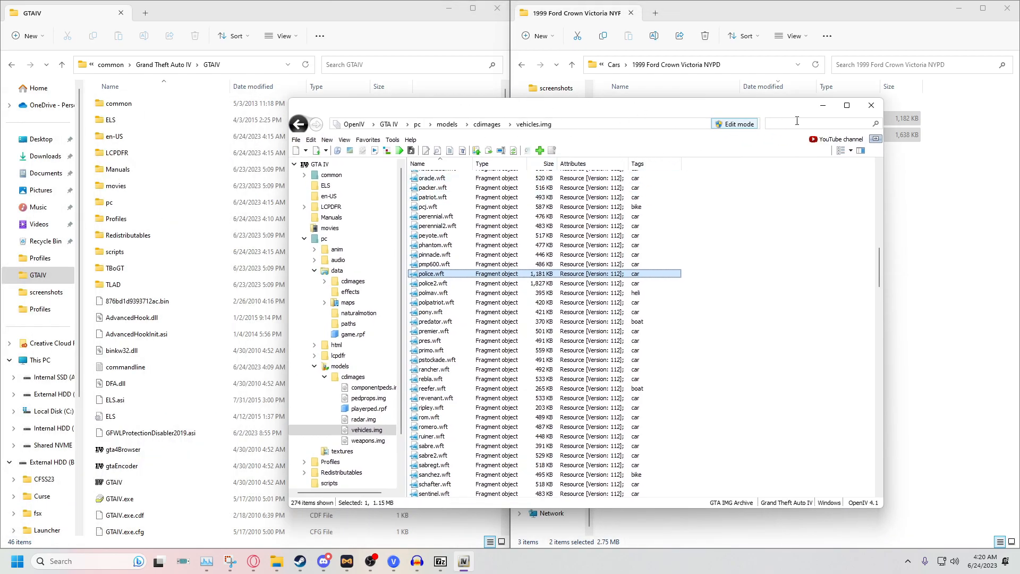
{"action": "left_click", "coordinate": [830, 108]}
Open the ELS folder of the 1999 Ford Crown Victoria NYPD and the ELS folder inside GTAIV
{"action": "double_click", "coordinate": [653, 151]}
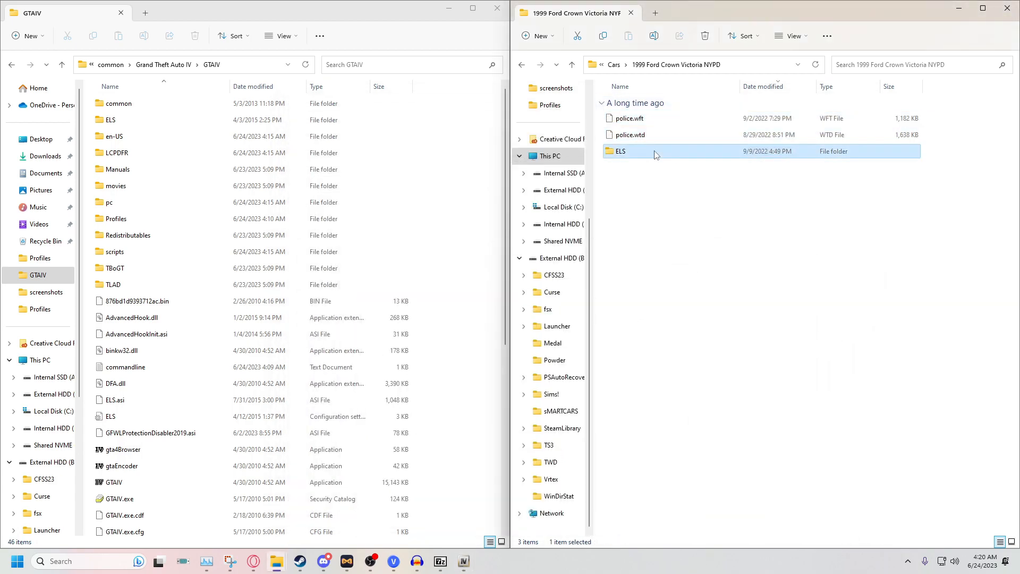
{"action": "left_click", "coordinate": [649, 119]}
{"action": "double_click", "coordinate": [127, 121]}
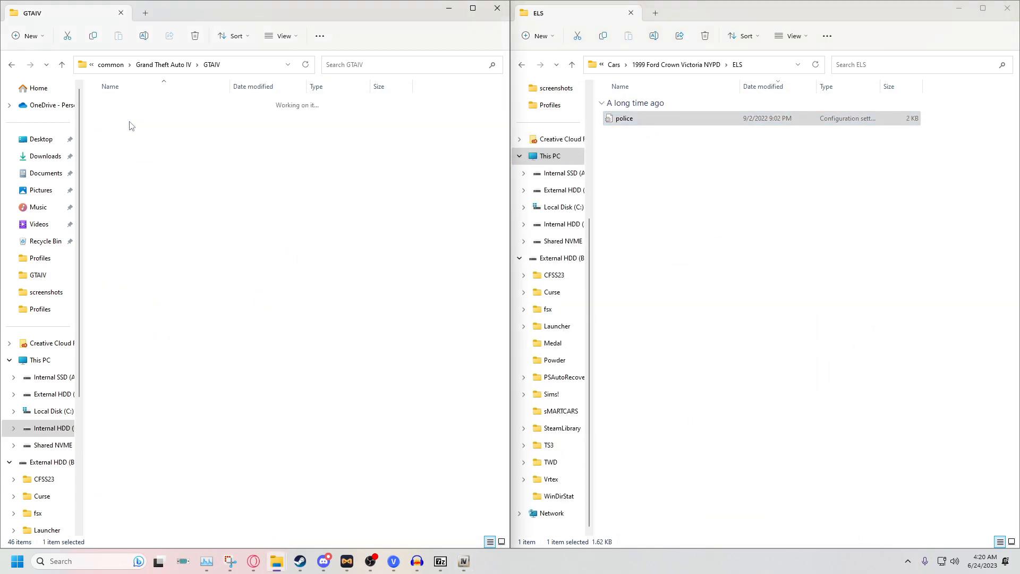
{"action": "key", "text": "alt+Left"}
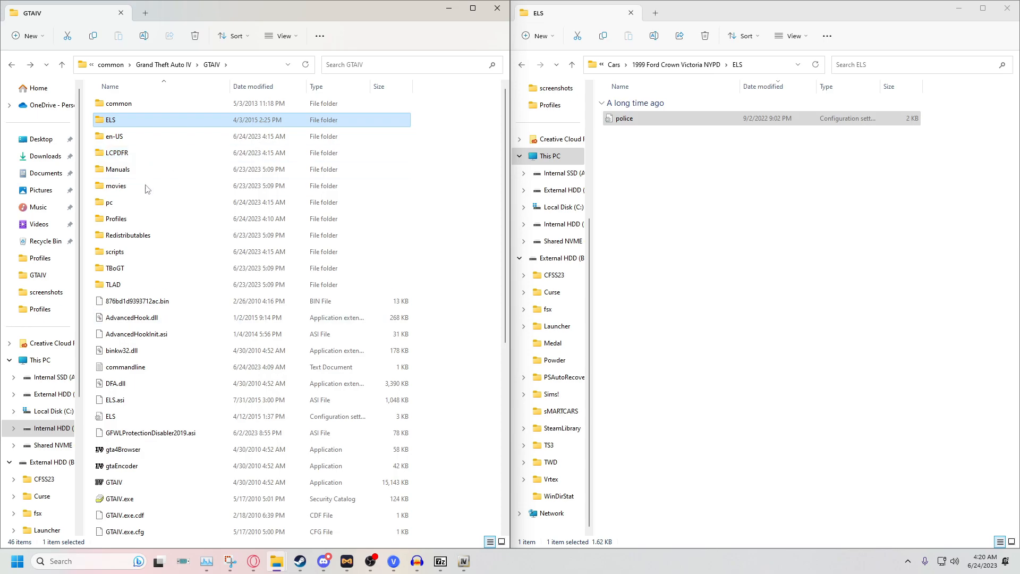
{"action": "double_click", "coordinate": [127, 121]}
{"action": "left_click", "coordinate": [114, 106]}
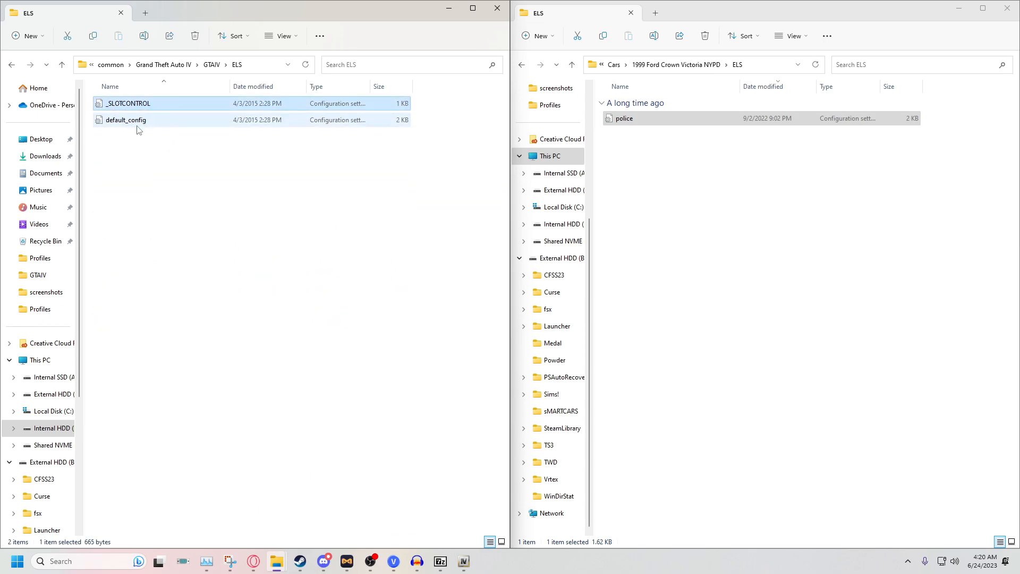
{"action": "left_click", "coordinate": [200, 166]}
Copy the Crown Victoria's police configuration file into the game's ELS folder
{"action": "left_click", "coordinate": [693, 125]}
{"action": "key", "text": "ctrl+c"}
{"action": "left_click", "coordinate": [314, 214]}
{"action": "key", "text": "ctrl+v"}
Return to the pack's Cars folder and open the ELS folder of the 2000 Chevrolet Impala NYPD
{"action": "left_click", "coordinate": [680, 70]}
{"action": "key", "text": "Return"}
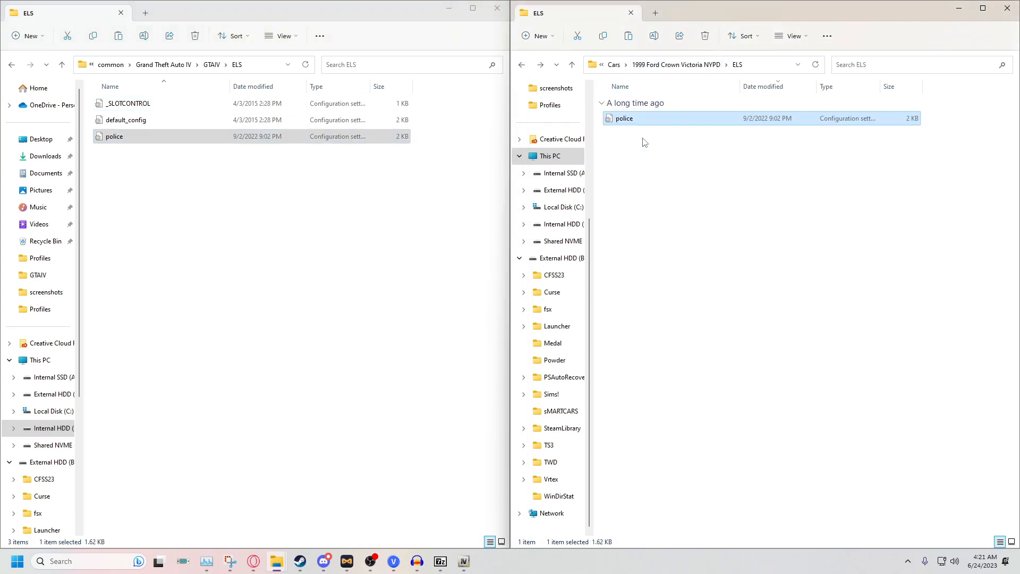
{"action": "key", "text": "alt+Up"}
{"action": "key", "text": "alt+Up"}
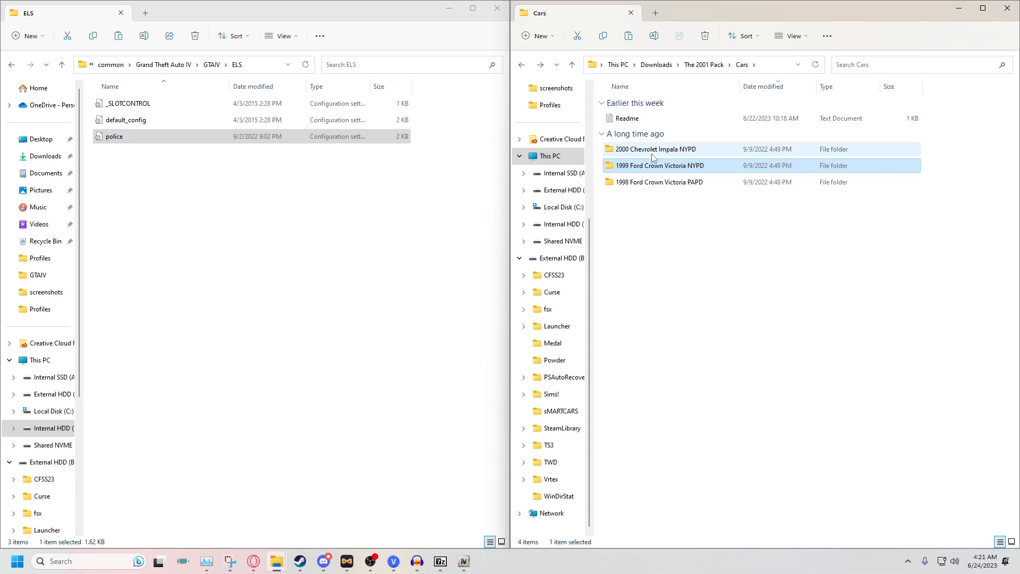
{"action": "double_click", "coordinate": [653, 148]}
{"action": "double_click", "coordinate": [641, 148]}
Copy the Impala's police2 configuration file into the game's ELS folder
{"action": "left_click", "coordinate": [640, 121]}
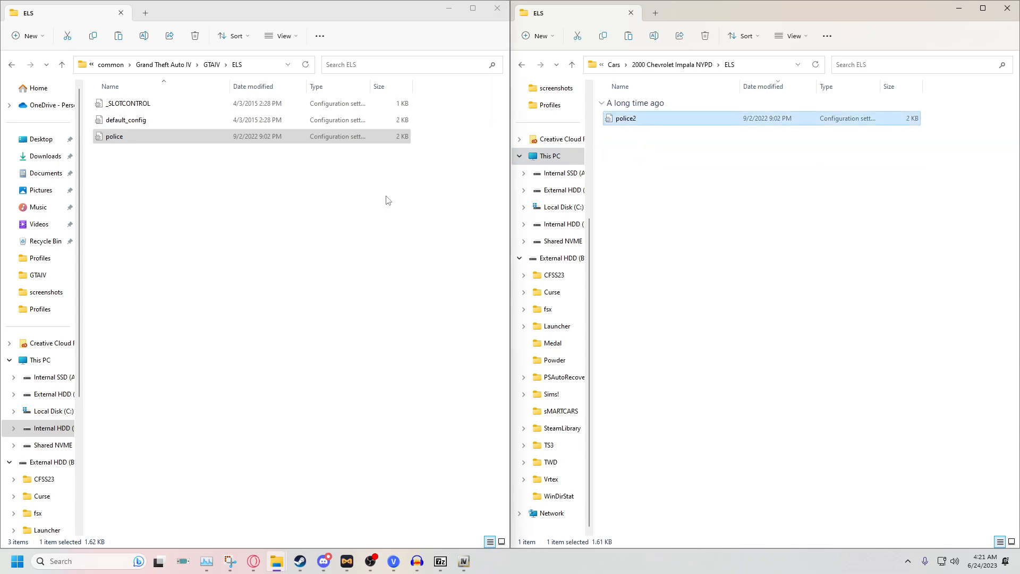
{"action": "left_click", "coordinate": [378, 199]}
{"action": "key", "text": "ctrl+v"}
{"action": "left_click", "coordinate": [656, 118]}
{"action": "left_click_drag", "start_coordinate": [340, 154], "coordinate": [149, 156]}
{"action": "left_click_drag", "start_coordinate": [617, 110], "coordinate": [619, 111]}
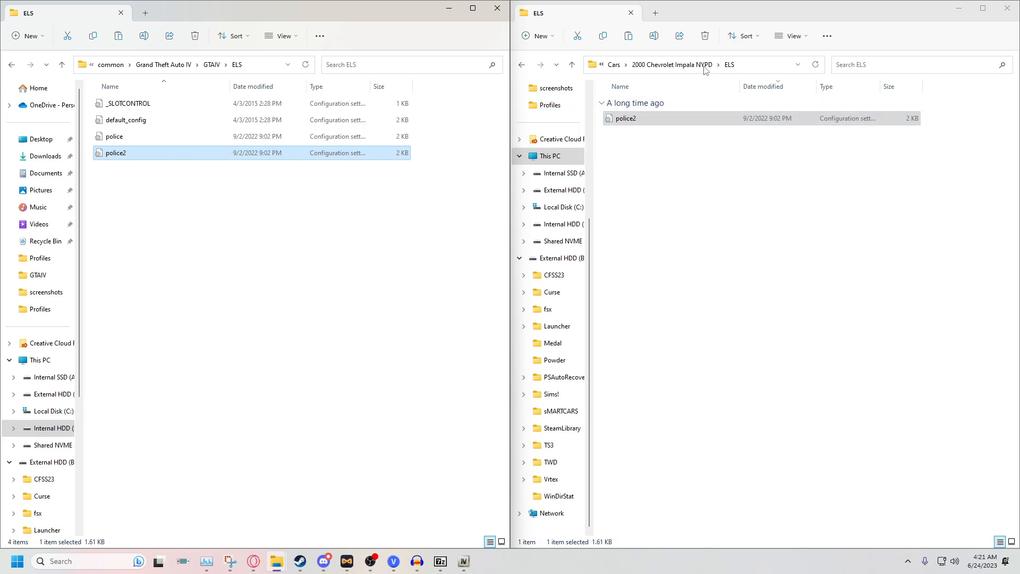
Go back to the Grand Theft Auto IV folder and open the HD Roads by DKT70 folder in Downloads
{"action": "left_click", "coordinate": [707, 64]}
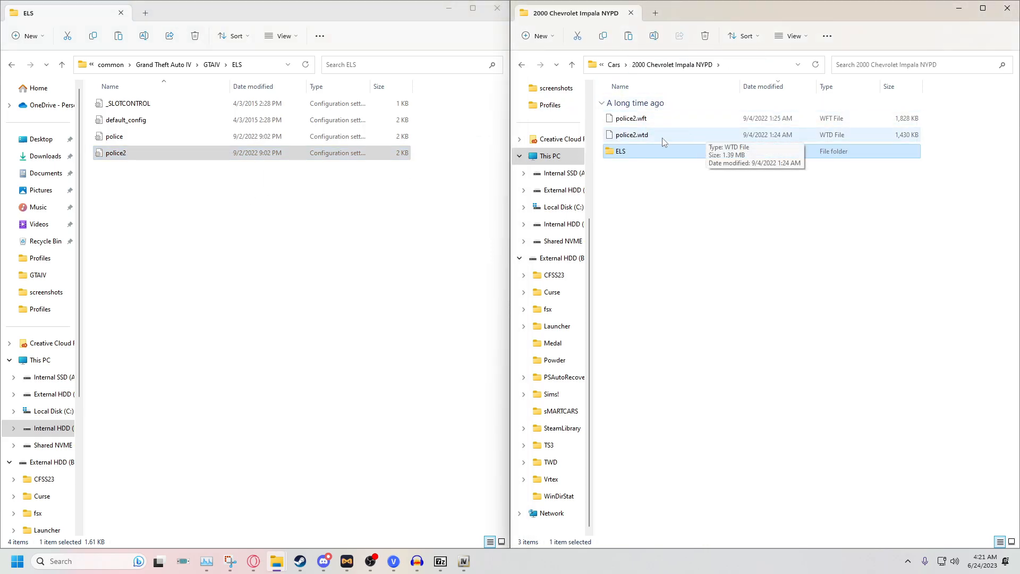
{"action": "left_click", "coordinate": [614, 64]}
{"action": "left_click", "coordinate": [703, 66]}
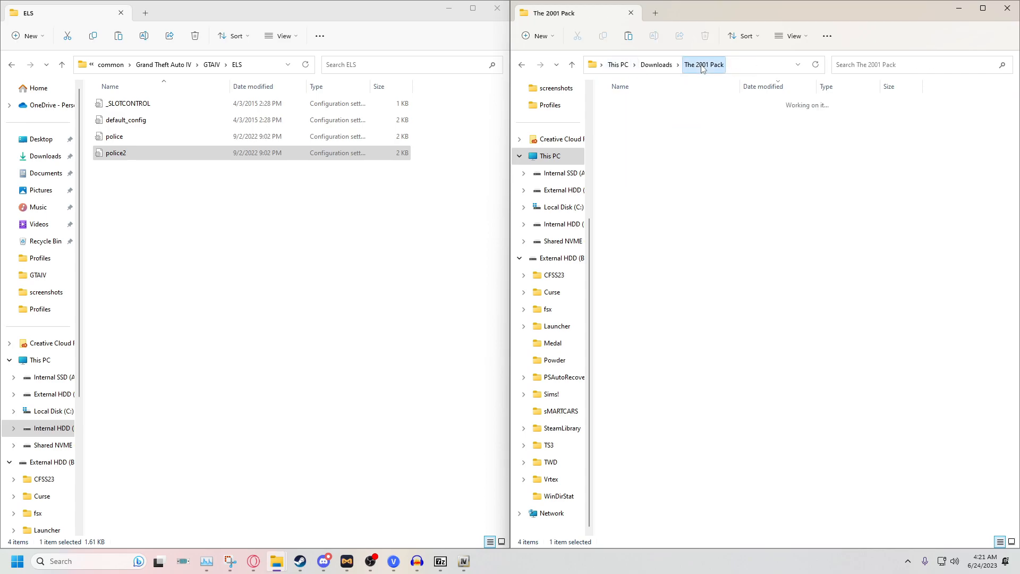
{"action": "left_click", "coordinate": [211, 65]}
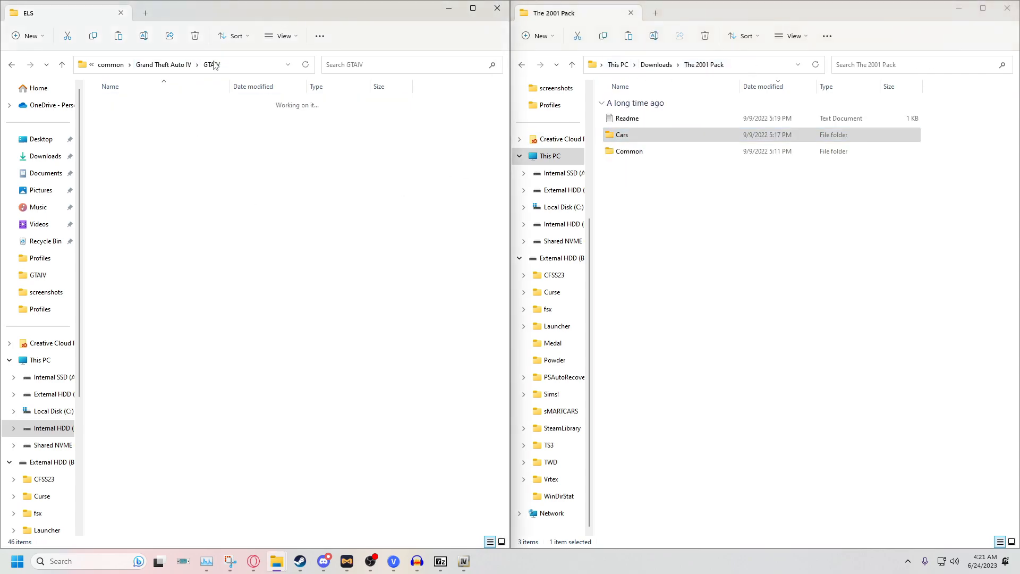
{"action": "left_click", "coordinate": [163, 64]}
{"action": "left_click", "coordinate": [657, 64]}
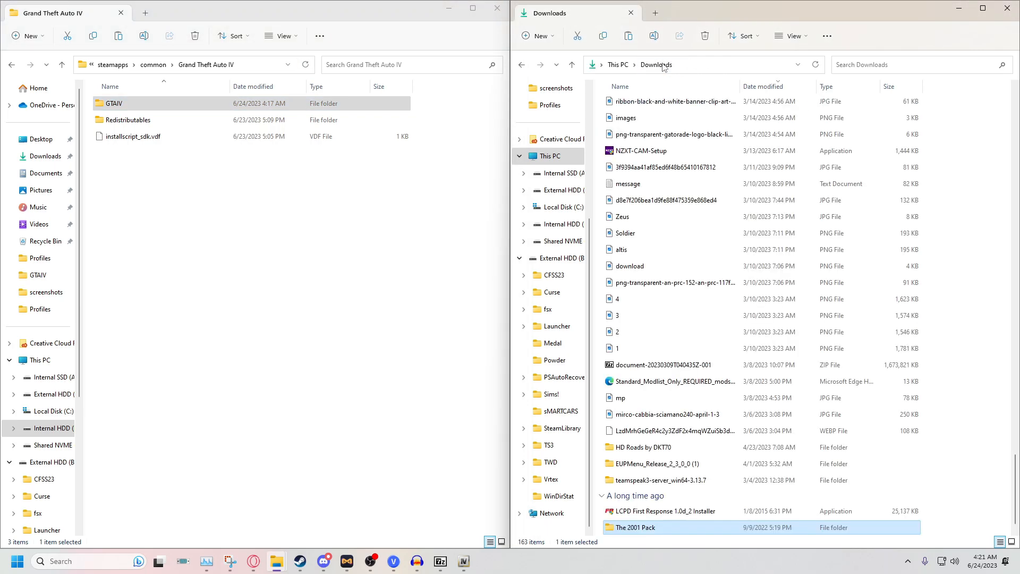
{"action": "left_click", "coordinate": [670, 446]}
{"action": "double_click", "coordinate": [671, 446]}
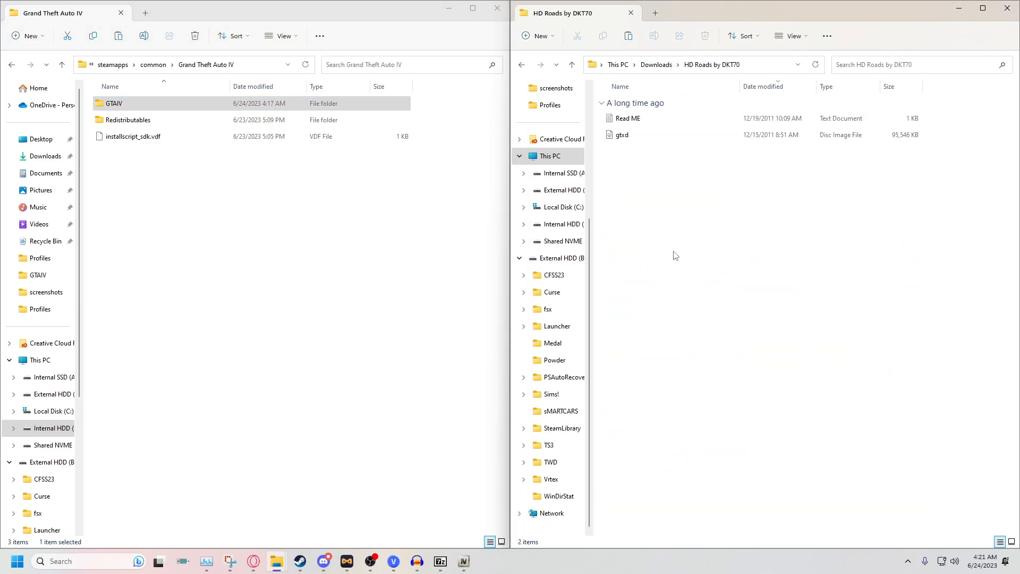
Read the HD Roads Read ME file for the install location of gtxd
{"action": "left_click", "coordinate": [651, 141]}
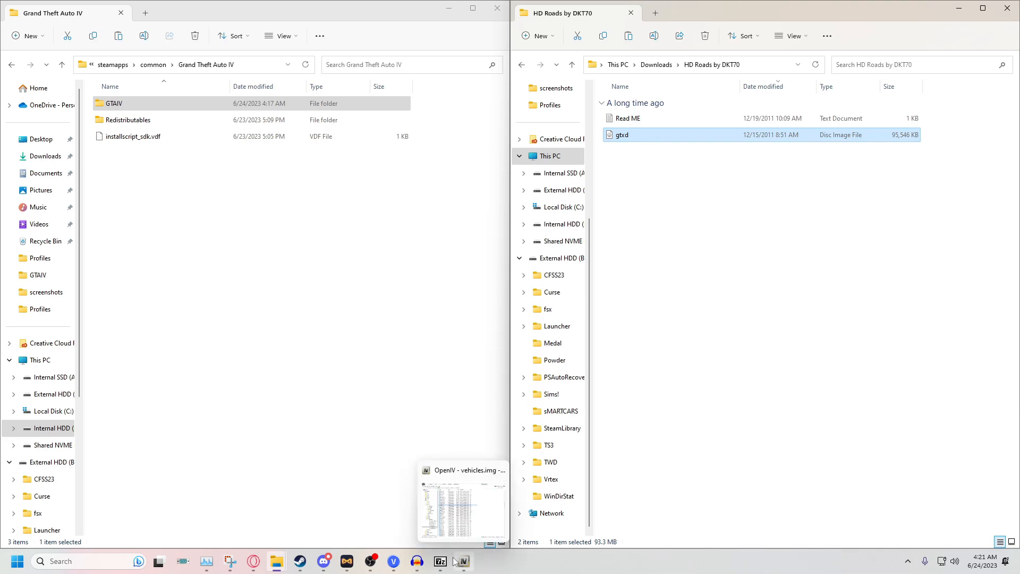
{"action": "double_click", "coordinate": [648, 116]}
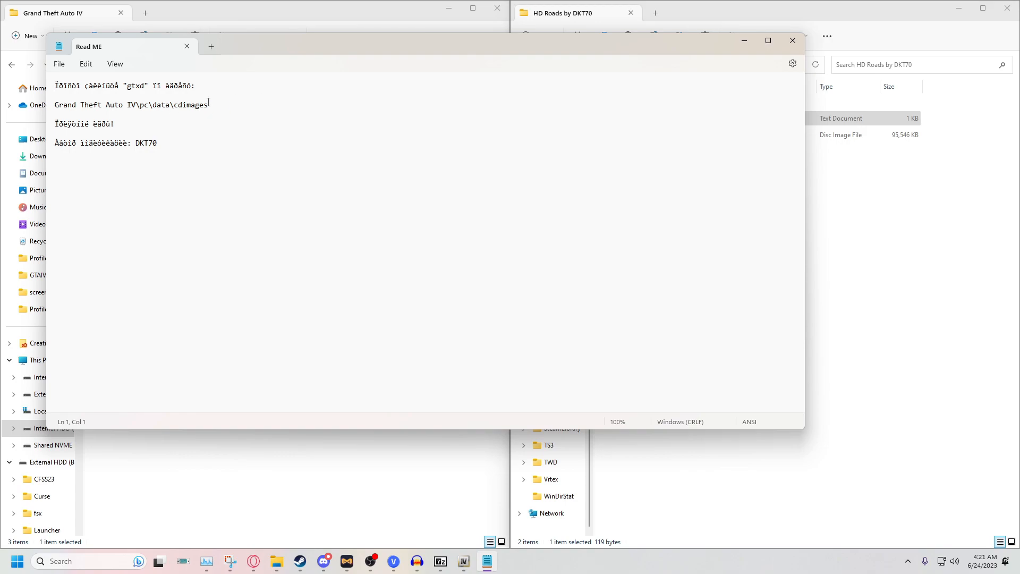
{"action": "left_click", "coordinate": [744, 41]}
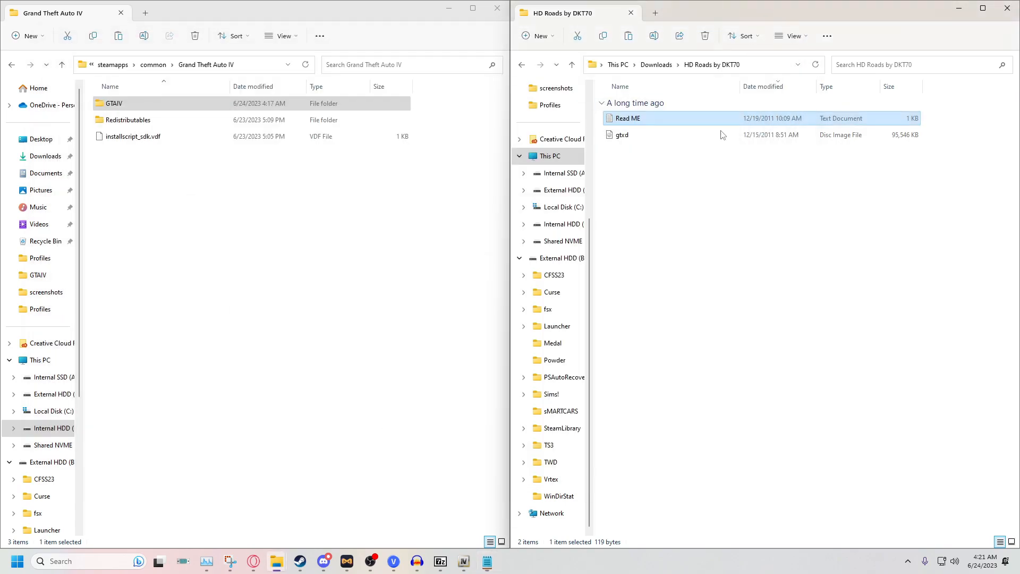
Copy the HD Roads gtxd image file into GTAIV\pc\data\cdimages, replacing the existing gtxd file
{"action": "left_click", "coordinate": [658, 137]}
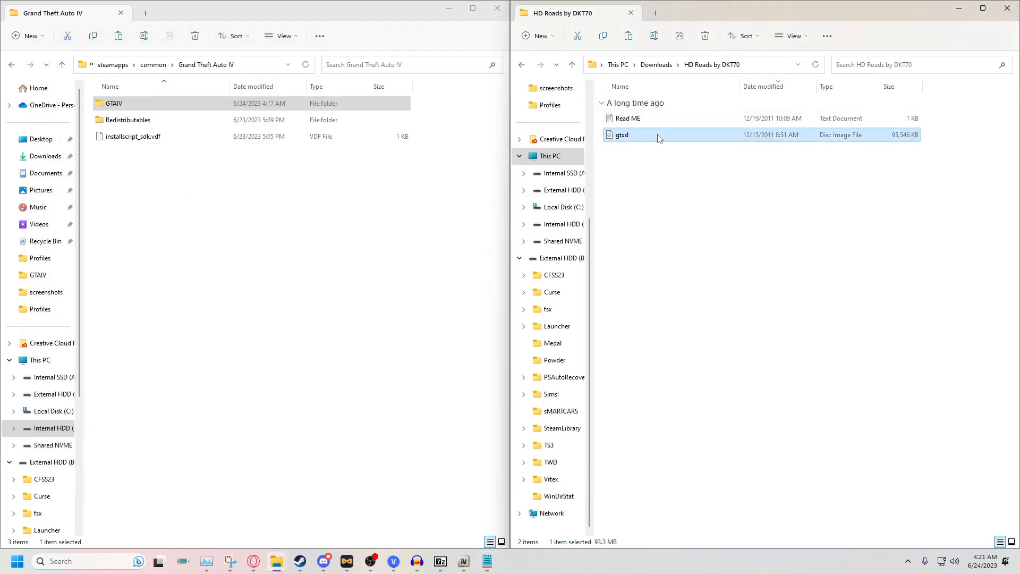
{"action": "left_click", "coordinate": [162, 68]}
{"action": "double_click", "coordinate": [153, 281]}
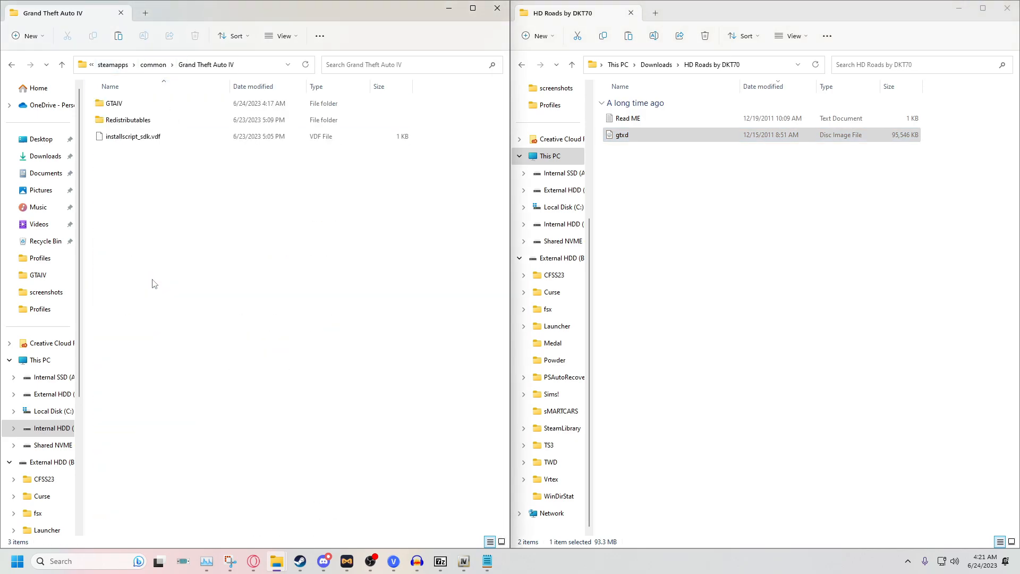
{"action": "double_click", "coordinate": [130, 103]}
{"action": "double_click", "coordinate": [118, 203]}
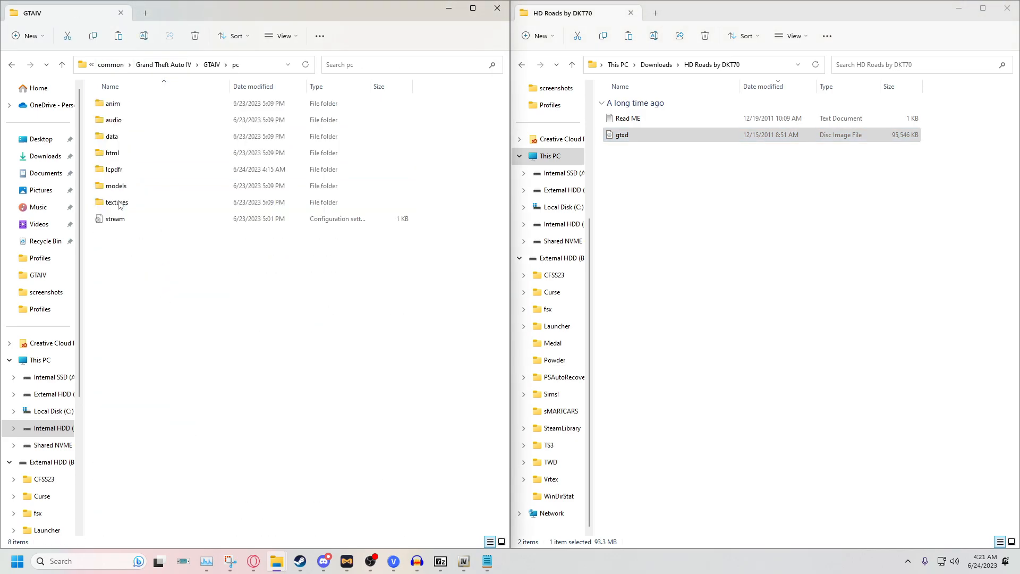
{"action": "double_click", "coordinate": [127, 138]}
{"action": "double_click", "coordinate": [132, 110]}
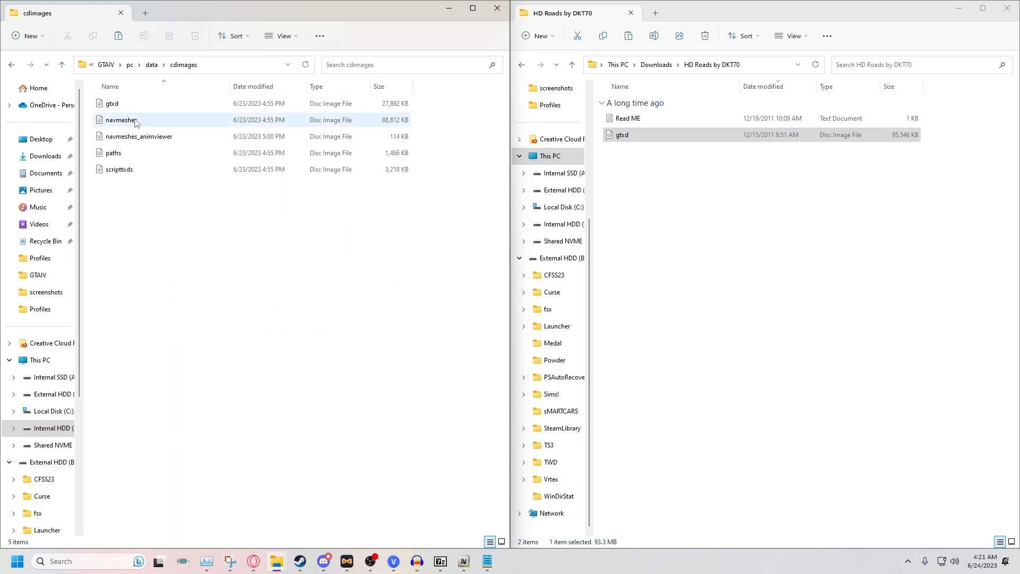
{"action": "key", "text": "ctrl+v"}
{"action": "left_click", "coordinate": [268, 194]}
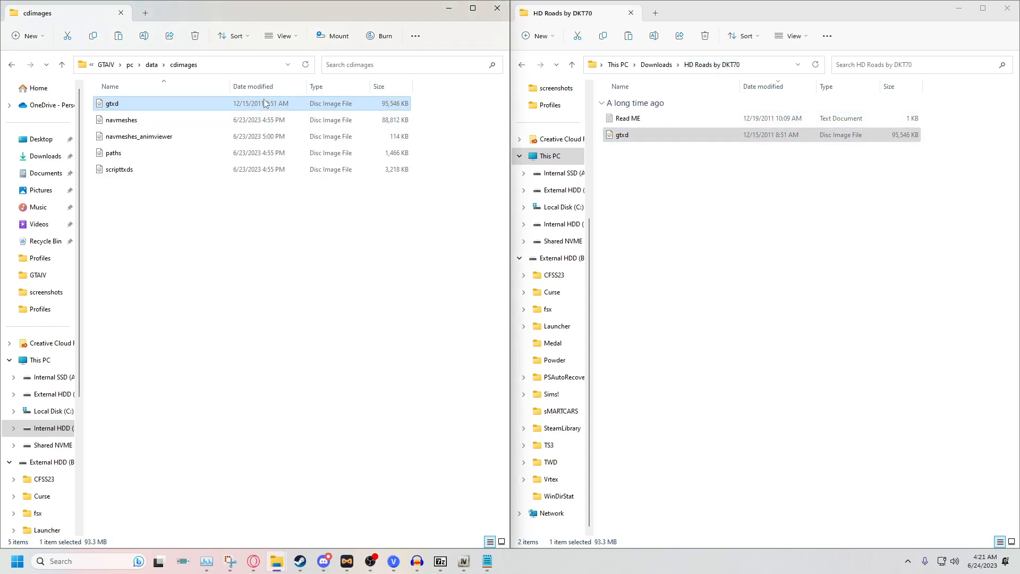
Retrace the HD Roads install location from the GTAIV folder through pc and data to cdimages
{"action": "left_click", "coordinate": [111, 67]}
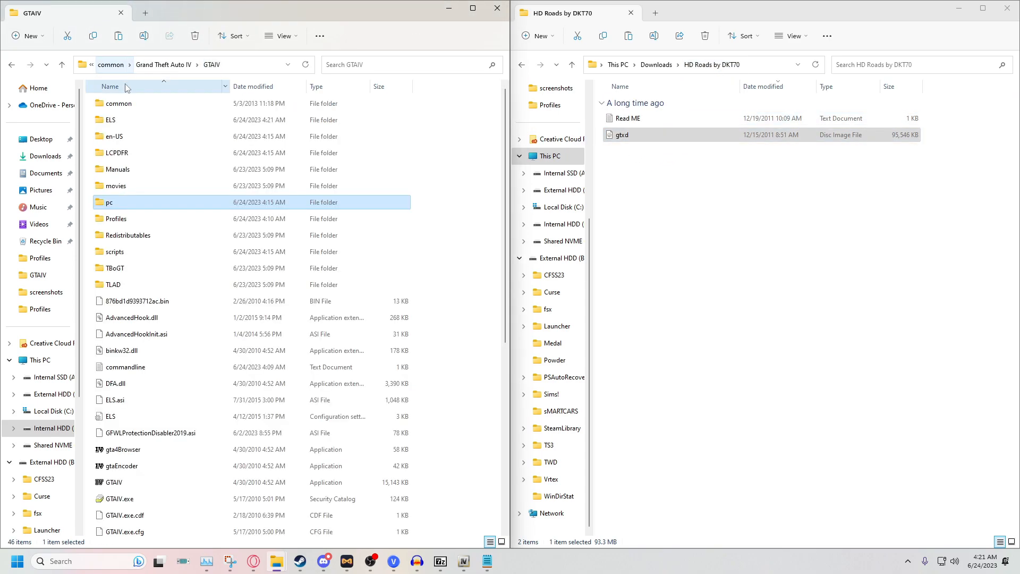
{"action": "double_click", "coordinate": [120, 206]}
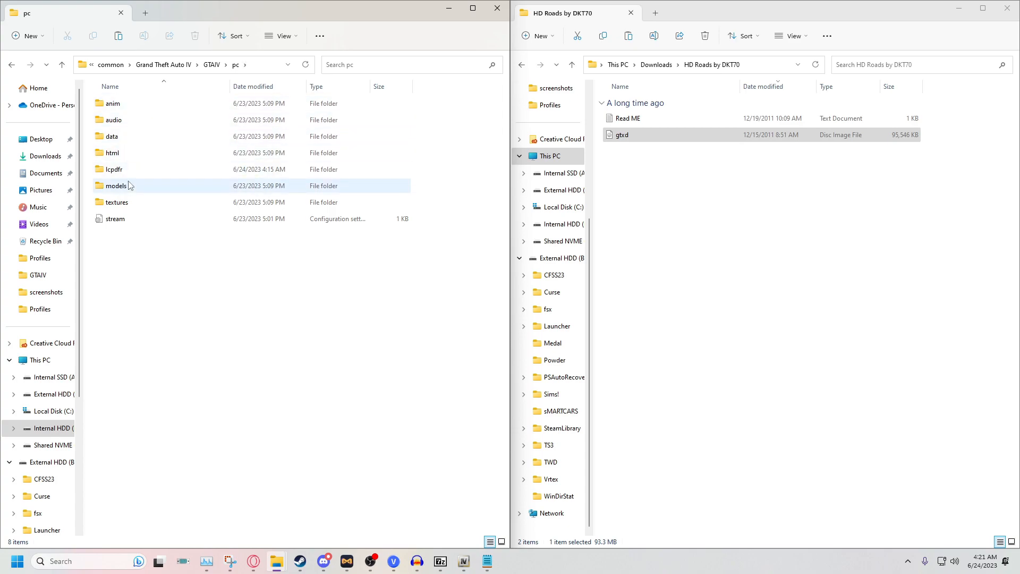
{"action": "key", "text": "alt+Left"}
{"action": "double_click", "coordinate": [123, 204]}
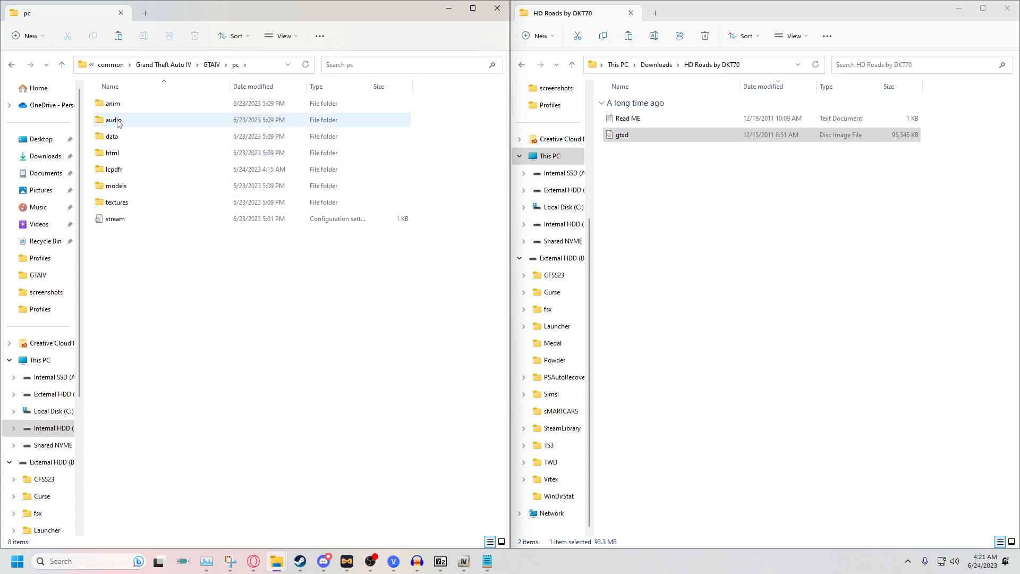
{"action": "double_click", "coordinate": [118, 137]}
{"action": "double_click", "coordinate": [130, 104]}
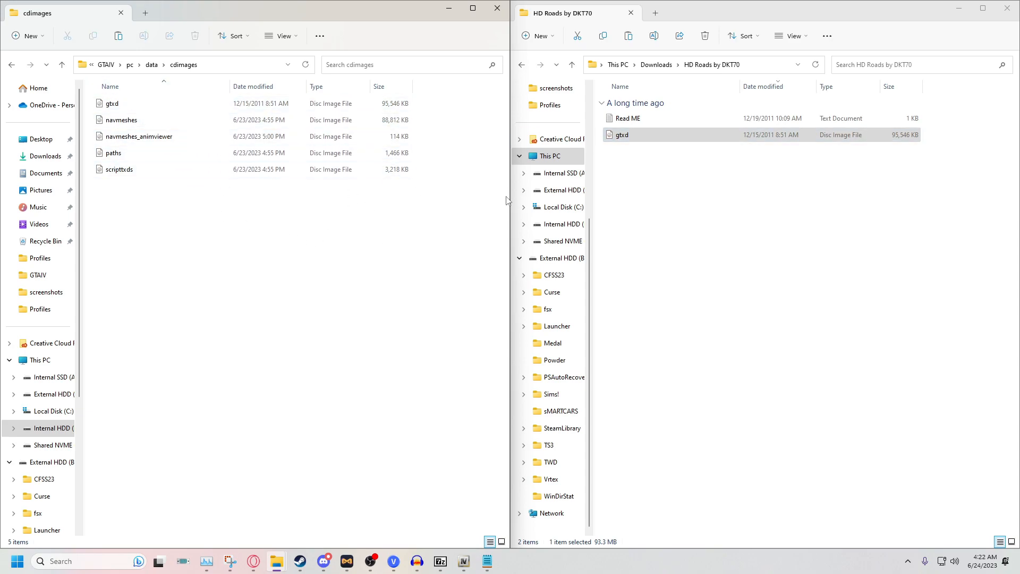
Return to the Downloads folder and open the CryENB V3.7z archive in 7-Zip File Manager
{"action": "left_click", "coordinate": [656, 64]}
{"action": "scroll", "coordinate": [723, 261], "scroll_direction": "up", "scroll_amount": 1}
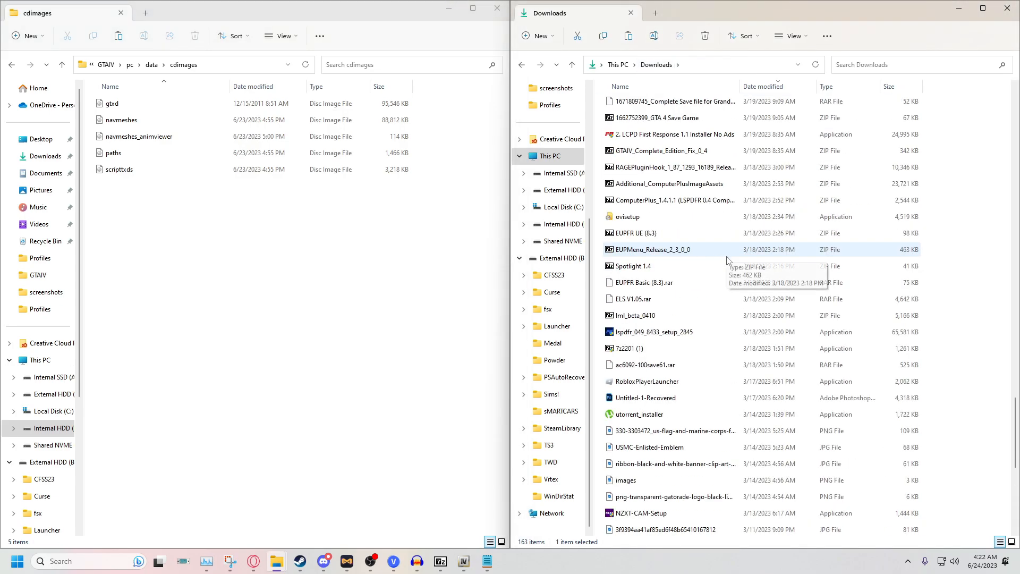
{"action": "scroll", "coordinate": [724, 260], "scroll_direction": "up", "scroll_amount": 15}
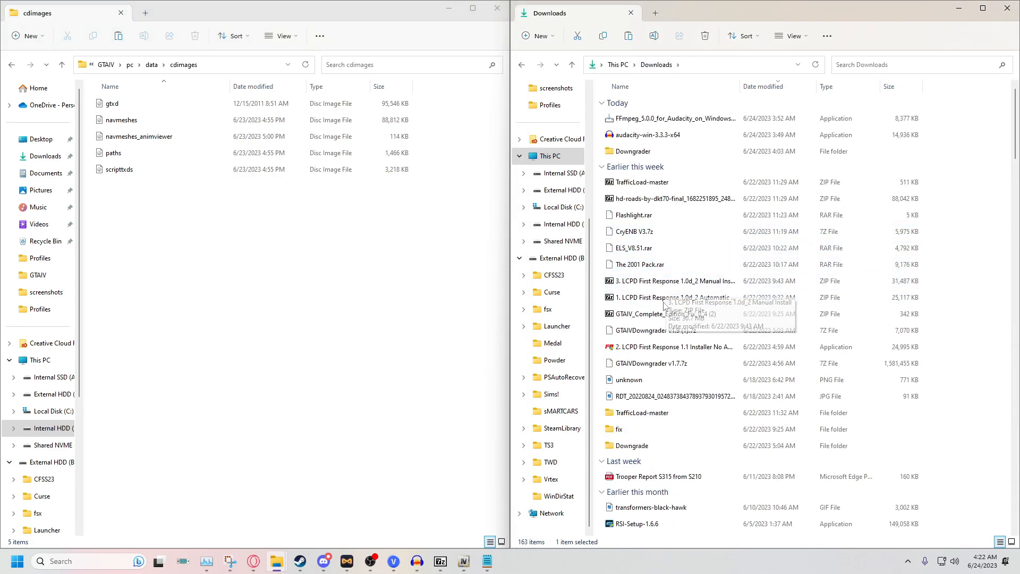
{"action": "right_click", "coordinate": [657, 232]}
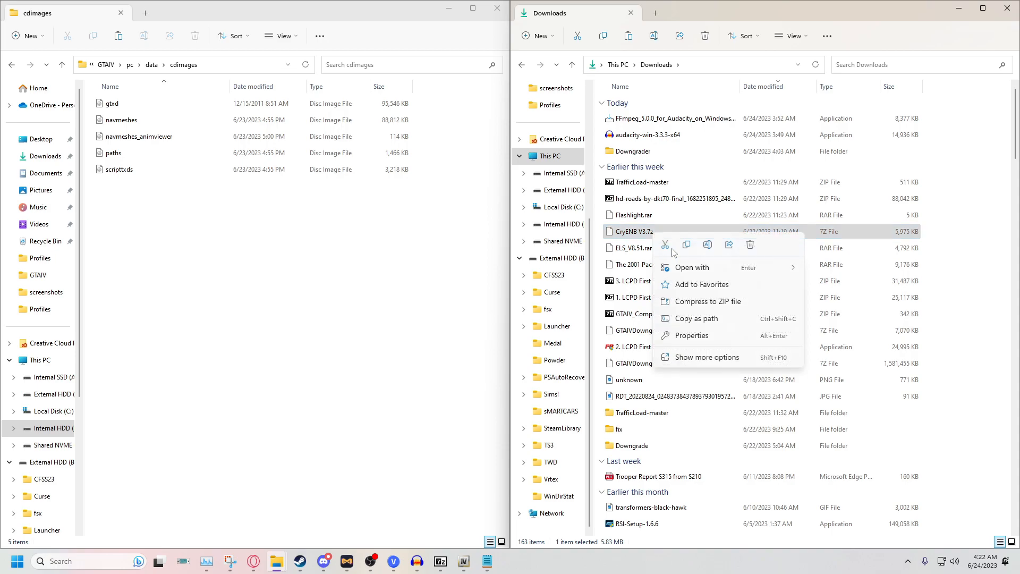
{"action": "mouse_move", "coordinate": [770, 267]}
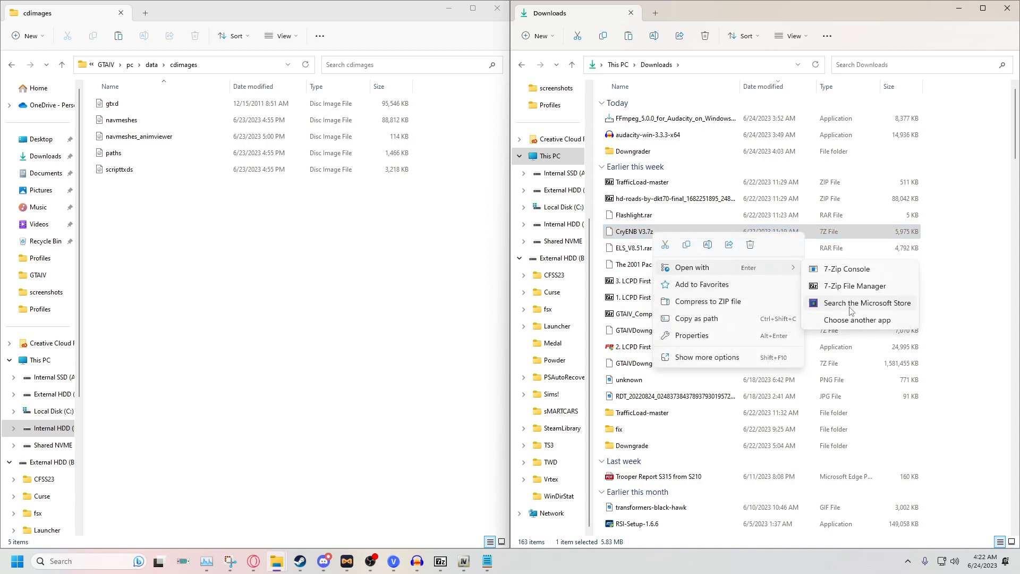
{"action": "left_click", "coordinate": [855, 286]}
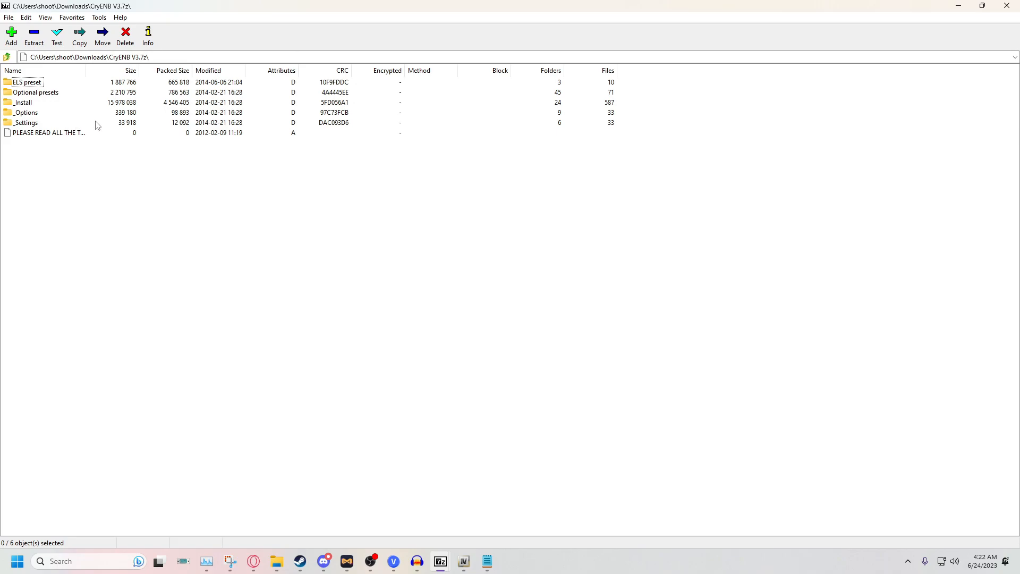
Select everything in the archive's _Install folder and start extracting it, browsing for a destination folder
{"action": "double_click", "coordinate": [24, 102]}
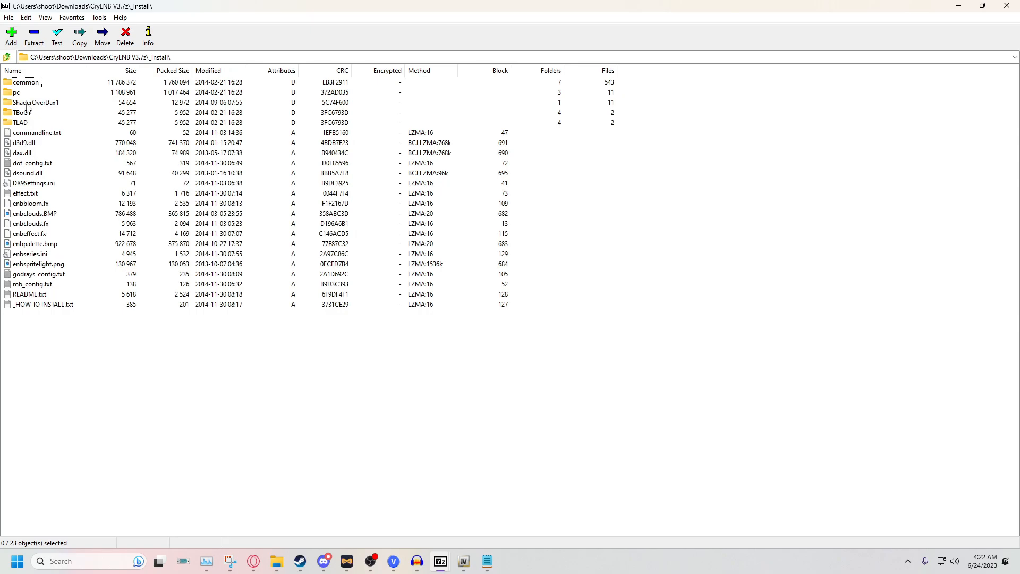
{"action": "left_click_drag", "start_coordinate": [39, 351], "coordinate": [15, 82]}
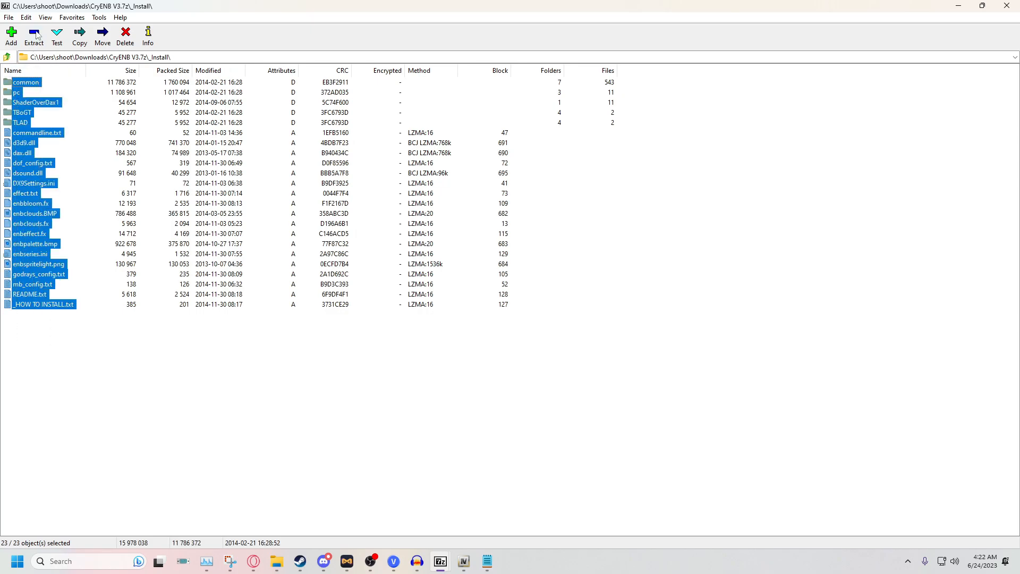
{"action": "left_click", "coordinate": [35, 33]}
{"action": "left_click", "coordinate": [629, 234]}
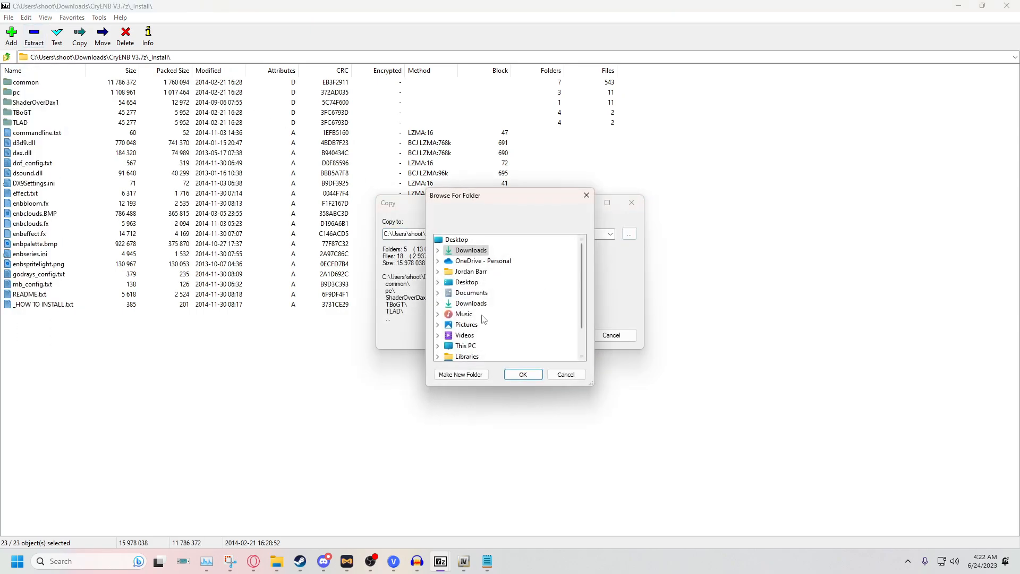
Switch to File Explorer and copy the address of the game's GTAIV folder
{"action": "mouse_move", "coordinate": [277, 561]}
{"action": "left_click", "coordinate": [212, 505]}
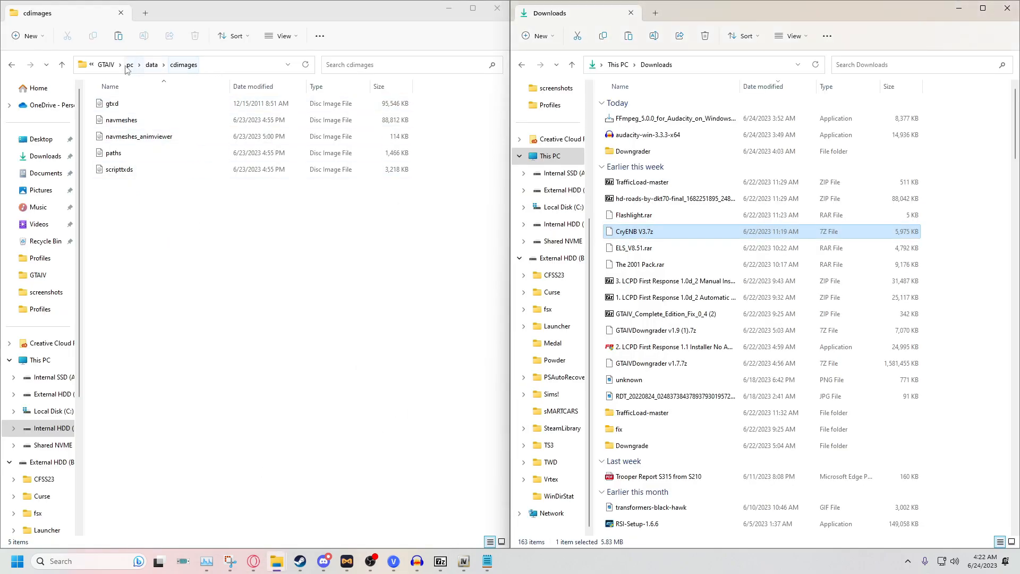
{"action": "left_click", "coordinate": [106, 64]}
{"action": "right_click", "coordinate": [239, 66]}
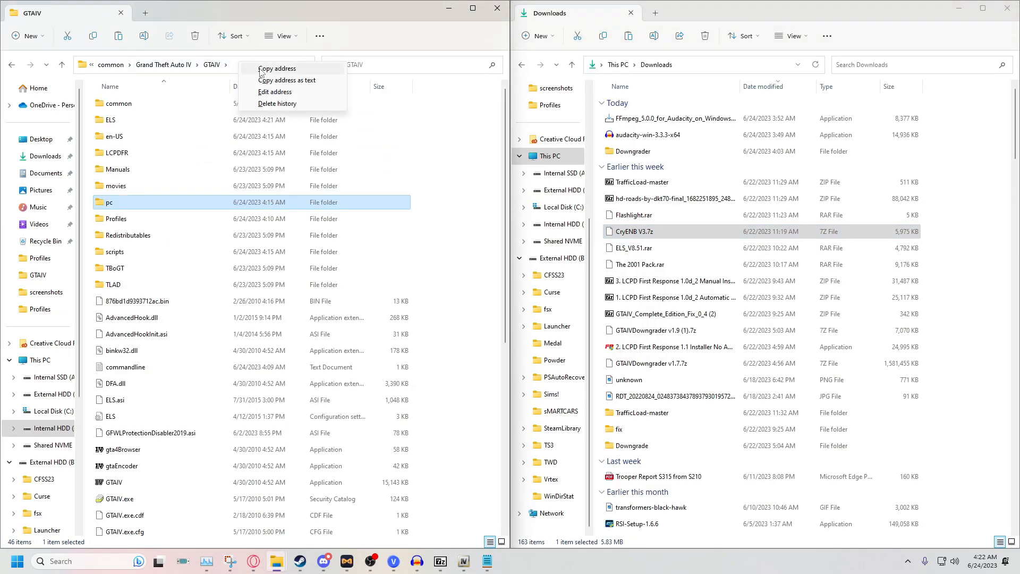
{"action": "left_click", "coordinate": [260, 70]}
{"action": "left_click", "coordinate": [249, 66]}
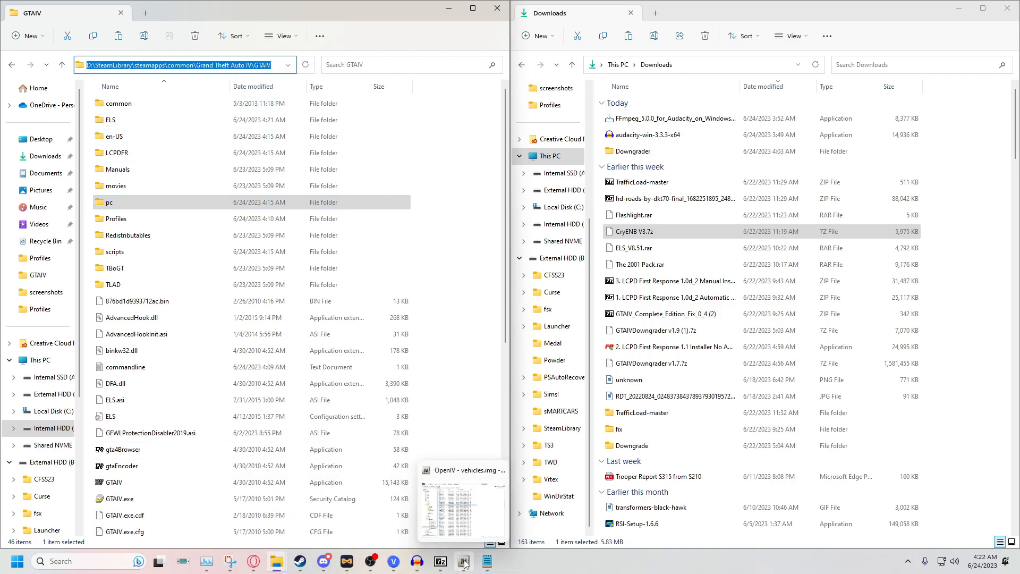
Extract the selected _Install contents in 7-Zip to D:\SteamLibrary\steamapps\common\Grand Theft Auto IV\GTAIV, replacing all existing files
{"action": "left_click", "coordinate": [441, 561]}
{"action": "left_click", "coordinate": [487, 510]}
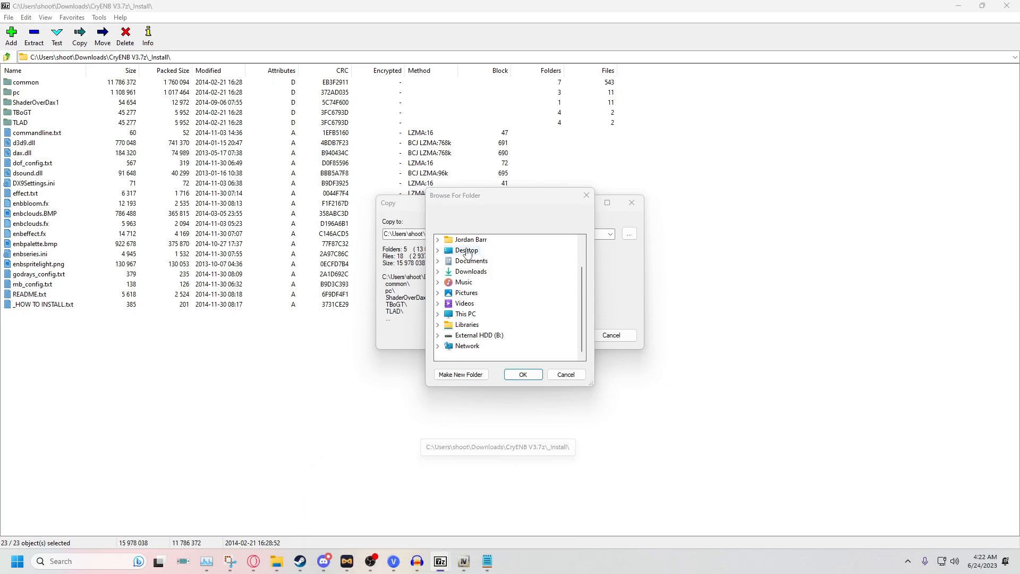
{"action": "left_click", "coordinate": [556, 374]}
{"action": "double_click", "coordinate": [489, 235]}
{"action": "key", "text": "ctrl+v"}
{"action": "left_click", "coordinate": [555, 336]}
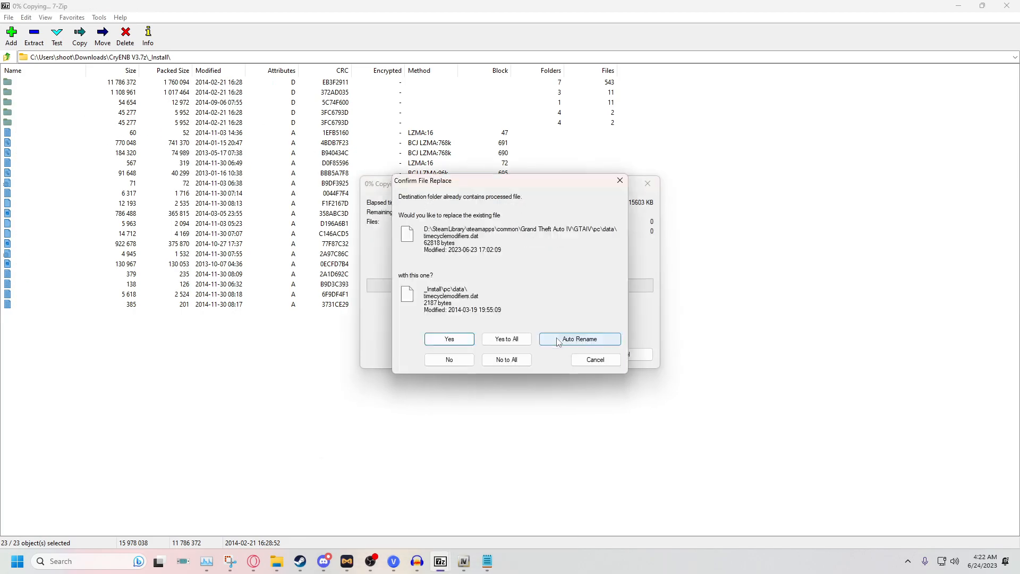
{"action": "left_click", "coordinate": [519, 340]}
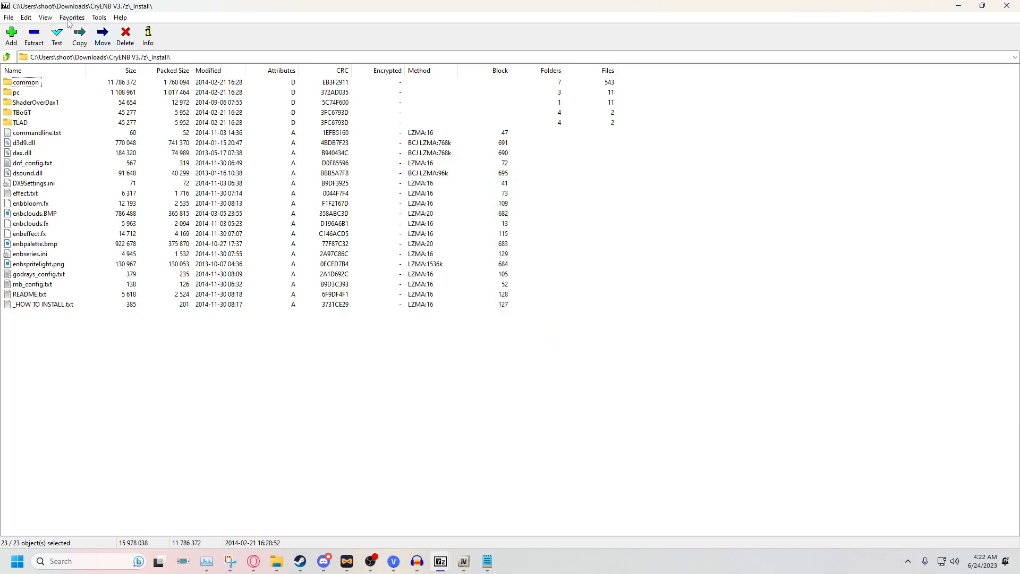
Look through the _Settings and _Options folders of the CryENB archive
{"action": "left_click", "coordinate": [7, 58]}
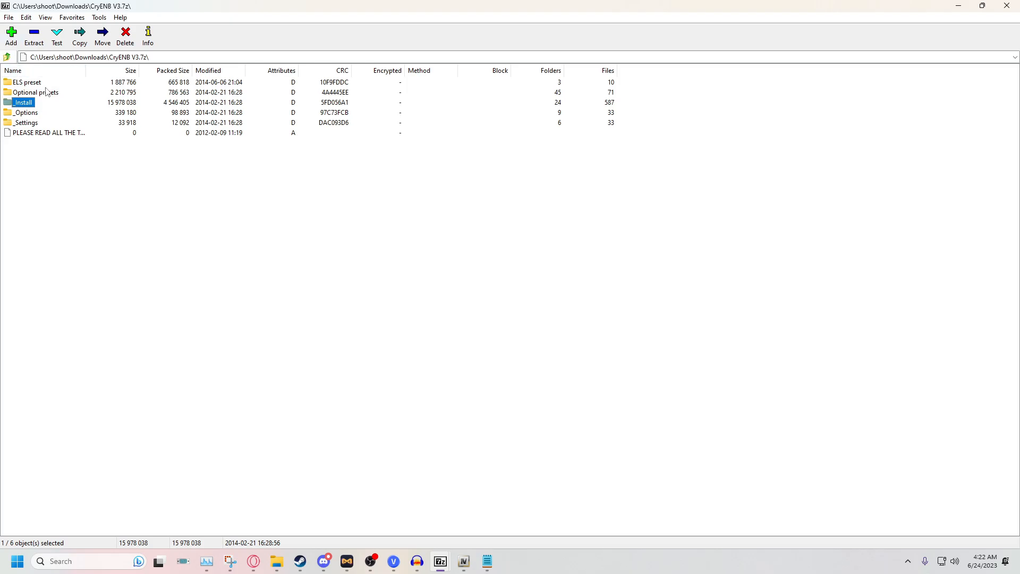
{"action": "double_click", "coordinate": [22, 122]}
{"action": "left_click", "coordinate": [7, 58]}
{"action": "double_click", "coordinate": [25, 112]}
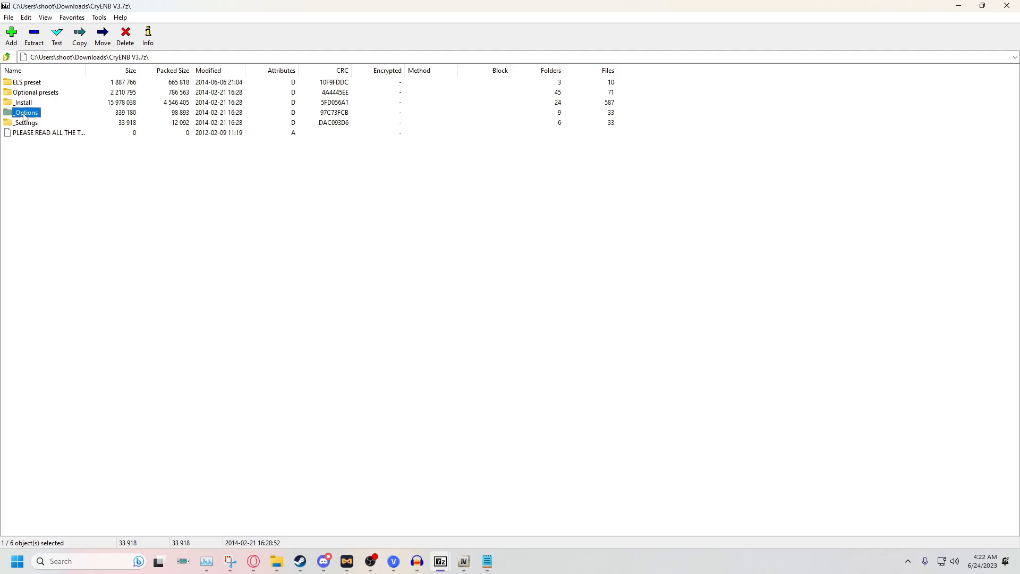
{"action": "left_click", "coordinate": [9, 57]}
Extract all files from the _Settings Ultra-End folder into the game's GTAIV folder, replacing all existing files
{"action": "double_click", "coordinate": [29, 122]}
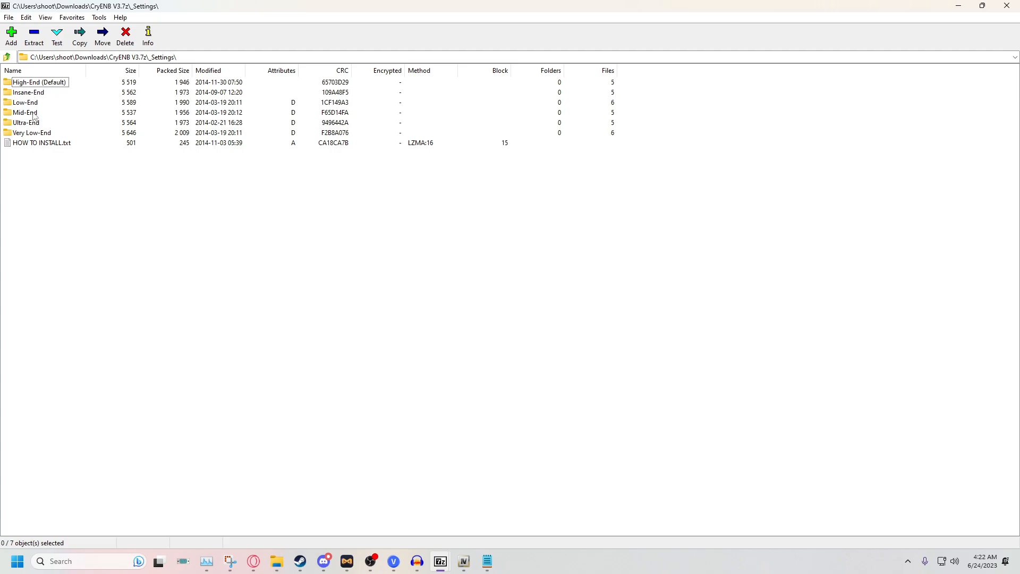
{"action": "double_click", "coordinate": [30, 123]}
{"action": "left_click_drag", "start_coordinate": [45, 148], "coordinate": [27, 79]}
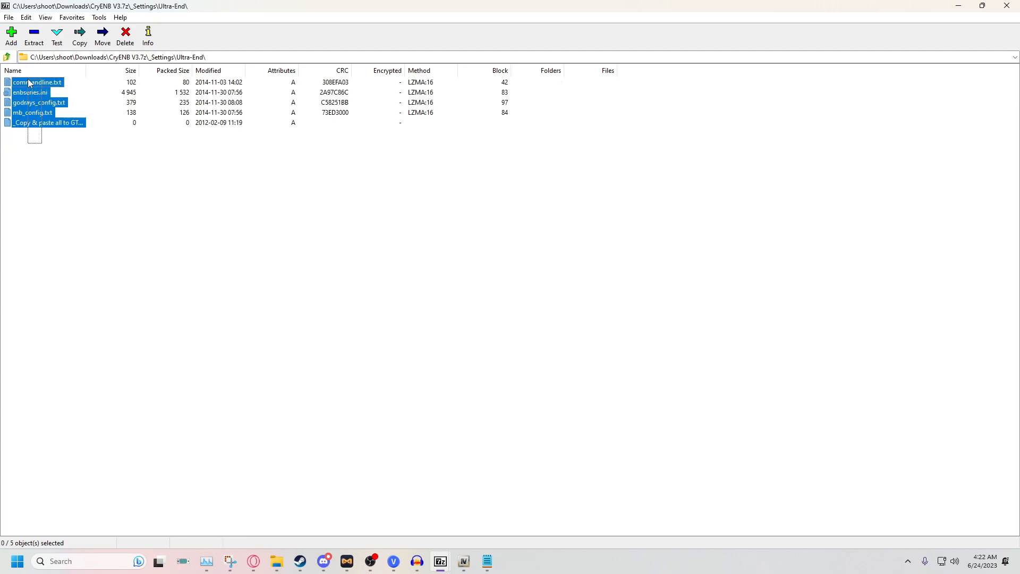
{"action": "left_click", "coordinate": [35, 37]}
{"action": "type", "text": "D:\\SteamLibrary\\steamapps\\common\\Grand Theft Auto IV\\GTAIV\\"}
{"action": "left_click", "coordinate": [551, 331]}
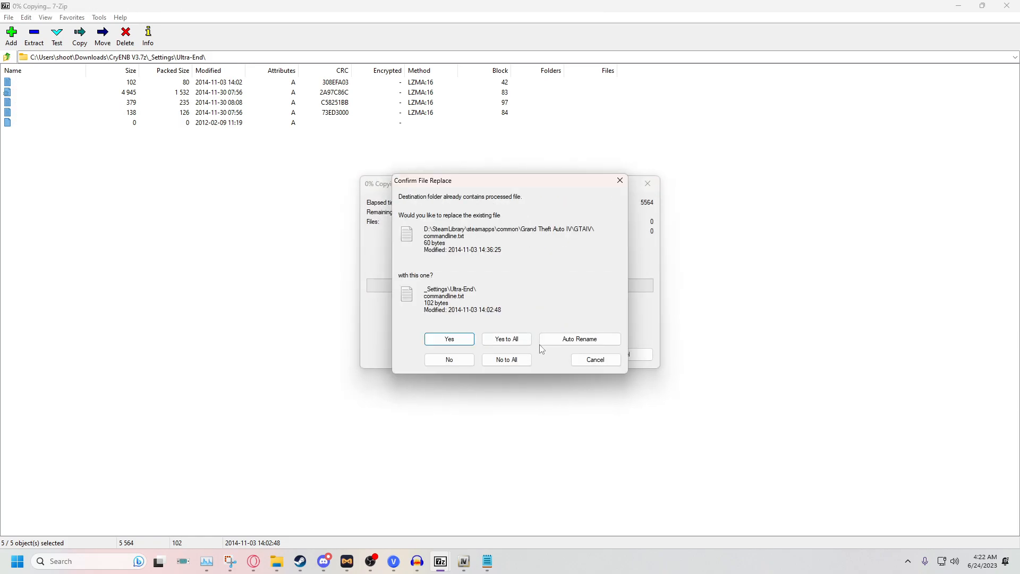
{"action": "left_click", "coordinate": [507, 342]}
Extract the ELS preset contents except dsound.dll, ELS.asi and ELS.ini into the game's GTAIV folder, replacing all existing files
{"action": "left_click", "coordinate": [7, 57]}
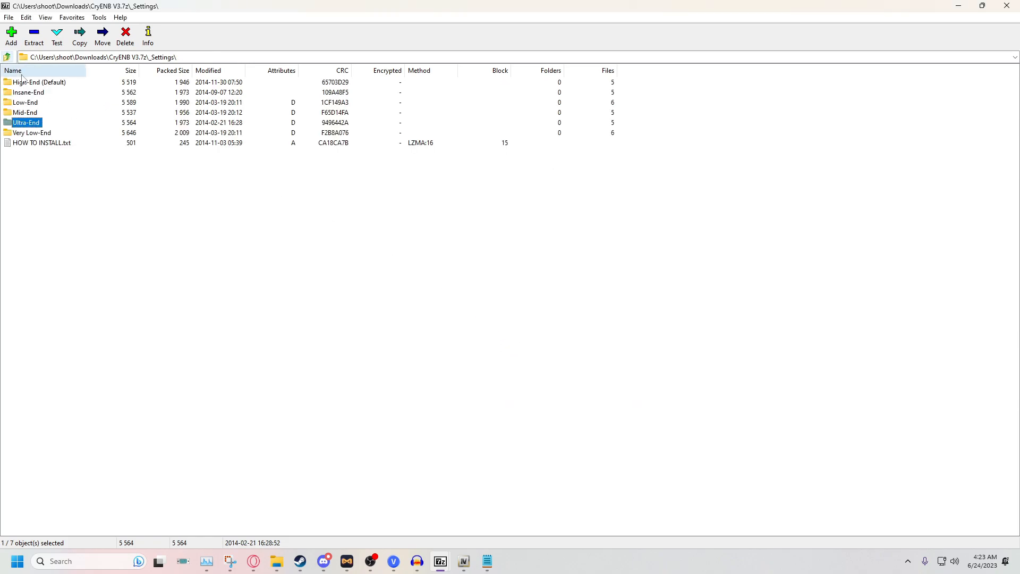
{"action": "left_click", "coordinate": [7, 58]}
{"action": "double_click", "coordinate": [33, 84]}
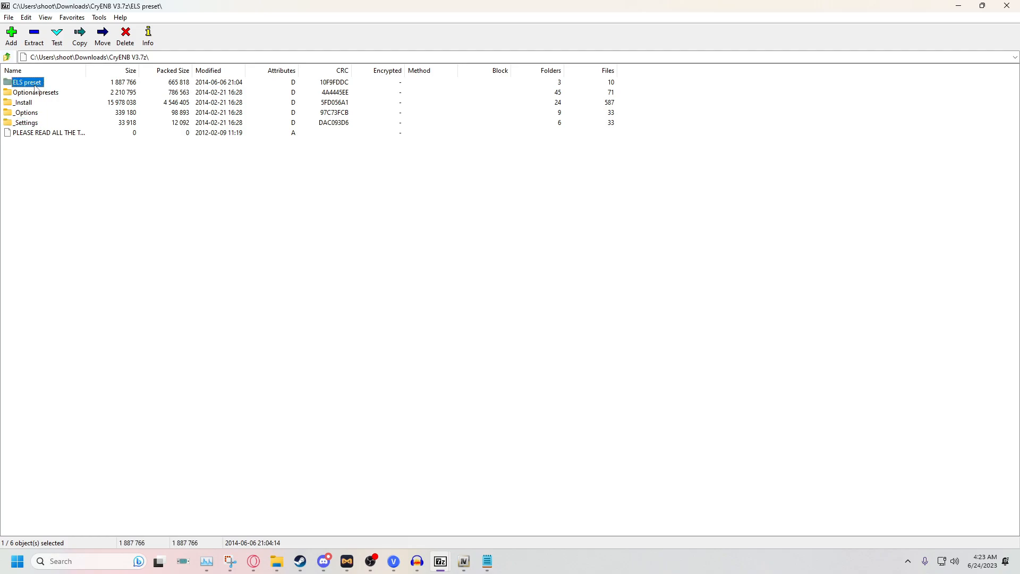
{"action": "left_click_drag", "start_coordinate": [41, 183], "coordinate": [30, 119]}
{"action": "left_click", "coordinate": [34, 103], "text": "ctrl"}
{"action": "left_click", "coordinate": [21, 93], "text": "ctrl"}
{"action": "left_click", "coordinate": [25, 83], "text": "ctrl"}
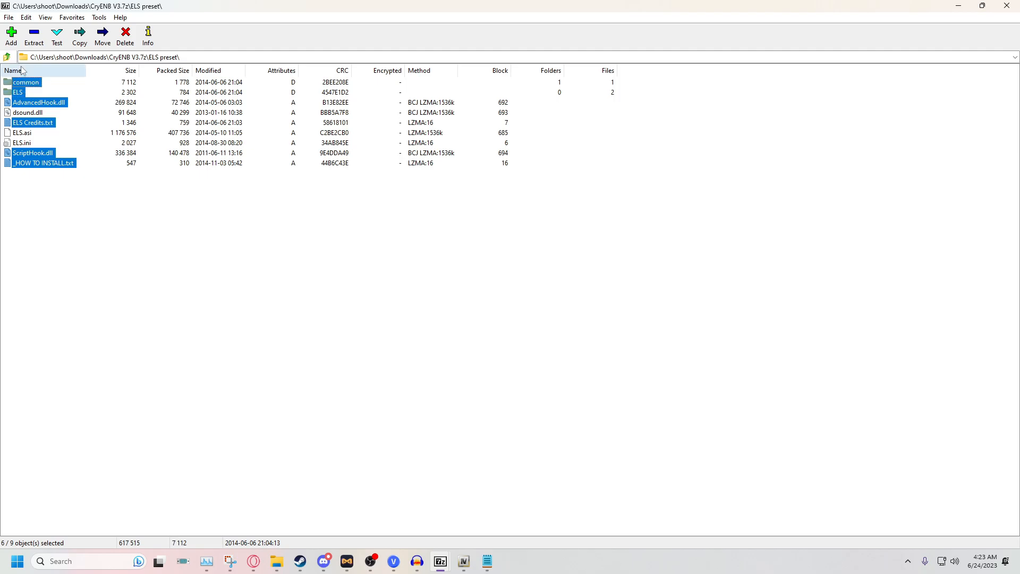
{"action": "left_click", "coordinate": [32, 38]}
{"action": "type", "text": "D:\\SteamLibrary\\steamapps\\common\\Grand Theft Auto IV\\GTAIV\\"}
{"action": "left_click", "coordinate": [563, 335]}
{"action": "left_click", "coordinate": [507, 339]}
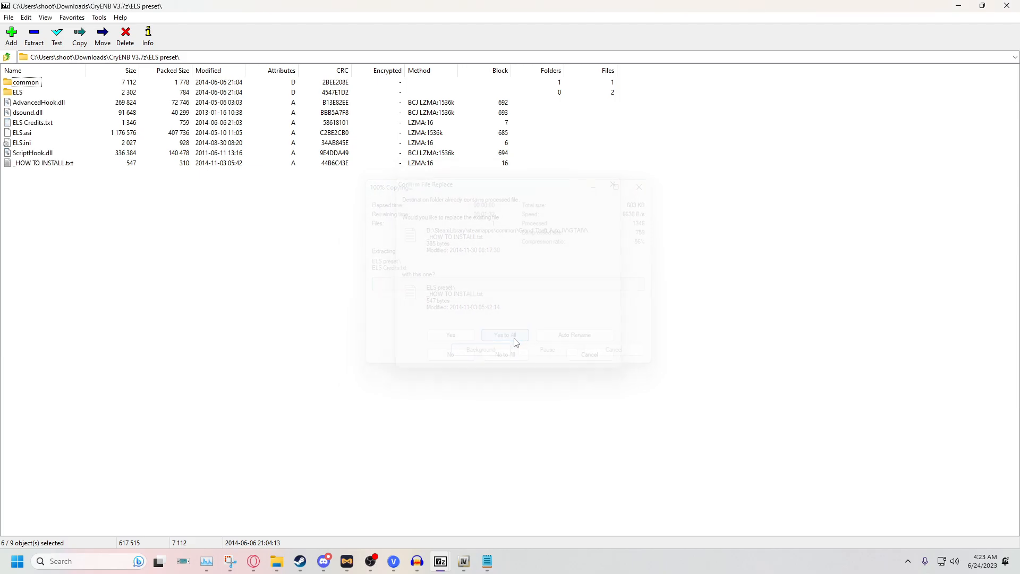
Switch to the GTAIV folder in File Explorer and delete dsound.dll
{"action": "mouse_move", "coordinate": [277, 561]}
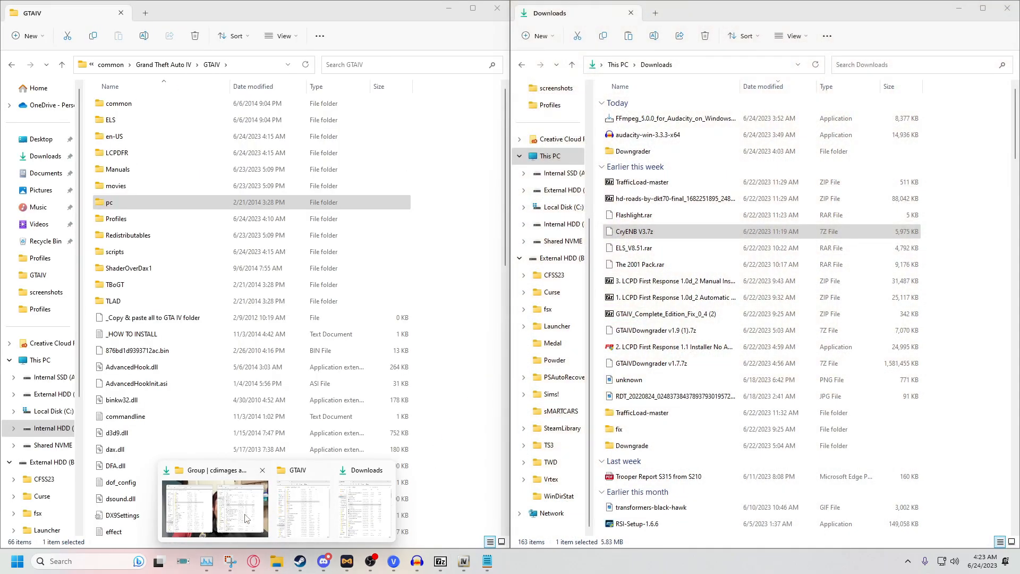
{"action": "left_click", "coordinate": [309, 520]}
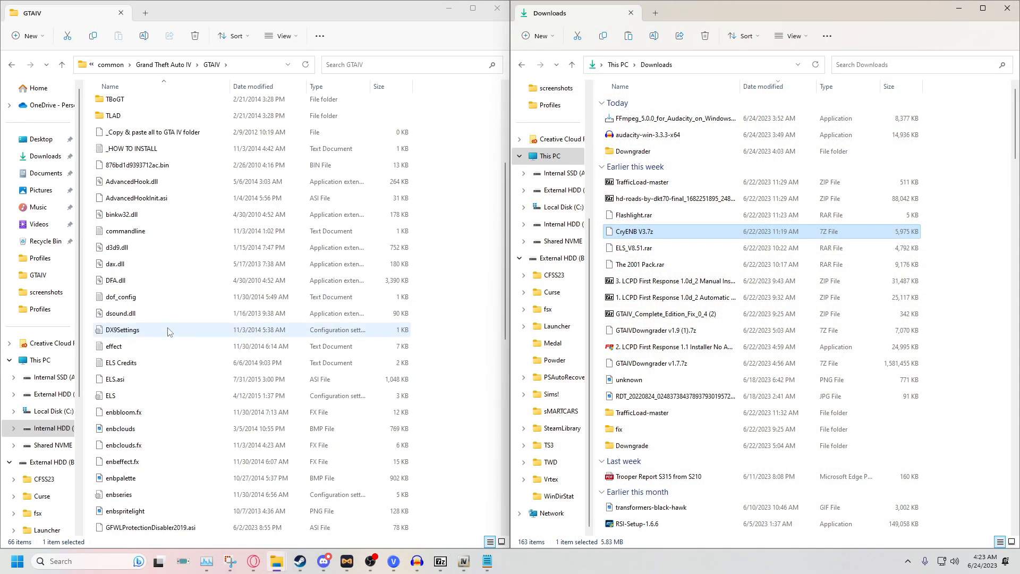
{"action": "left_click", "coordinate": [129, 248]}
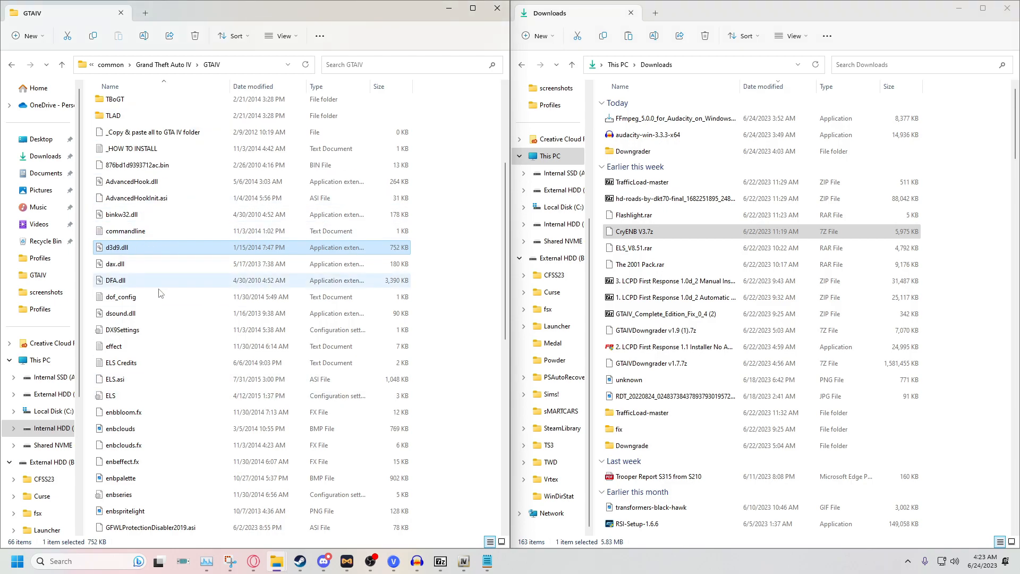
{"action": "left_click", "coordinate": [126, 316]}
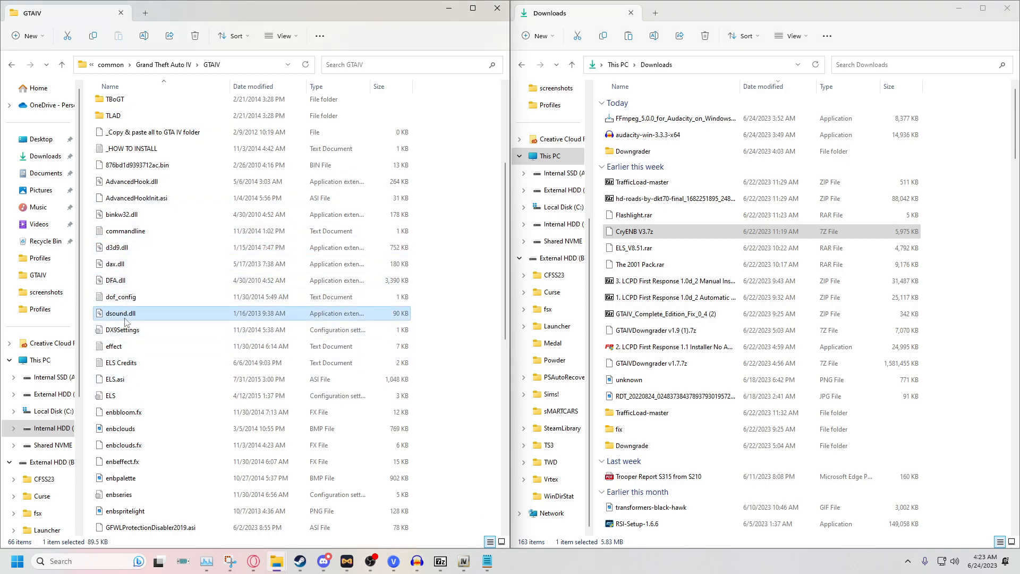
{"action": "key", "text": "Delete"}
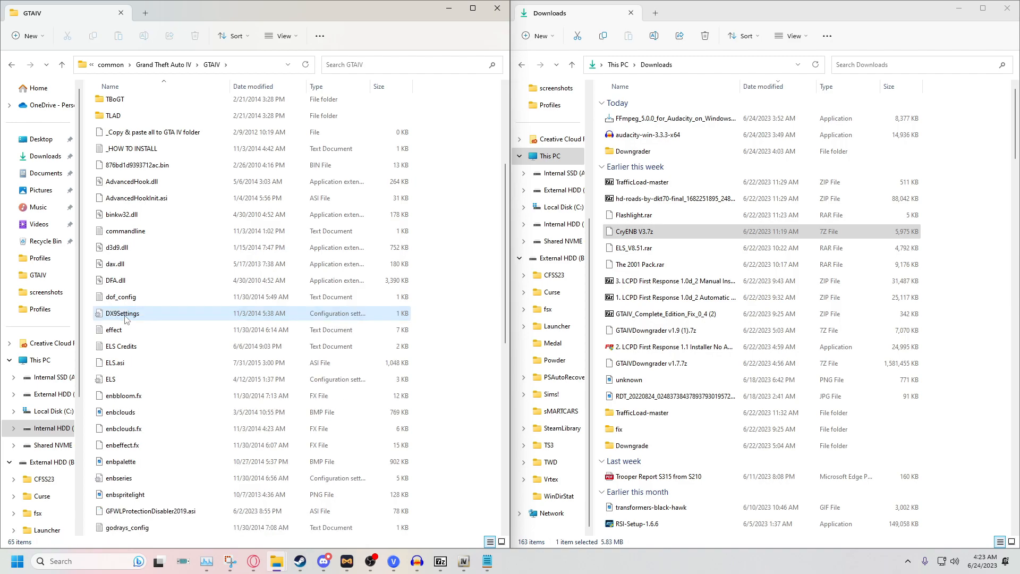
Check the remaining files in the GTAIV folder from beginning to end
{"action": "scroll", "coordinate": [126, 318], "scroll_direction": "down", "scroll_amount": 3}
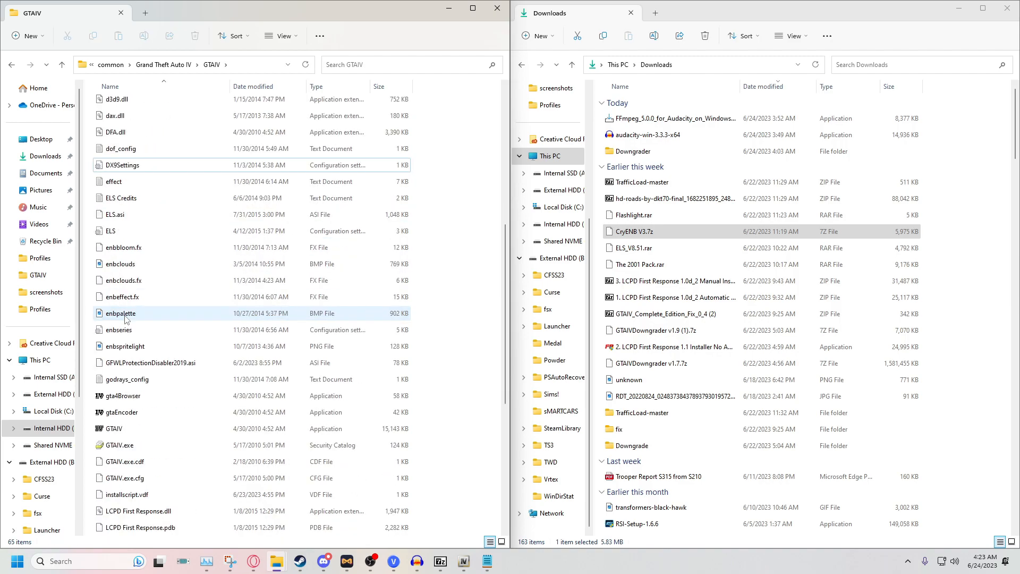
{"action": "scroll", "coordinate": [151, 314], "scroll_direction": "up", "scroll_amount": 7}
{"action": "scroll", "coordinate": [153, 314], "scroll_direction": "down", "scroll_amount": 12}
{"action": "left_click", "coordinate": [179, 495]}
{"action": "scroll", "coordinate": [207, 415], "scroll_direction": "up", "scroll_amount": 12}
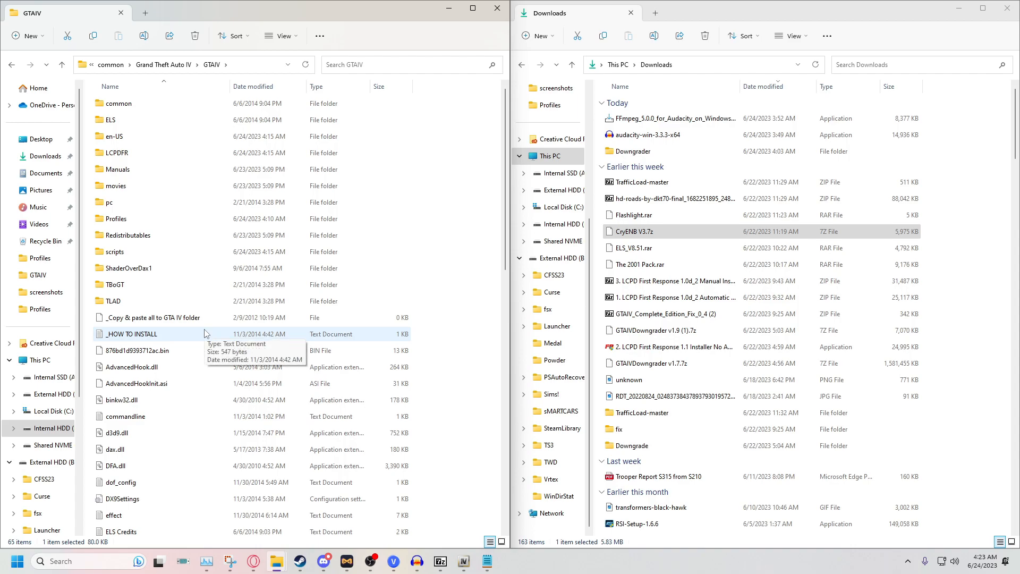
Examine the fix folder in Downloads for the aCompleteEditionHook, AdvancedHook, ScriptHookDotNet and AdvancedHookInit files, then return to Downloads
{"action": "left_click", "coordinate": [684, 182]}
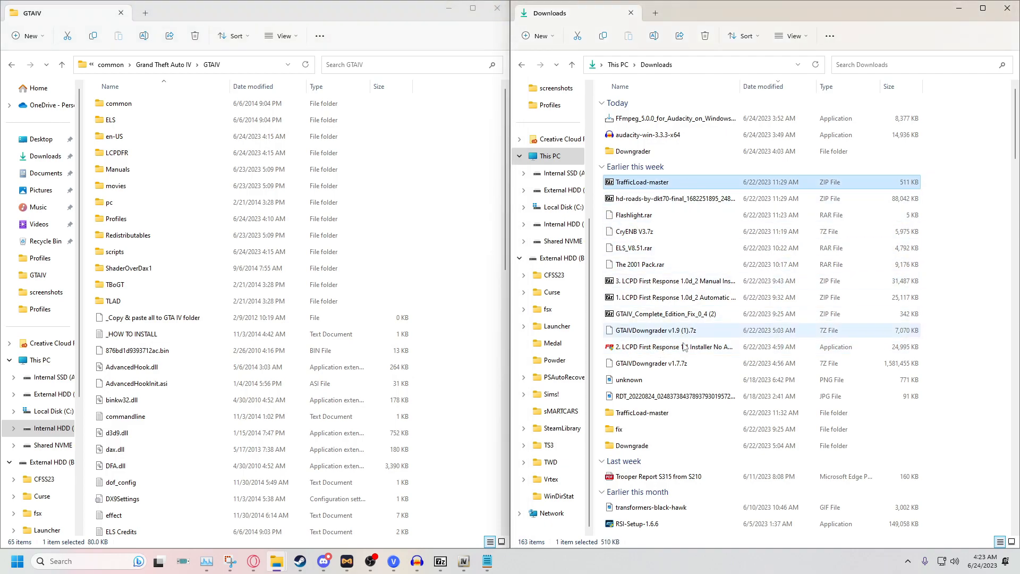
{"action": "scroll", "coordinate": [690, 244], "scroll_direction": "down", "scroll_amount": 4}
{"action": "scroll", "coordinate": [694, 302], "scroll_direction": "up", "scroll_amount": 4}
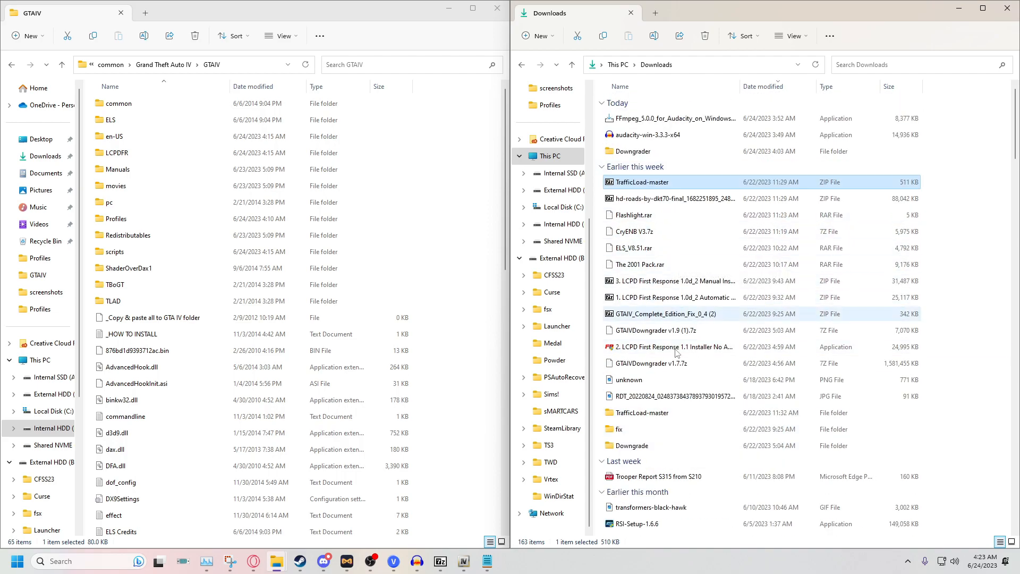
{"action": "double_click", "coordinate": [658, 428]}
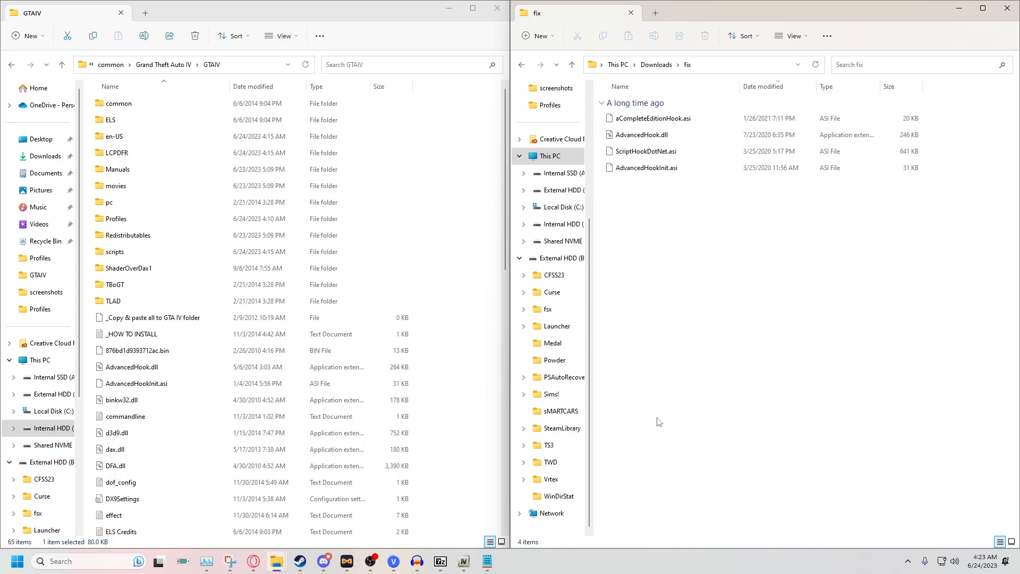
{"action": "left_click_drag", "start_coordinate": [680, 214], "coordinate": [624, 109]}
{"action": "left_click", "coordinate": [677, 232]}
{"action": "key", "text": "alt+Left"}
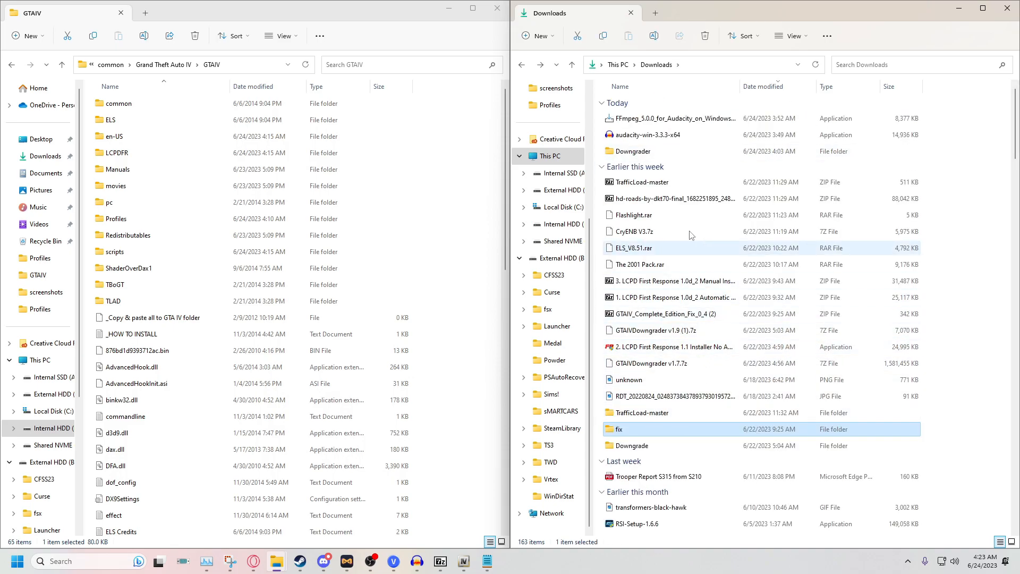
{"action": "double_click", "coordinate": [646, 428]}
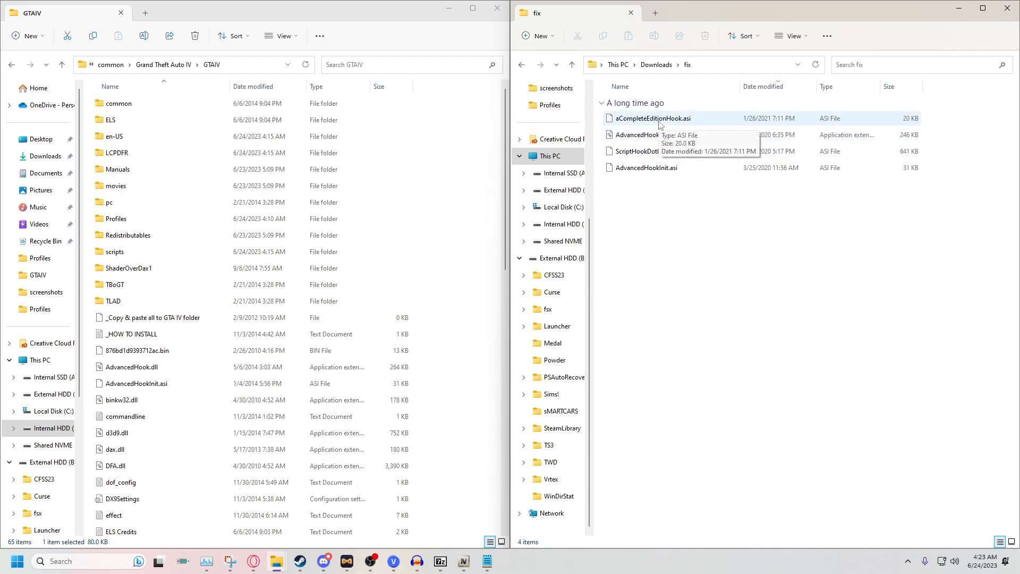
{"action": "left_click_drag", "start_coordinate": [648, 200], "coordinate": [641, 122]}
{"action": "left_click", "coordinate": [641, 122]}
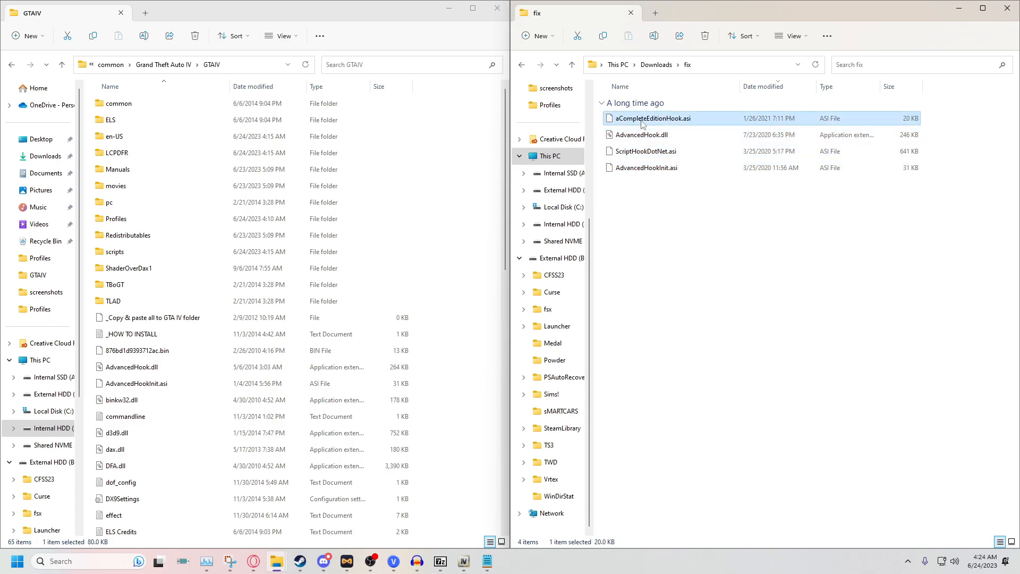
{"action": "left_click", "coordinate": [654, 66]}
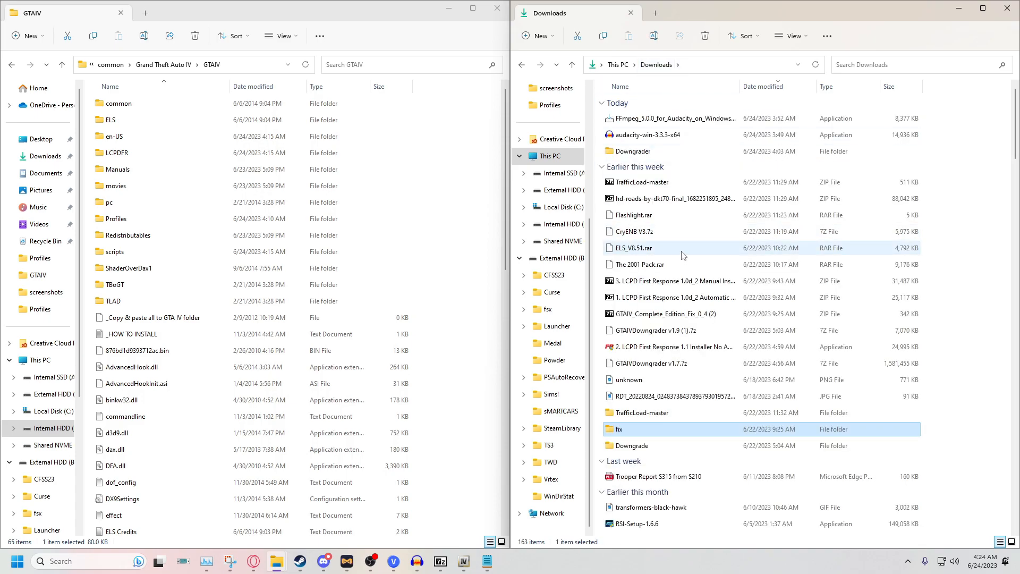
Look through the game's GTAIV folder and open its LCPDFR subfolder
{"action": "scroll", "coordinate": [169, 348], "scroll_direction": "down", "scroll_amount": 9}
{"action": "scroll", "coordinate": [168, 351], "scroll_direction": "down", "scroll_amount": 4}
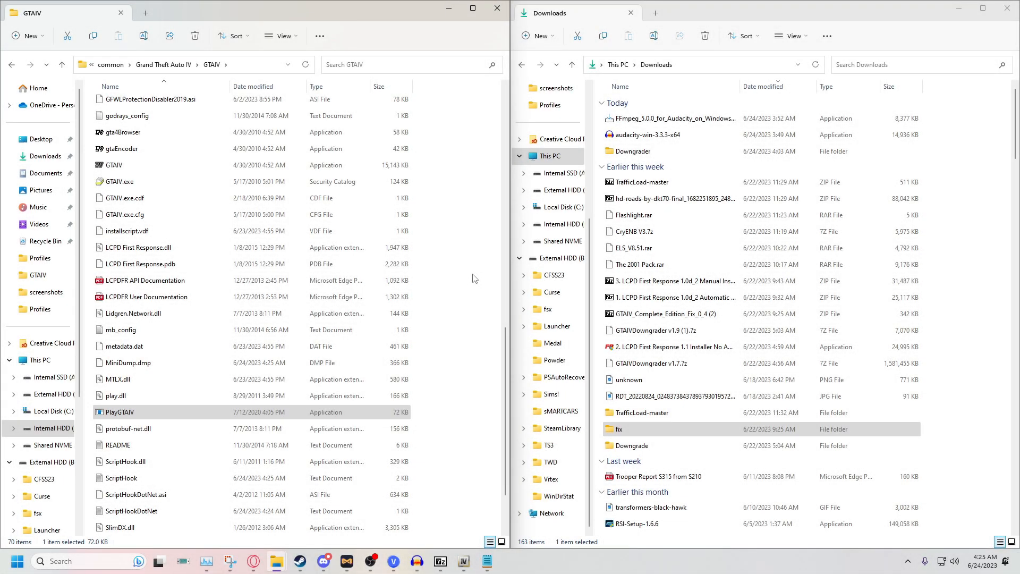
{"action": "scroll", "coordinate": [260, 425], "scroll_direction": "up", "scroll_amount": 7}
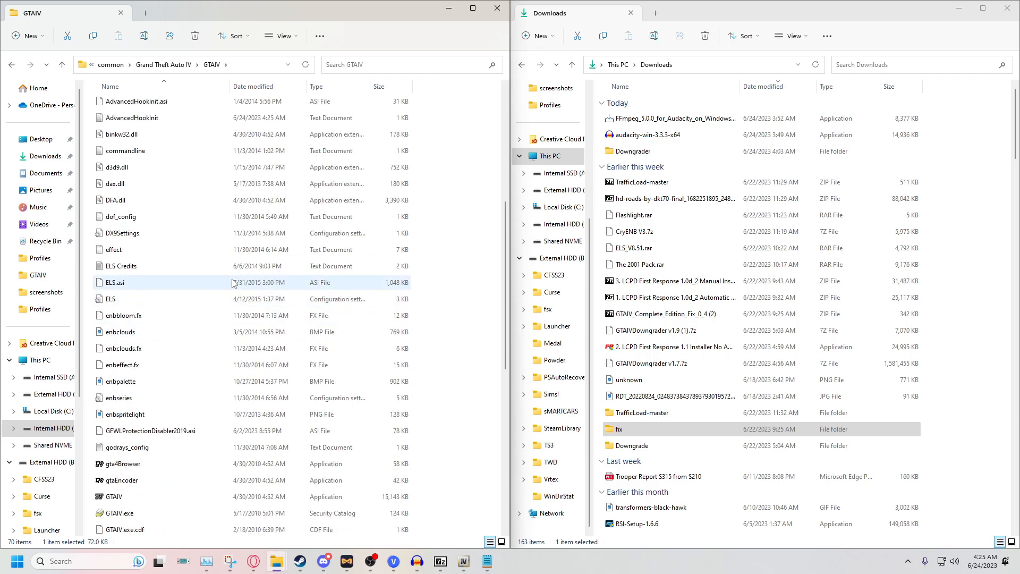
{"action": "scroll", "coordinate": [234, 284], "scroll_direction": "up", "scroll_amount": 3}
{"action": "double_click", "coordinate": [198, 167]}
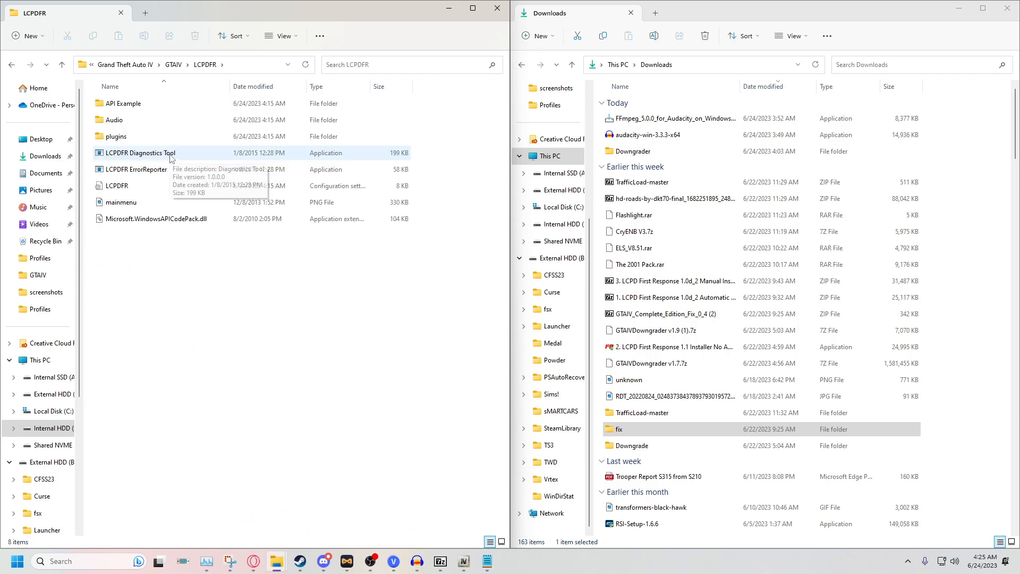
Run the installation check in the LCPDFR Diagnostics Tool and open the generated log file
{"action": "left_click", "coordinate": [184, 154]}
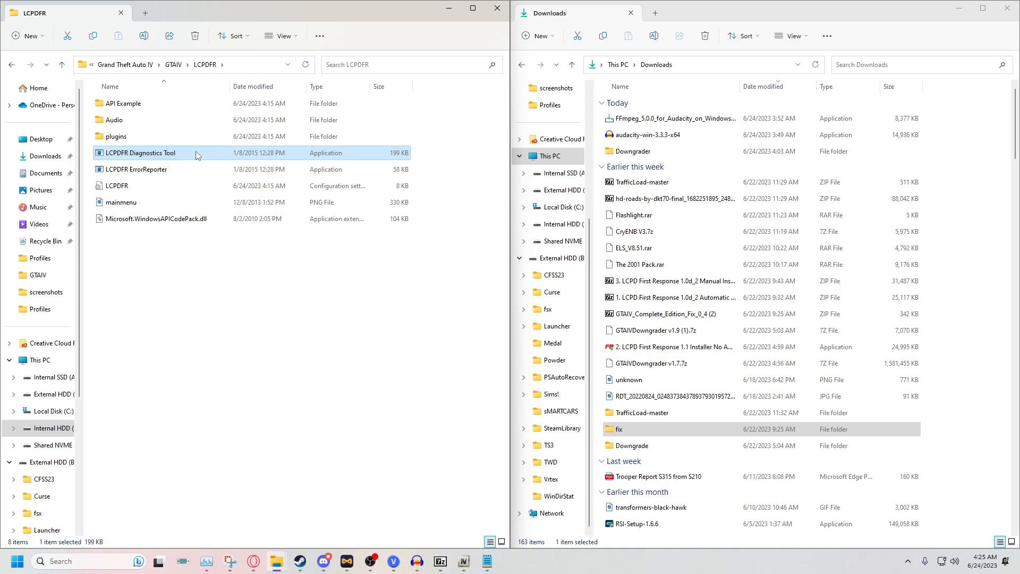
{"action": "double_click", "coordinate": [198, 155]}
{"action": "left_click", "coordinate": [414, 232]}
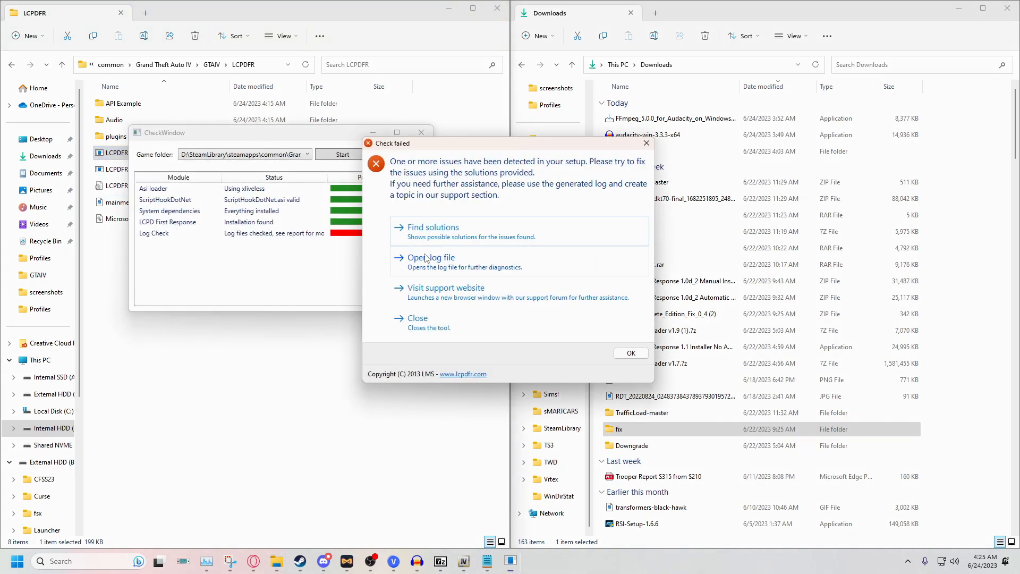
{"action": "left_click", "coordinate": [532, 331]}
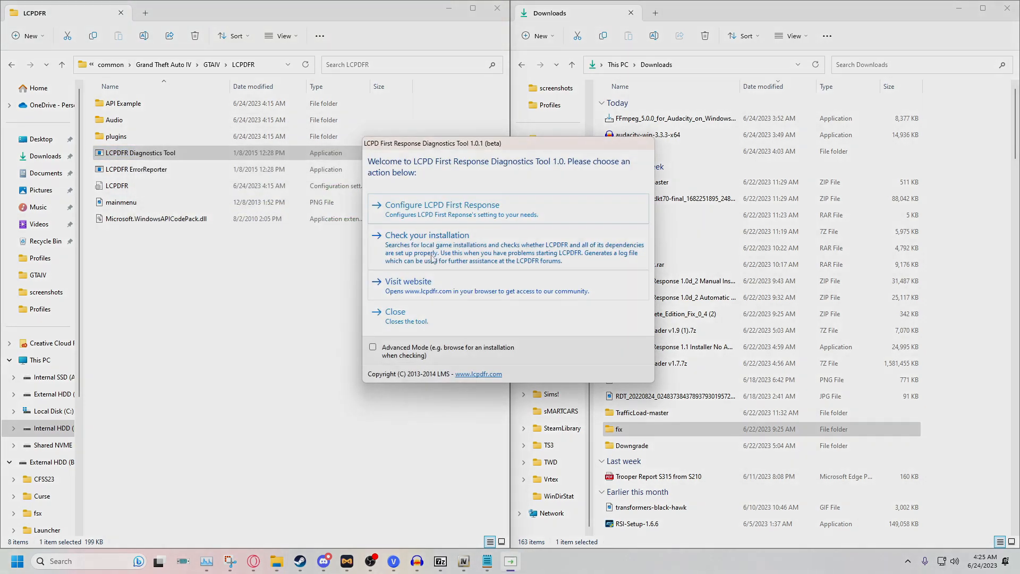
{"action": "left_click", "coordinate": [430, 260]}
{"action": "left_click", "coordinate": [430, 257]}
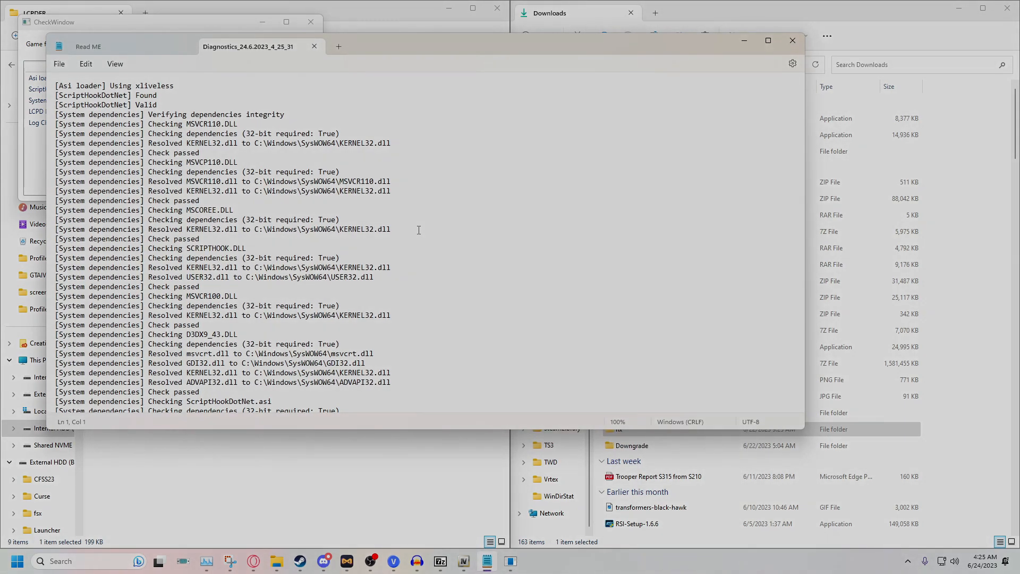
Read the diagnostics log to its end, examining the ScriptHook, AdvancedHook and AdvancedHookInit entries
{"action": "scroll", "coordinate": [181, 202], "scroll_direction": "down", "scroll_amount": 20}
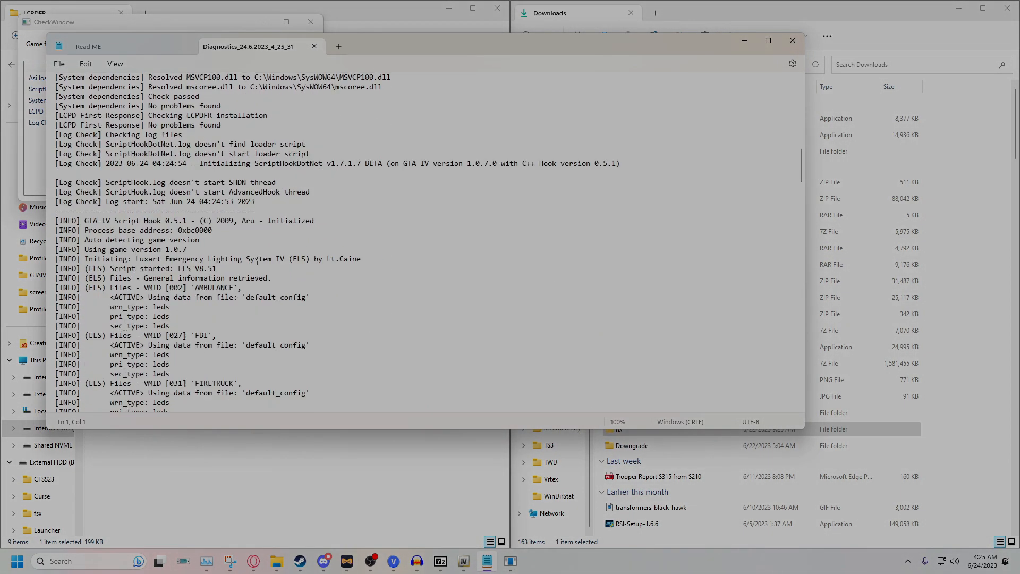
{"action": "scroll", "coordinate": [260, 267], "scroll_direction": "down", "scroll_amount": 8}
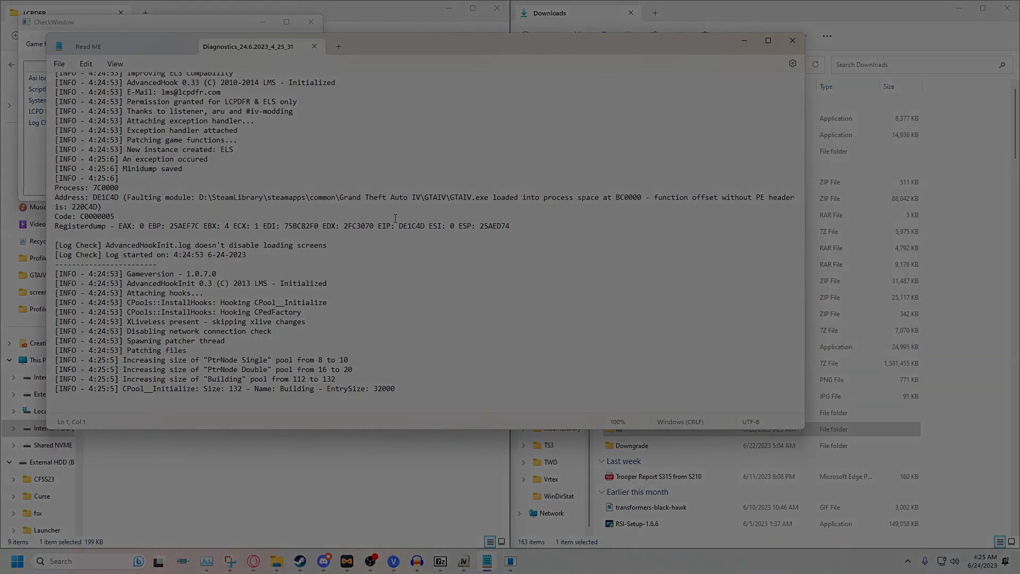
{"action": "left_click_drag", "start_coordinate": [174, 273], "coordinate": [273, 378]}
{"action": "left_click", "coordinate": [340, 379]}
{"action": "scroll", "coordinate": [326, 360], "scroll_direction": "up", "scroll_amount": 4}
{"action": "scroll", "coordinate": [318, 356], "scroll_direction": "up", "scroll_amount": 3}
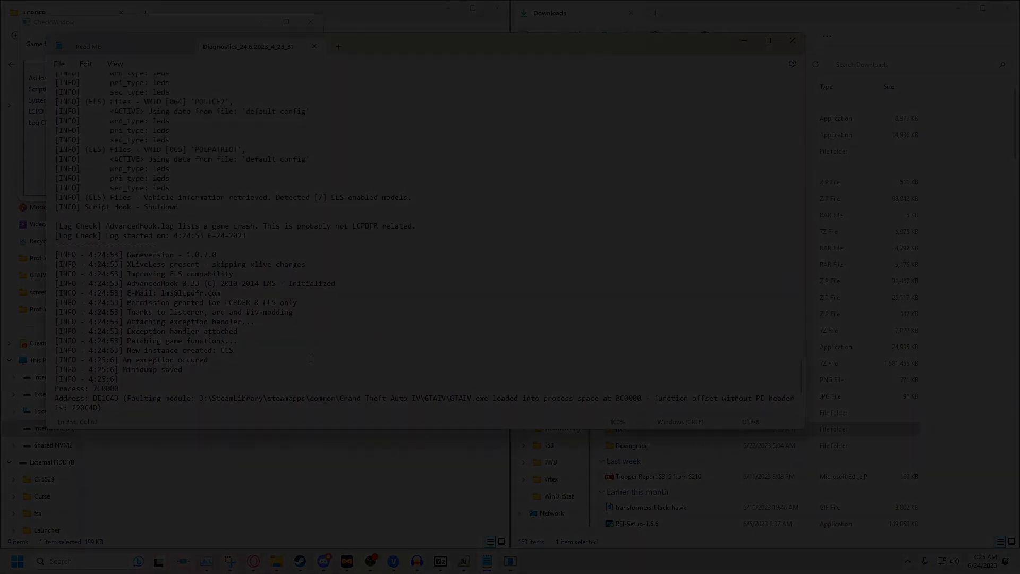